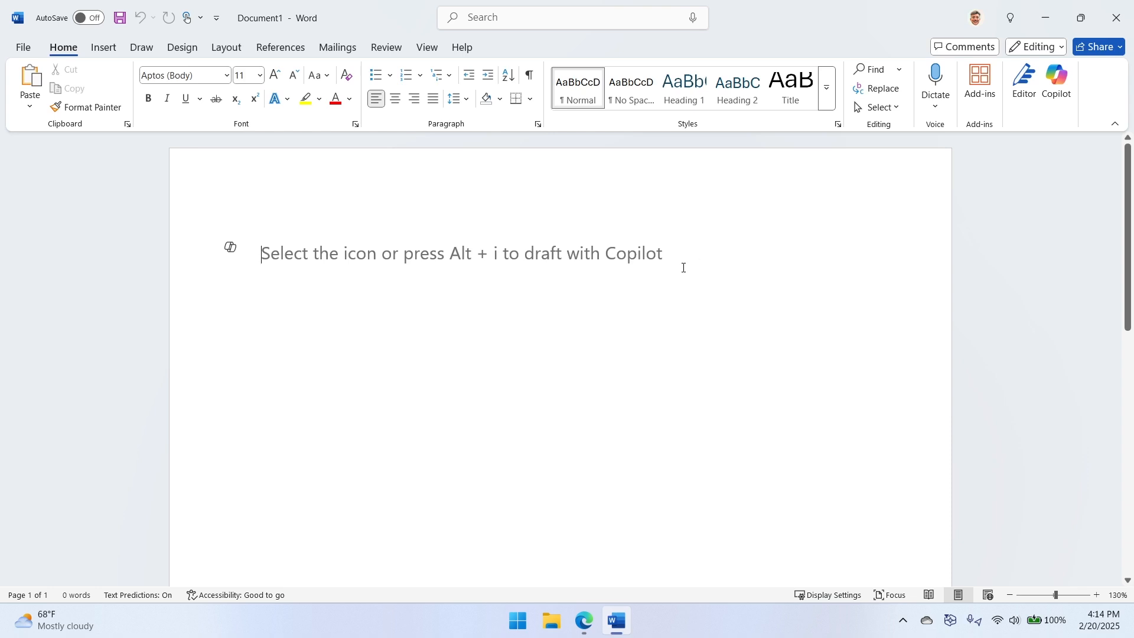
text(hi)
key(BackSpace)
key(BackSpace)
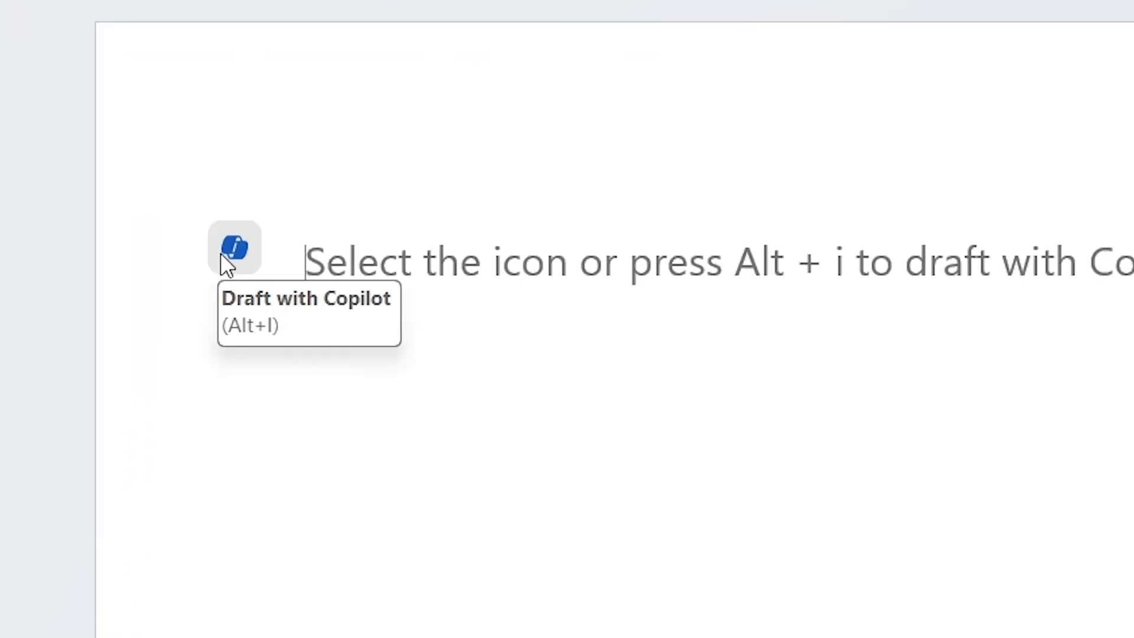
- Bring up the Draft with Copilot prompt in the blank document, dismiss it, and show the Copilot pane
click(233, 255)
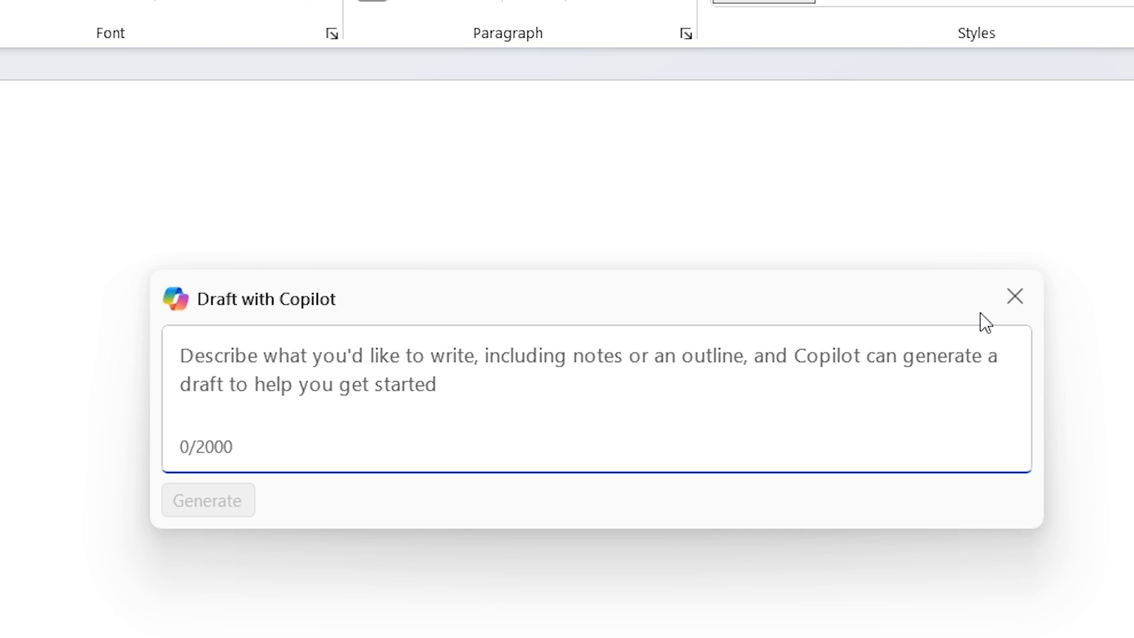
click(1014, 297)
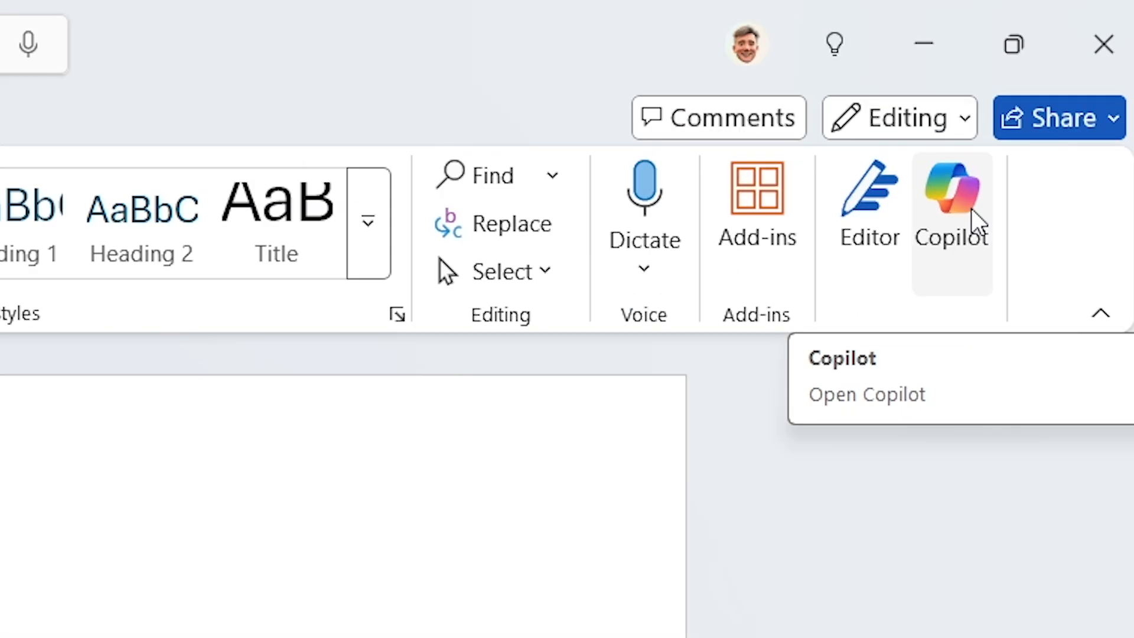
click(972, 208)
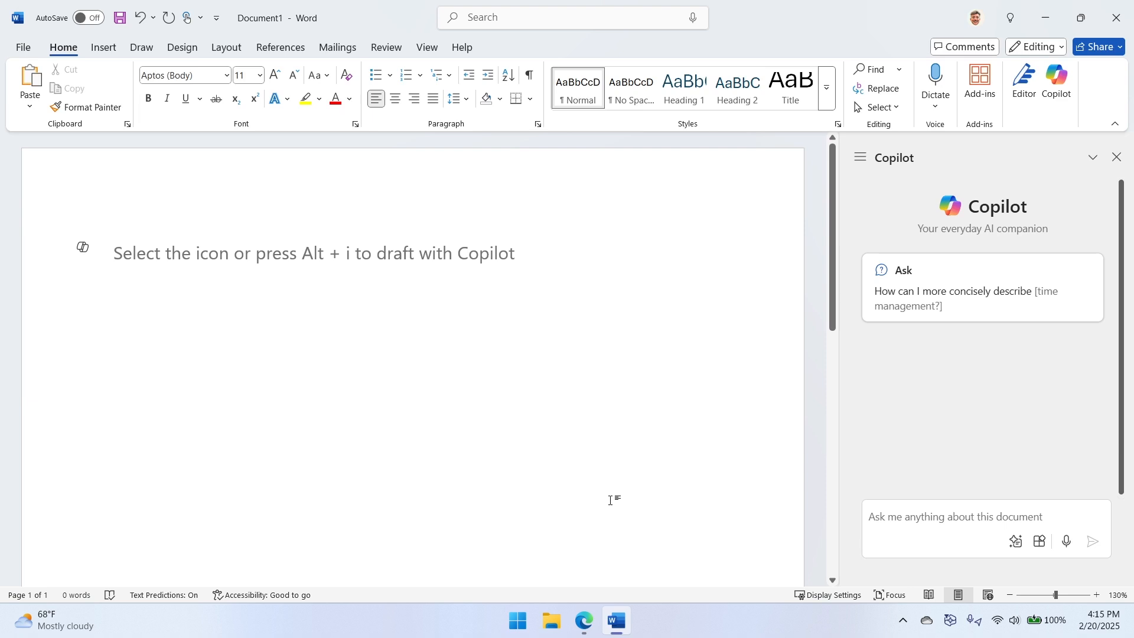
- Switch to File Explorer and open the "Tech Nostalgia A Computer Needs an OS Like a Fish Needs a Bicycle" Markdown file from the To-do folder
key(super+e)
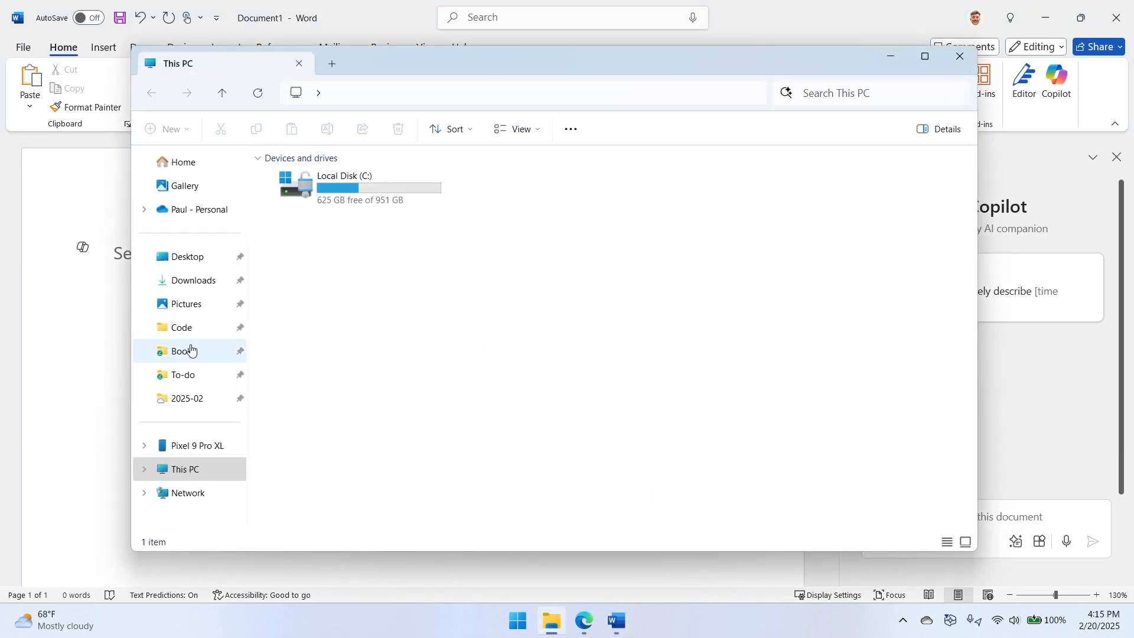
click(191, 350)
click(211, 382)
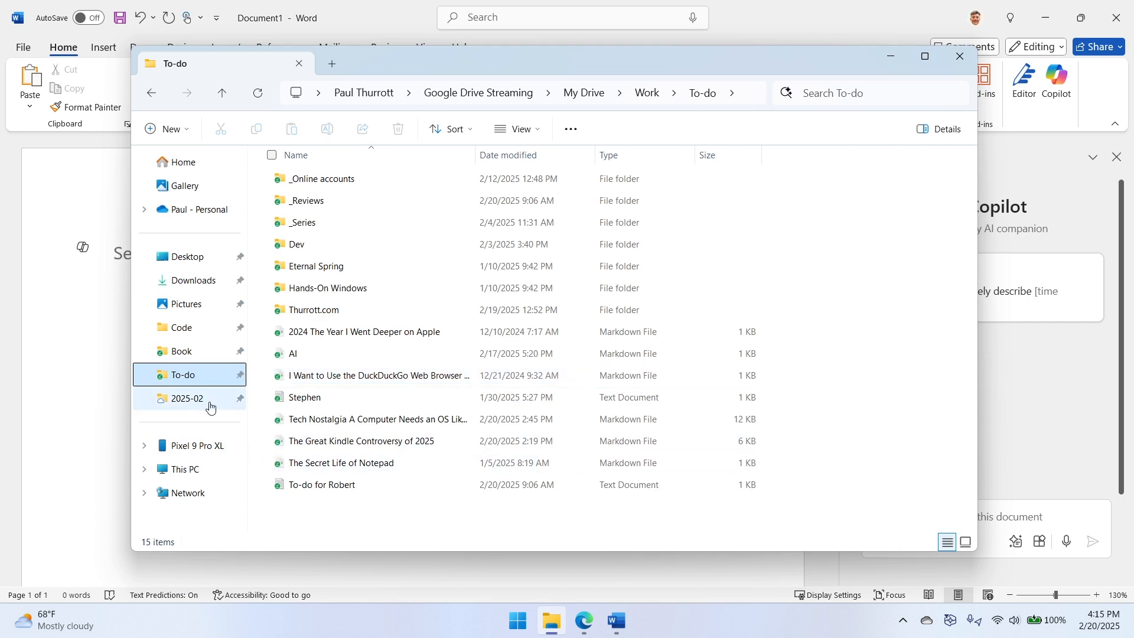
click(419, 419)
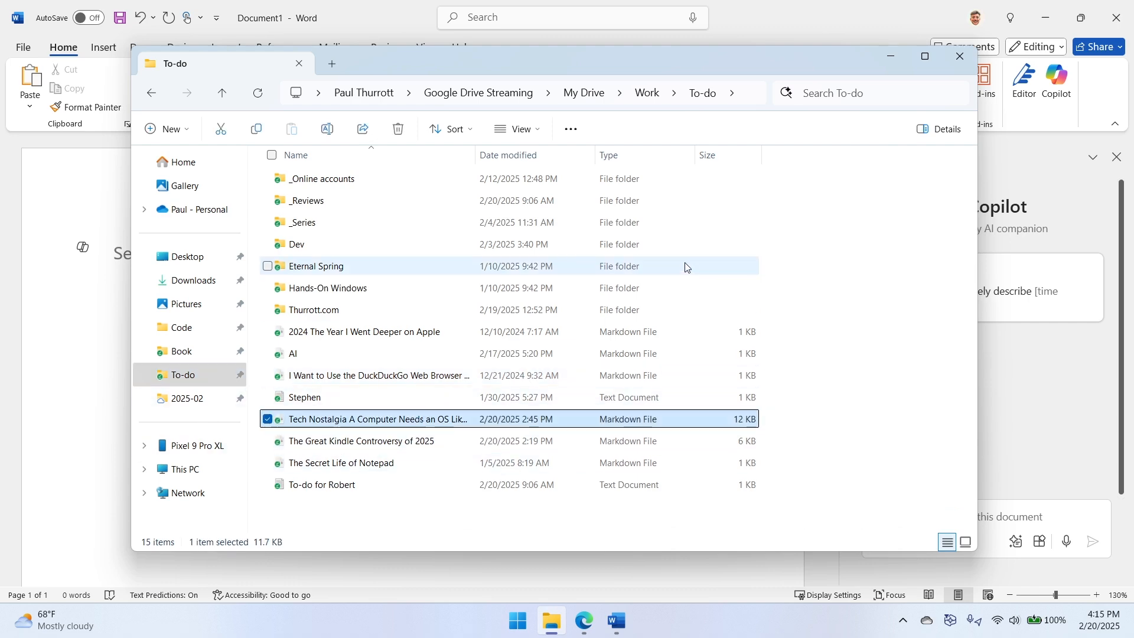
key(Return)
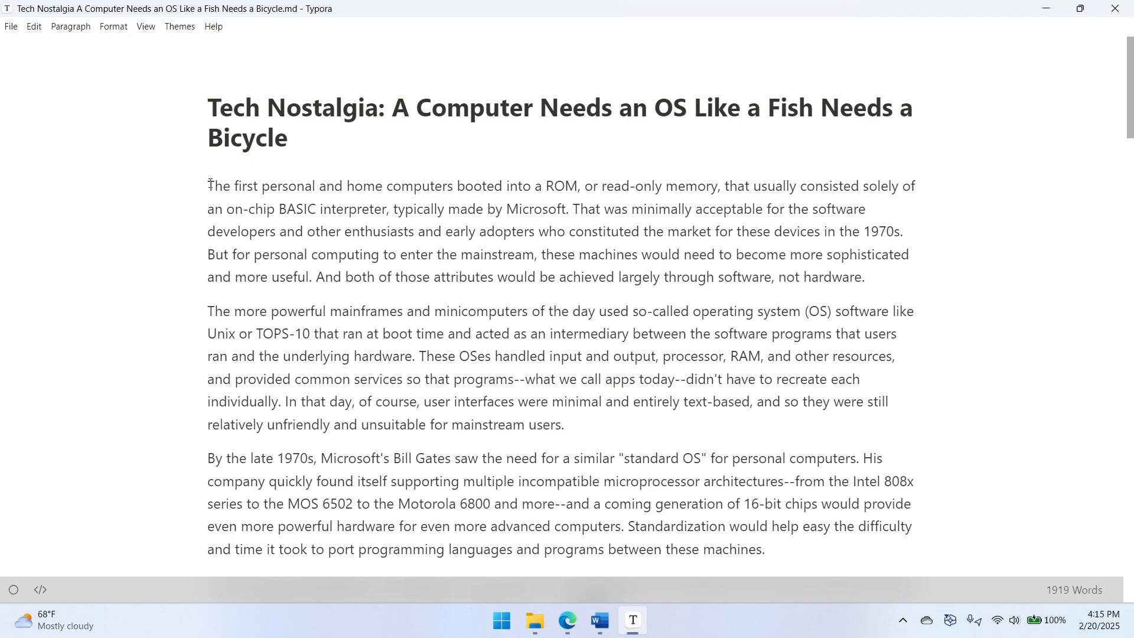
- Copy the article's body as plain text, from its opening paragraph through the one ending with the hot-tub meeting
scroll(704, 370, down, 5)
scroll(898, 494, down, 2)
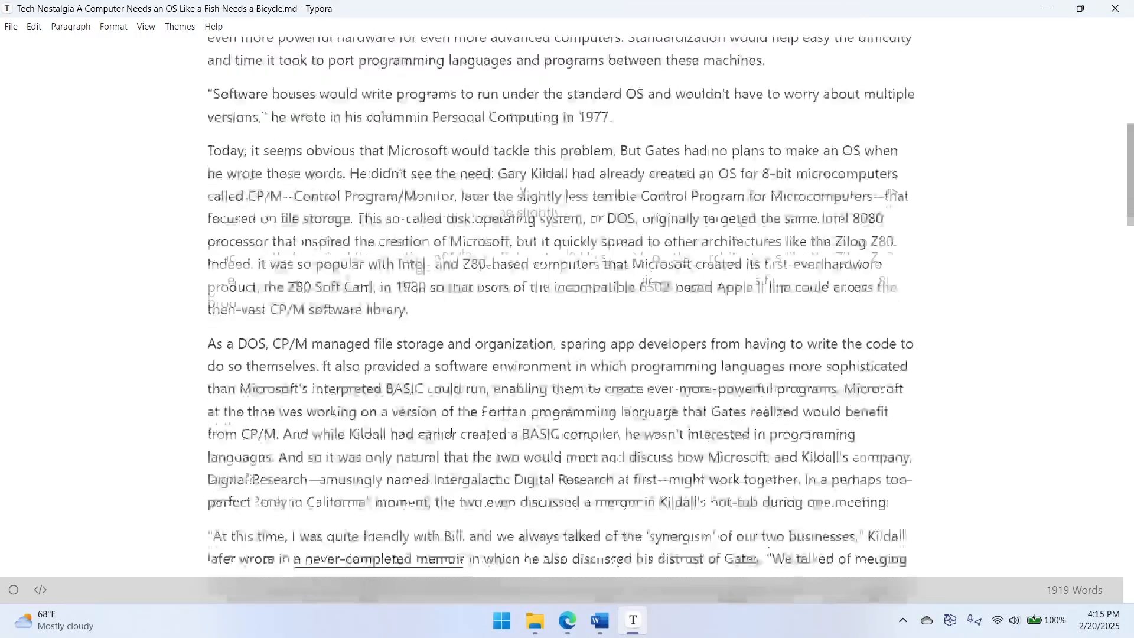
shift+click(909, 486)
scroll(758, 411, up, 7)
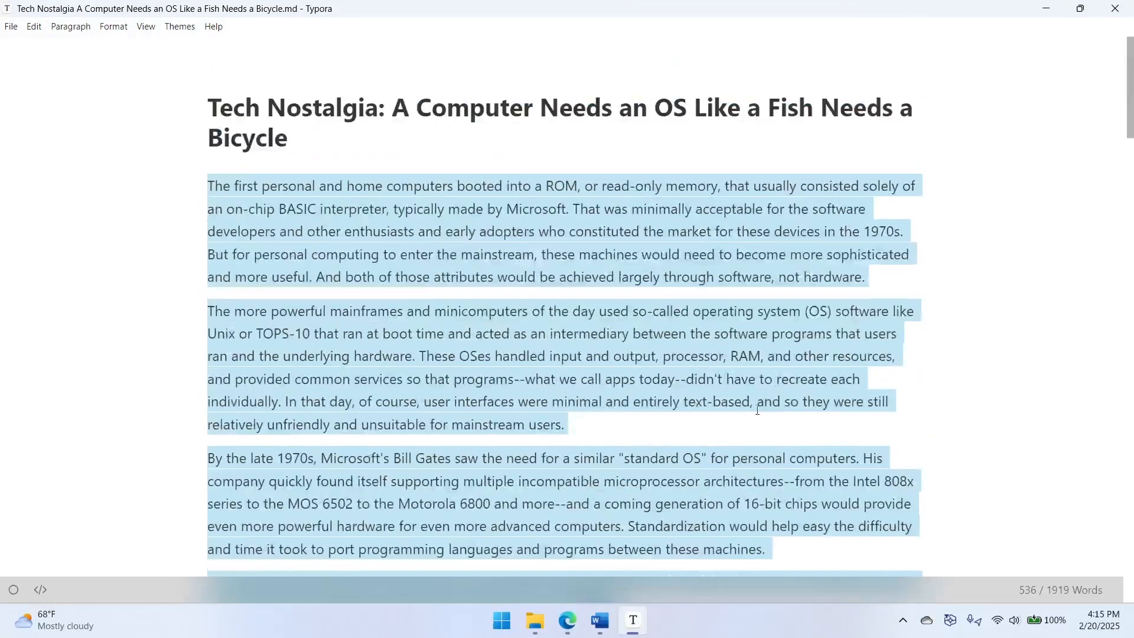
click(34, 26)
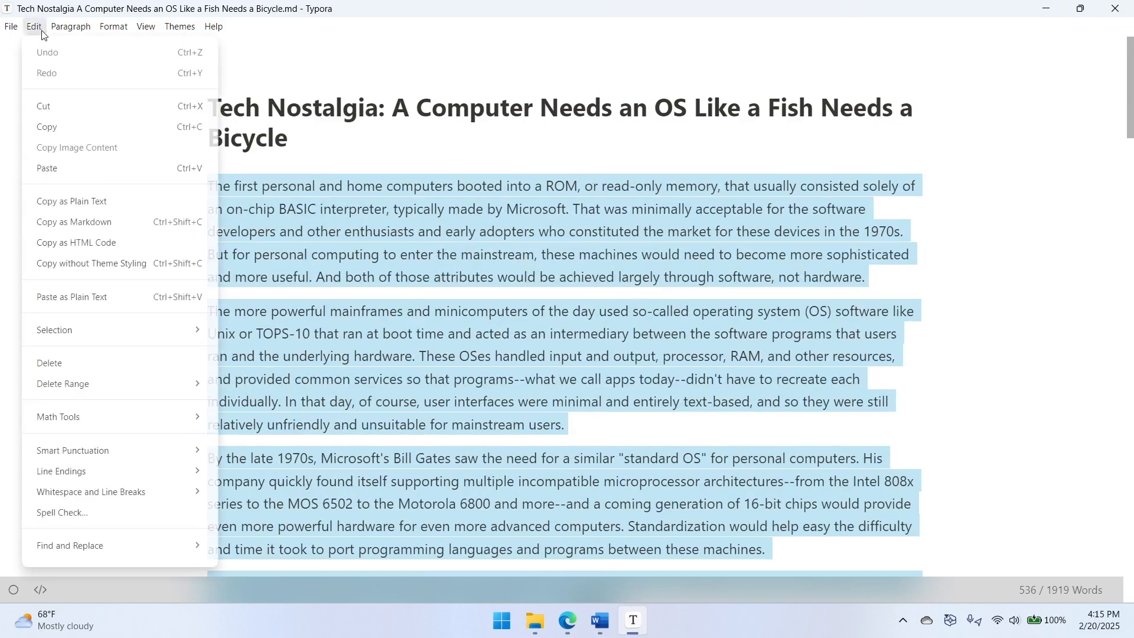
click(111, 207)
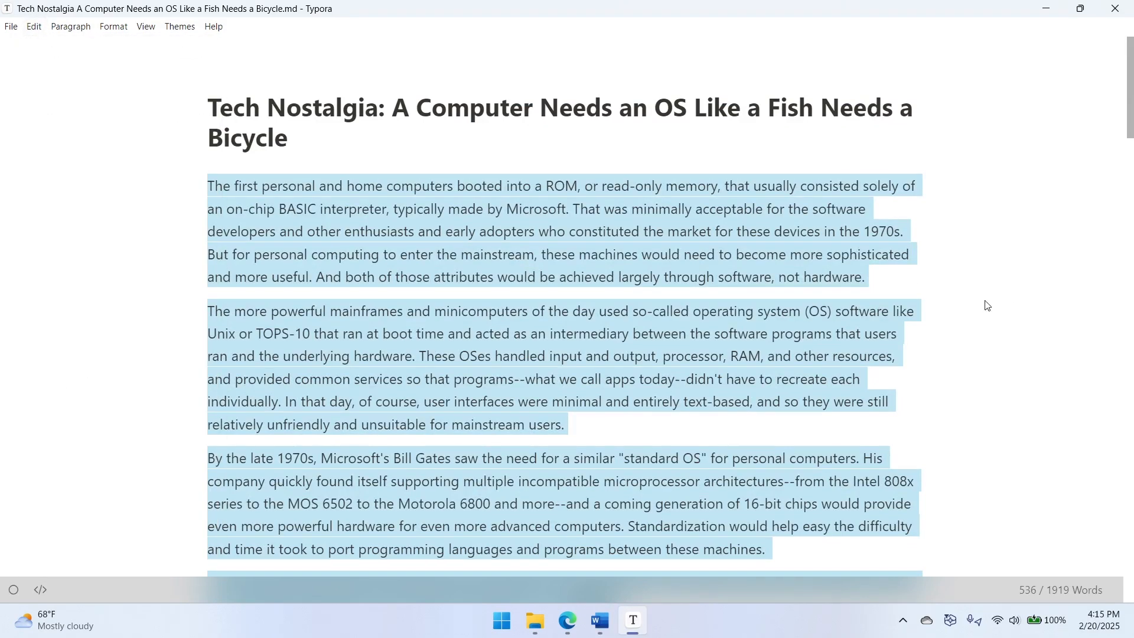
- Switch back to Word and paste the copied article text into the blank document
key(alt+Tab)
key(alt+Tab)
key(Tab)
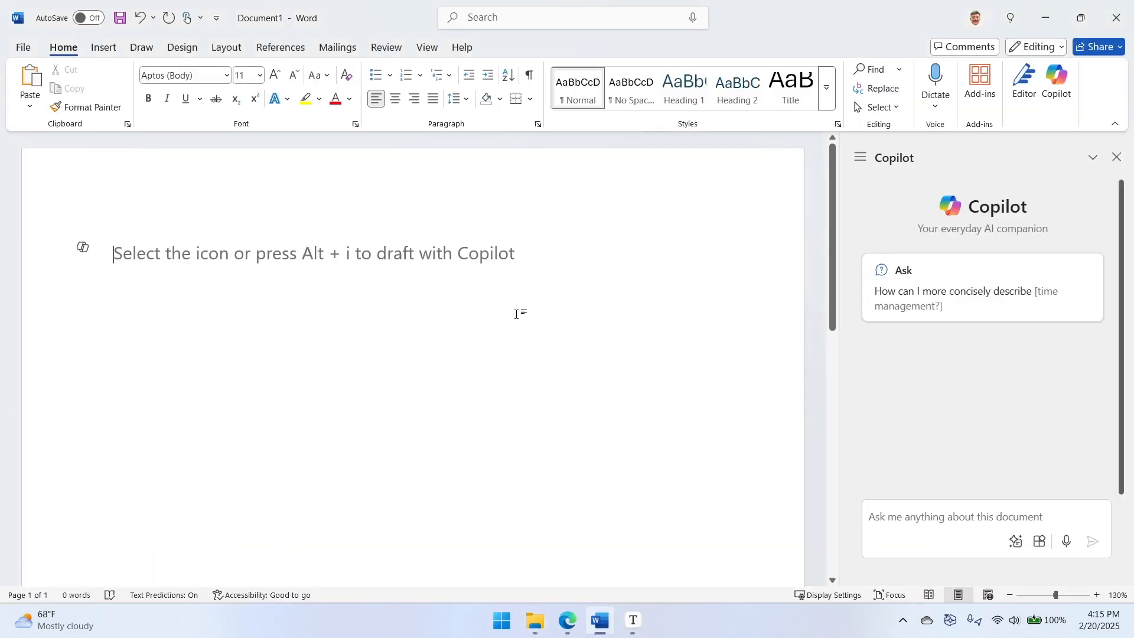
key(ctrl+v)
- Look through the pasted article from beginning to end, checking the spacing between its paragraphs
scroll(643, 394, down, 10)
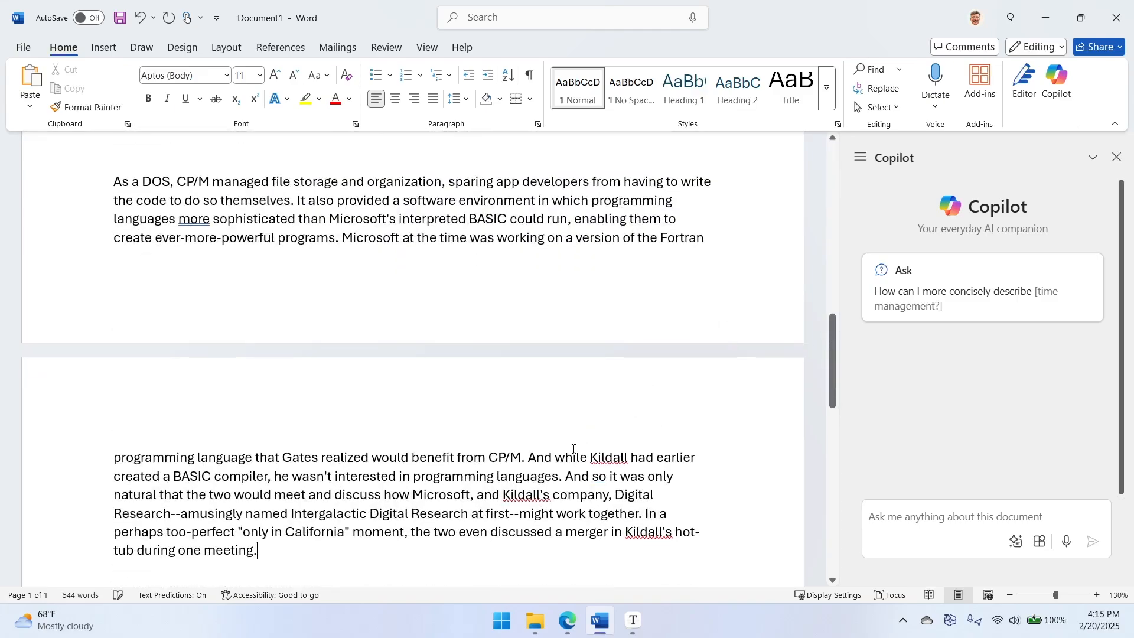
scroll(643, 393, down, 3)
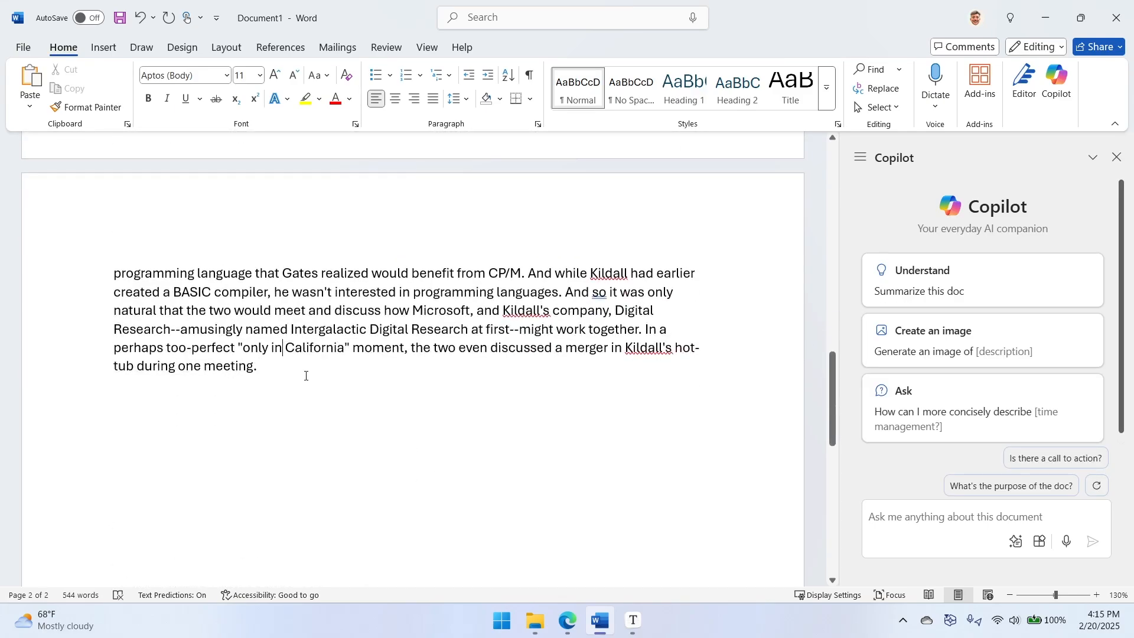
scroll(326, 367, up, 10)
scroll(276, 397, up, 4)
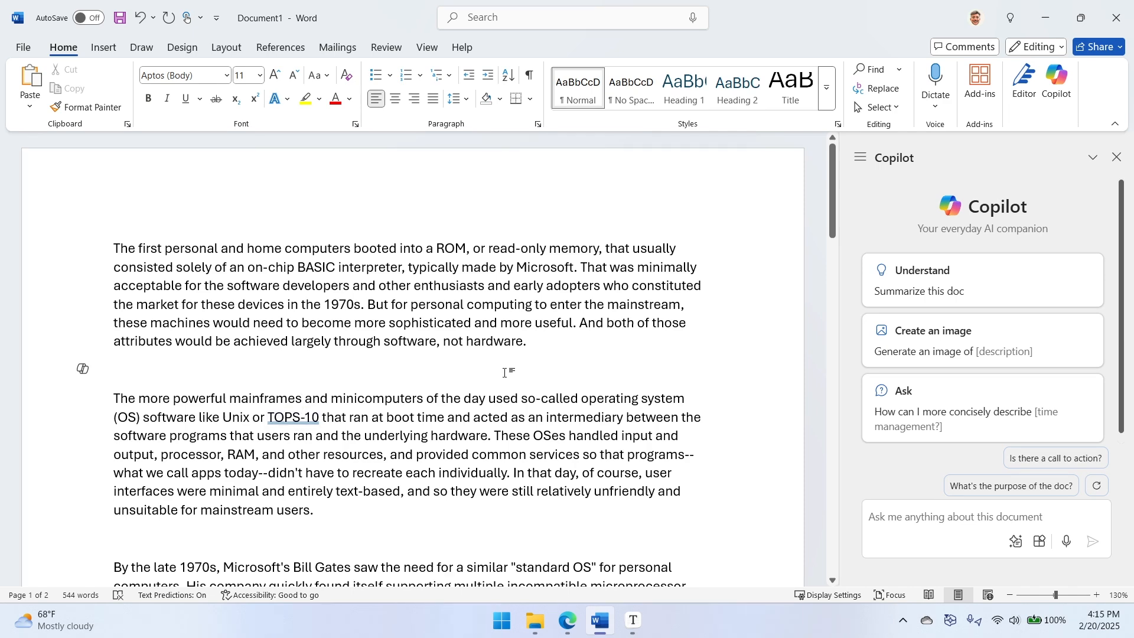
scroll(505, 372, down, 3)
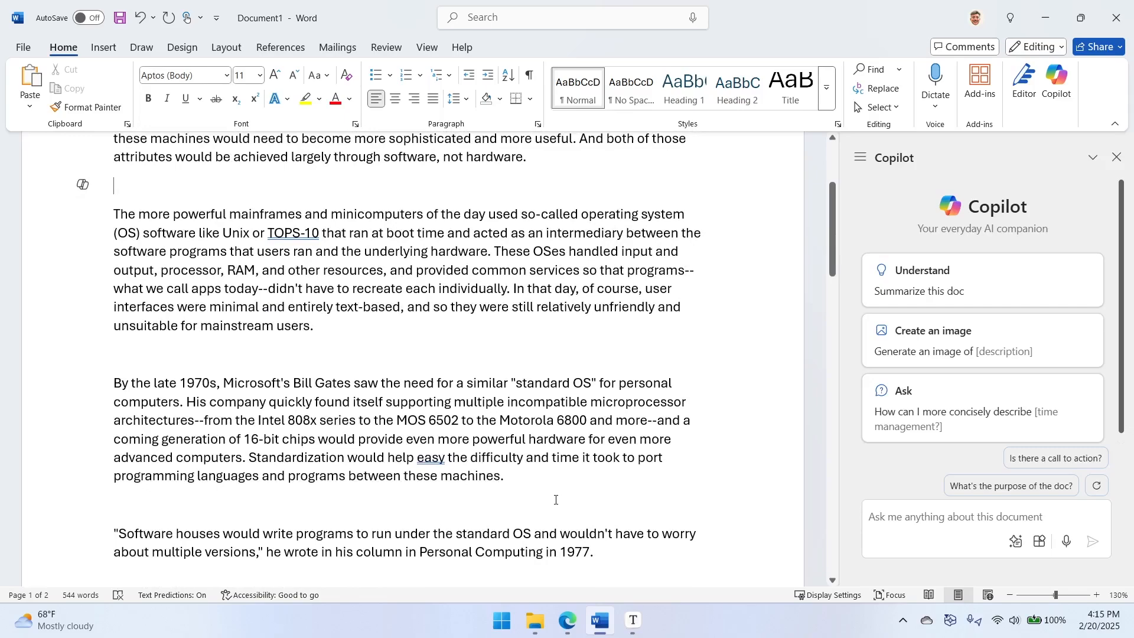
scroll(473, 486, down, 15)
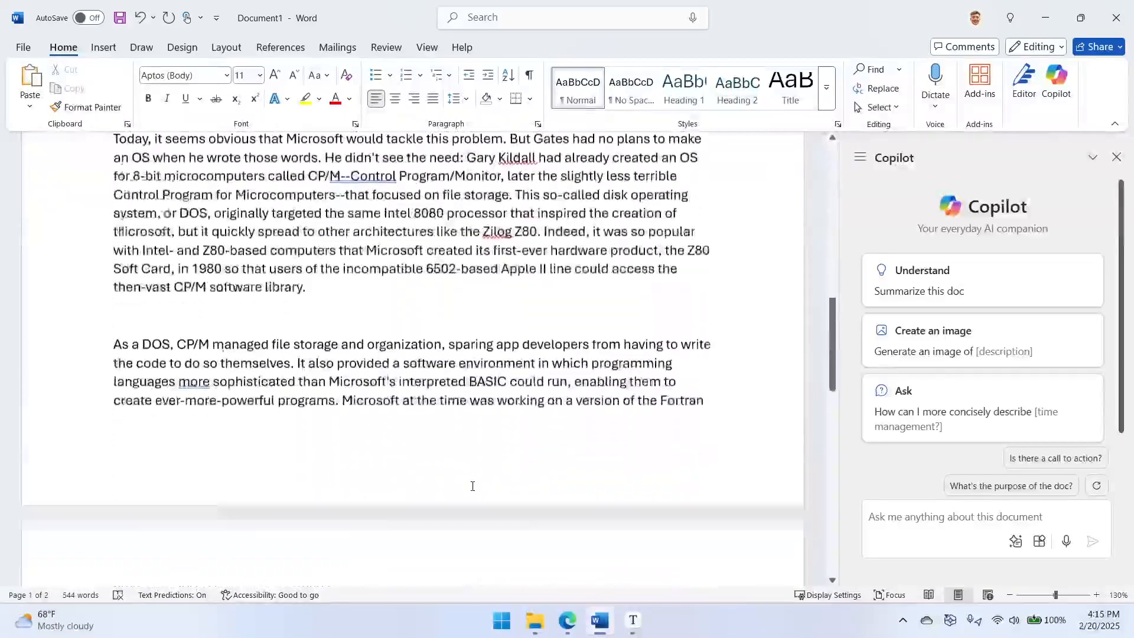
scroll(473, 487, up, 5)
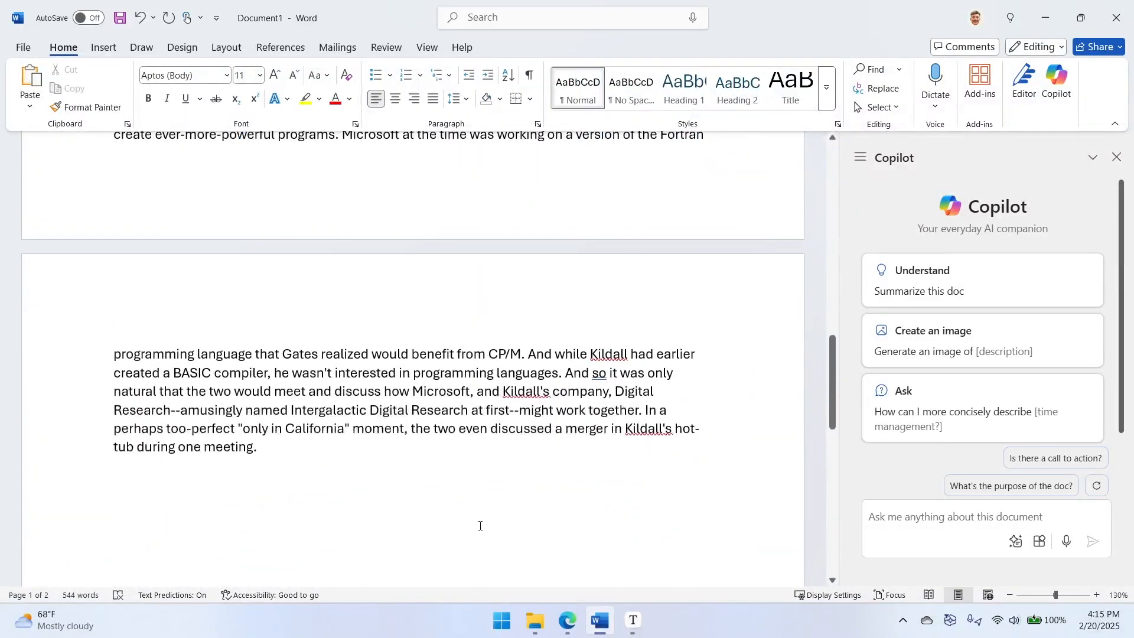
scroll(529, 478, up, 10)
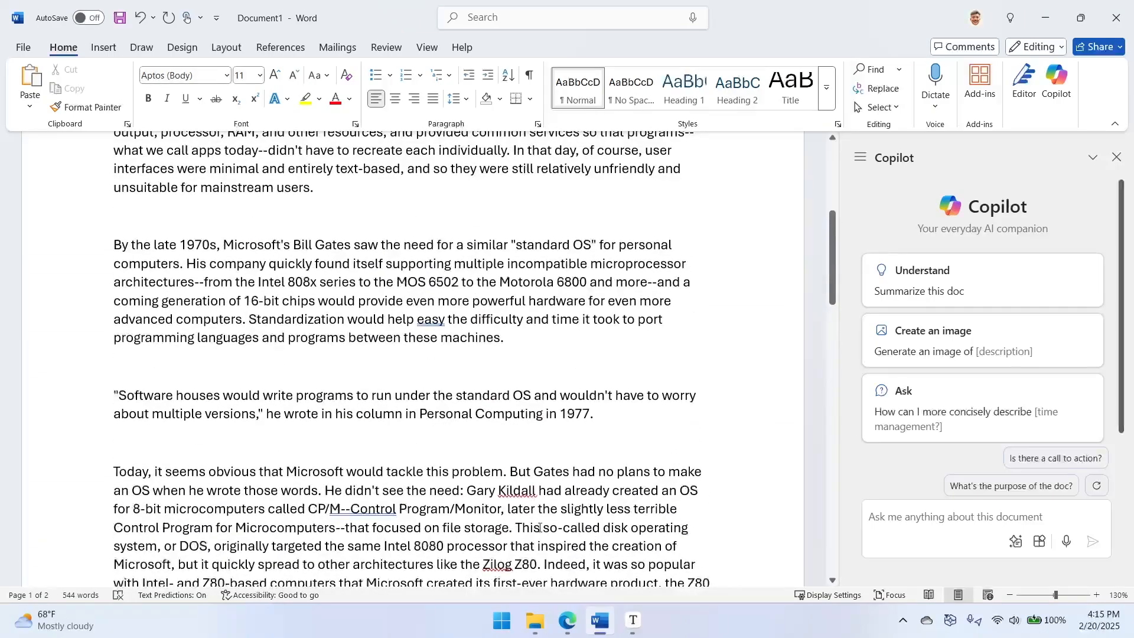
scroll(417, 539, up, 5)
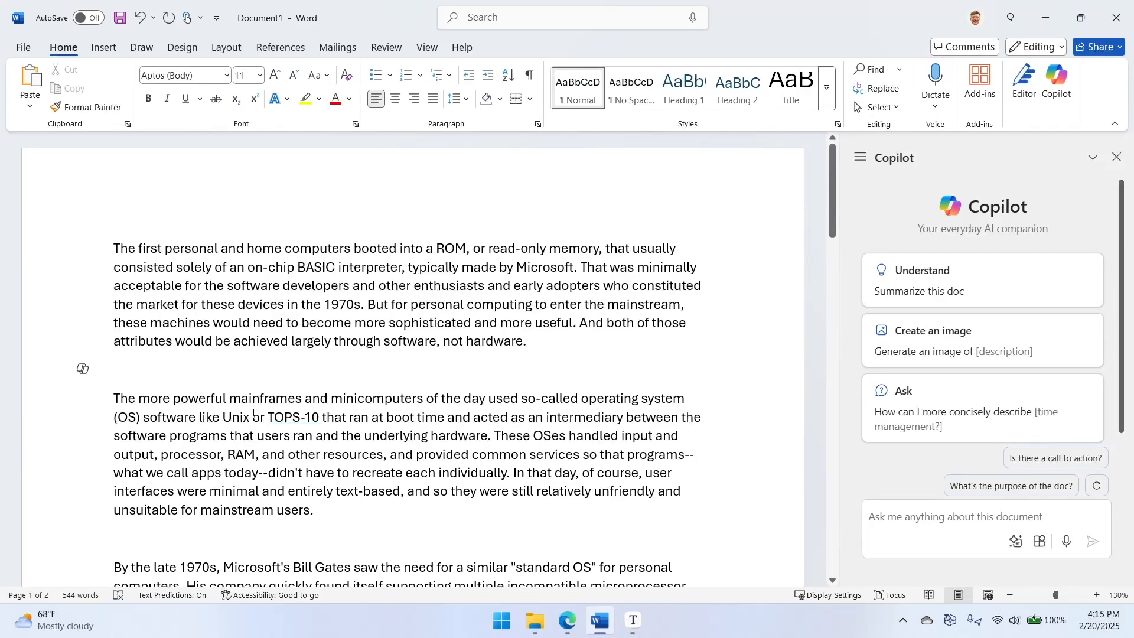
- Delete the empty lines following each of the article's first three paragraphs
key(BackSpace)
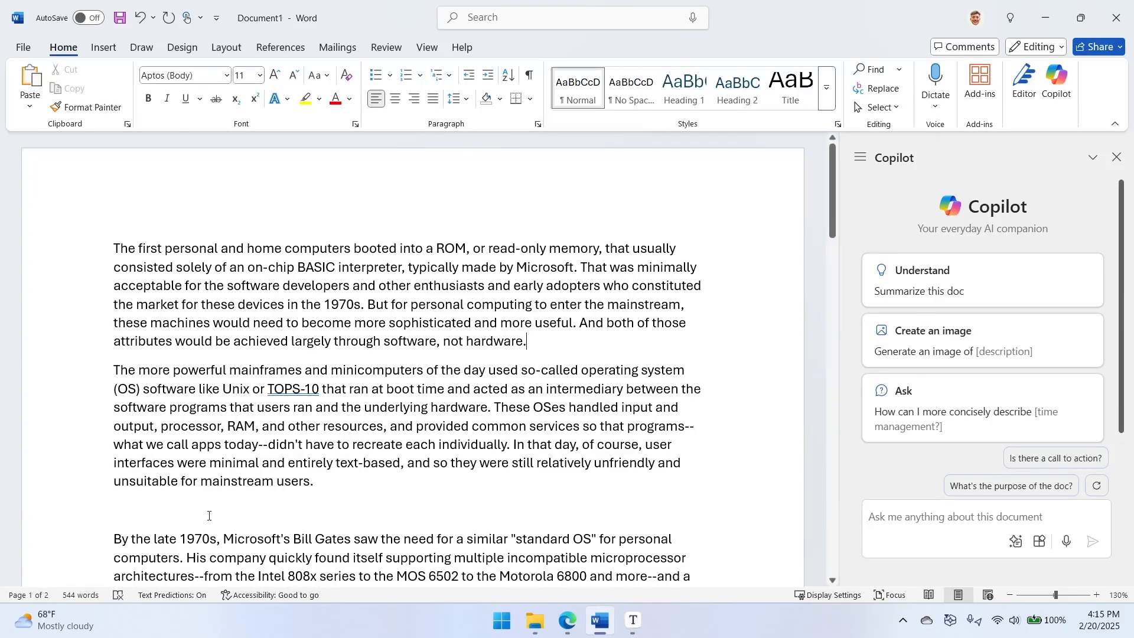
click(279, 501)
key(BackSpace)
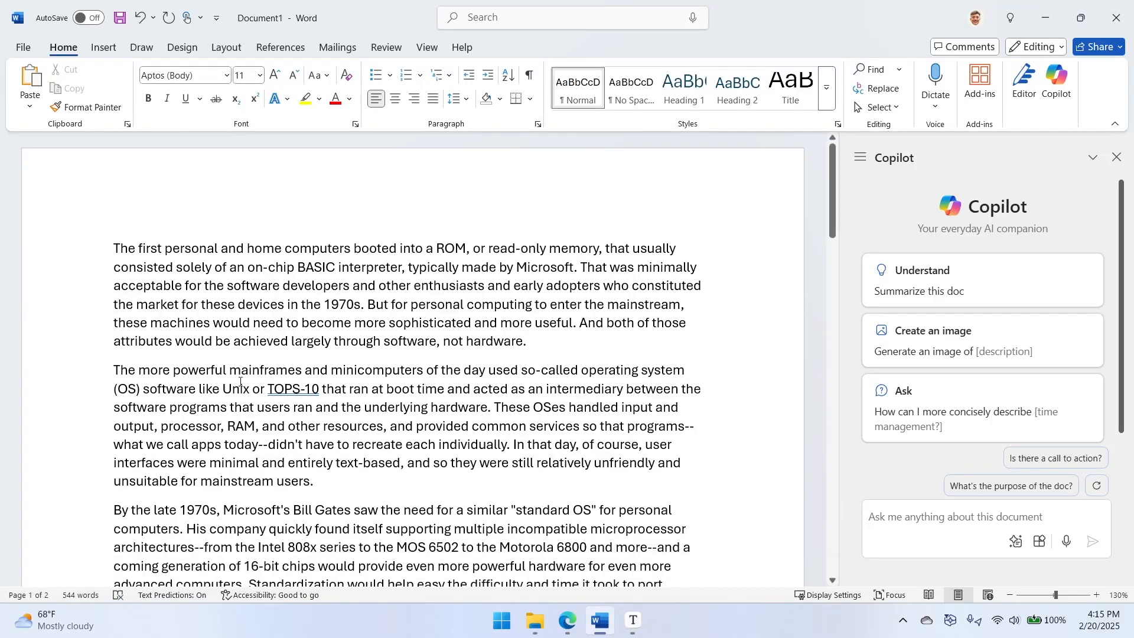
scroll(253, 452, down, 3)
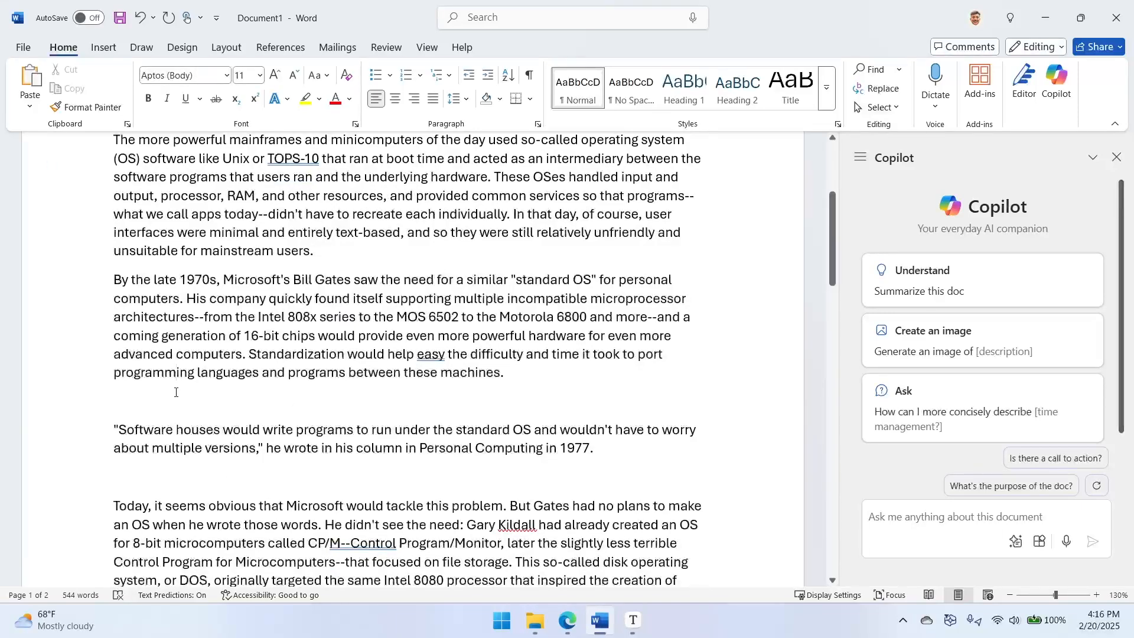
click(176, 390)
click(162, 400)
key(BackSpace)
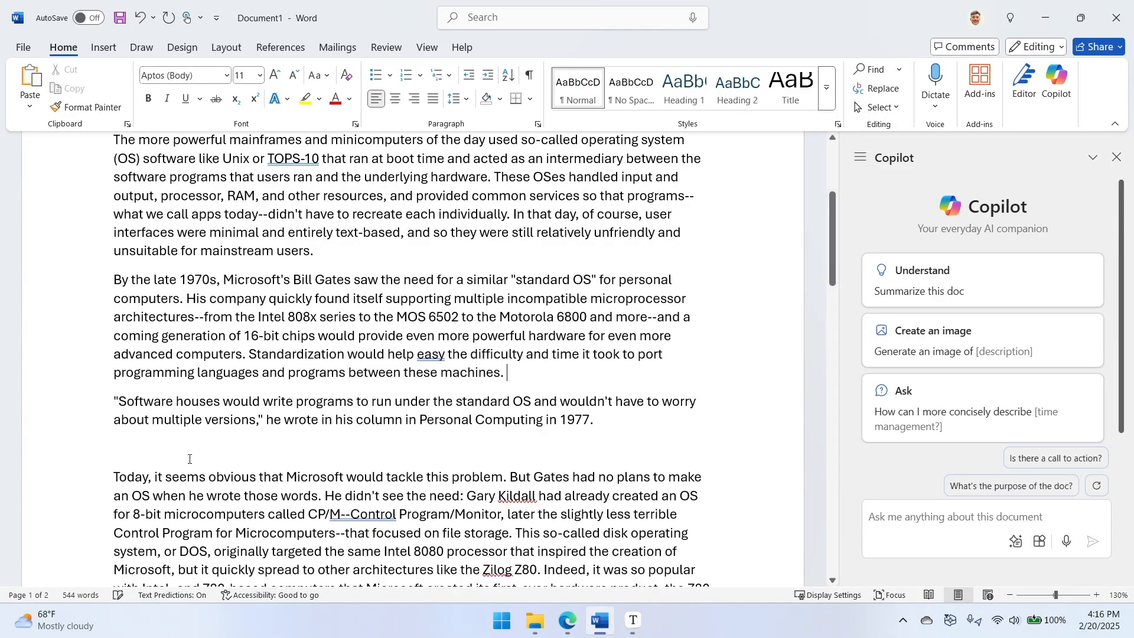
- Delete the empty lines before the "Today, it seems obvious" and "As a DOS" paragraphs
click(175, 446)
key(BackSpace)
scroll(237, 510, down, 2)
click(291, 484)
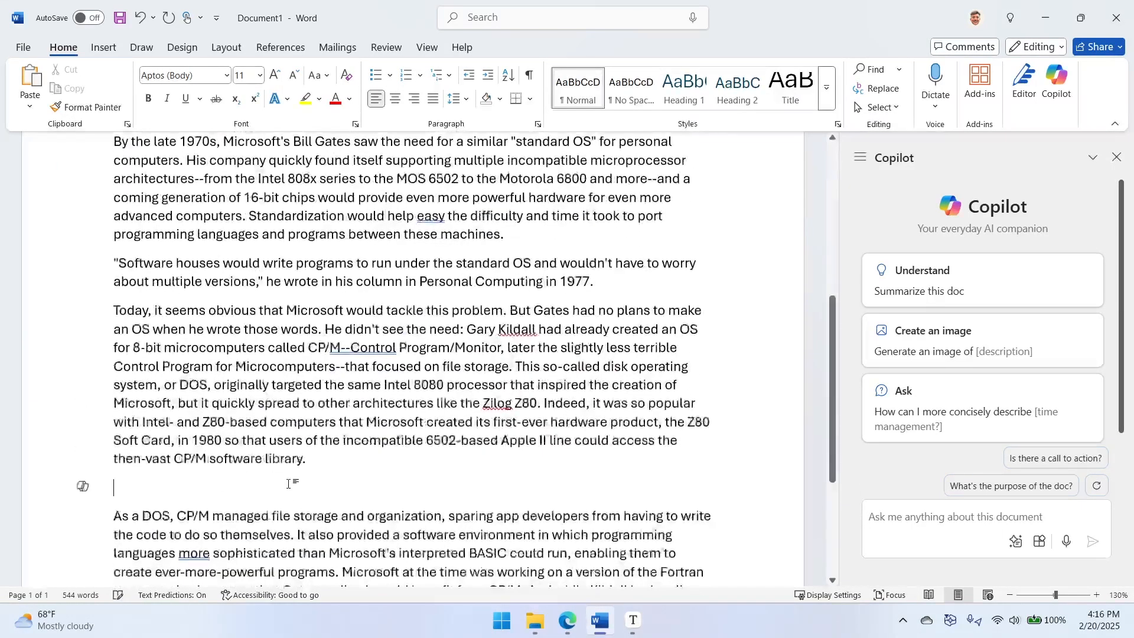
key(BackSpace)
scroll(296, 496, down, 3)
- View the Copilot rewrite options for the words "The first personal" in the opening paragraph, and dismiss them
scroll(269, 512, up, 3)
scroll(269, 512, up, 5)
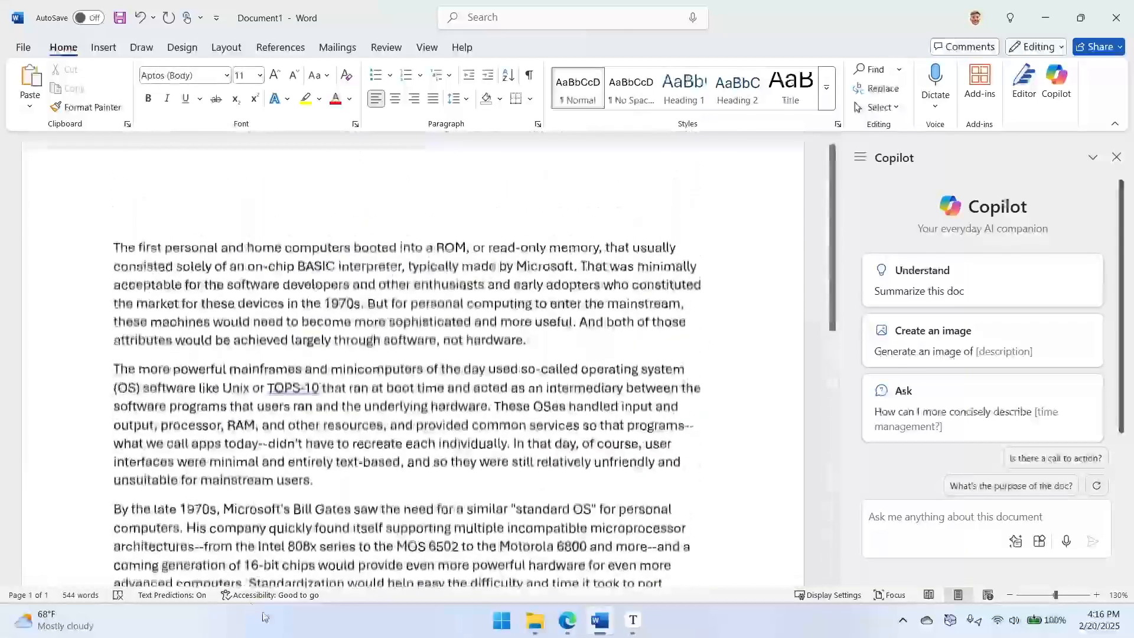
click(80, 256)
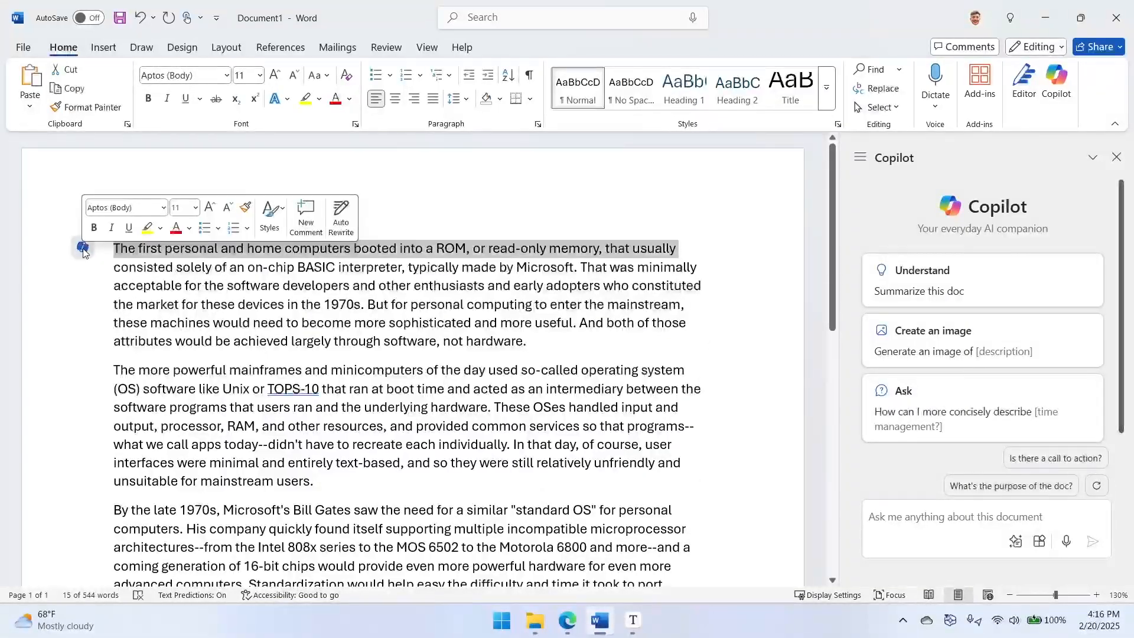
click(116, 250)
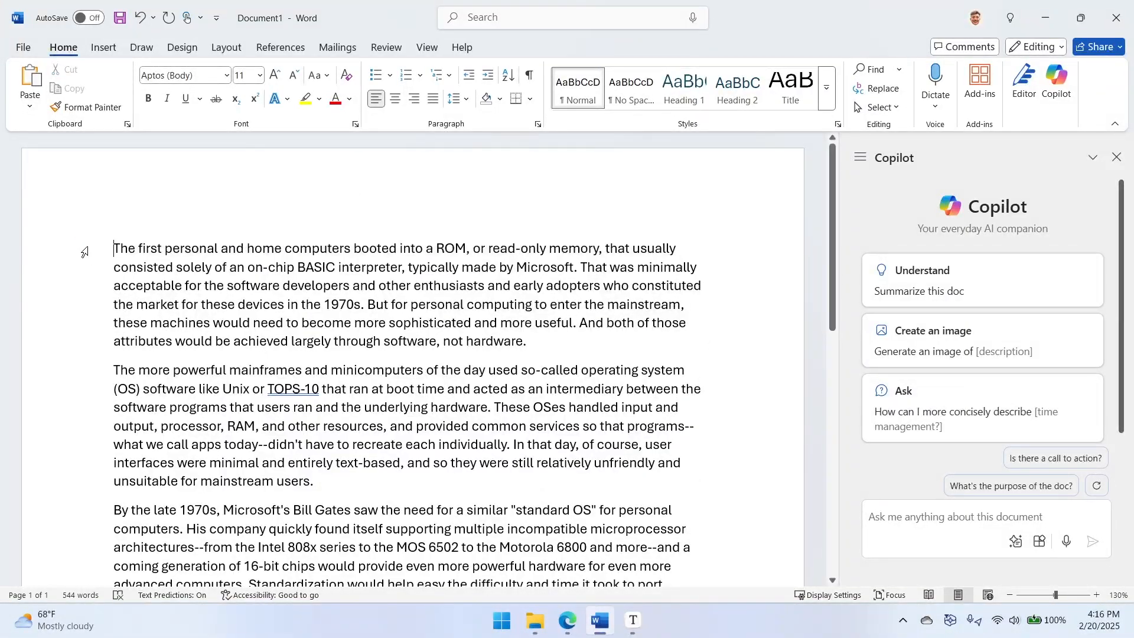
click(120, 264)
drag(124, 249, 218, 249)
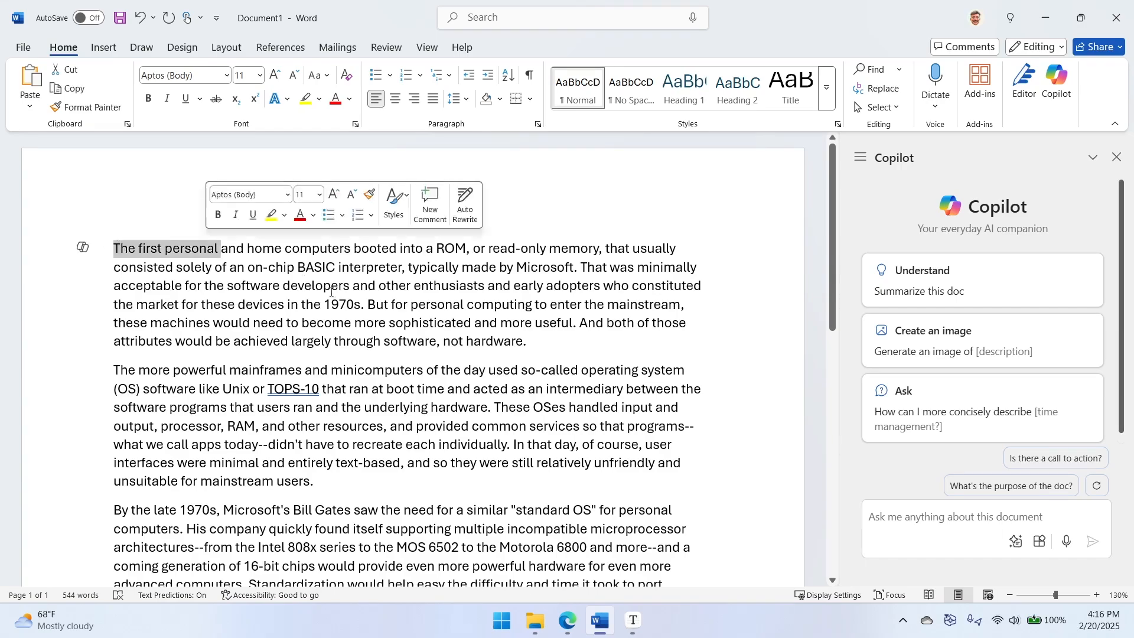
click(85, 250)
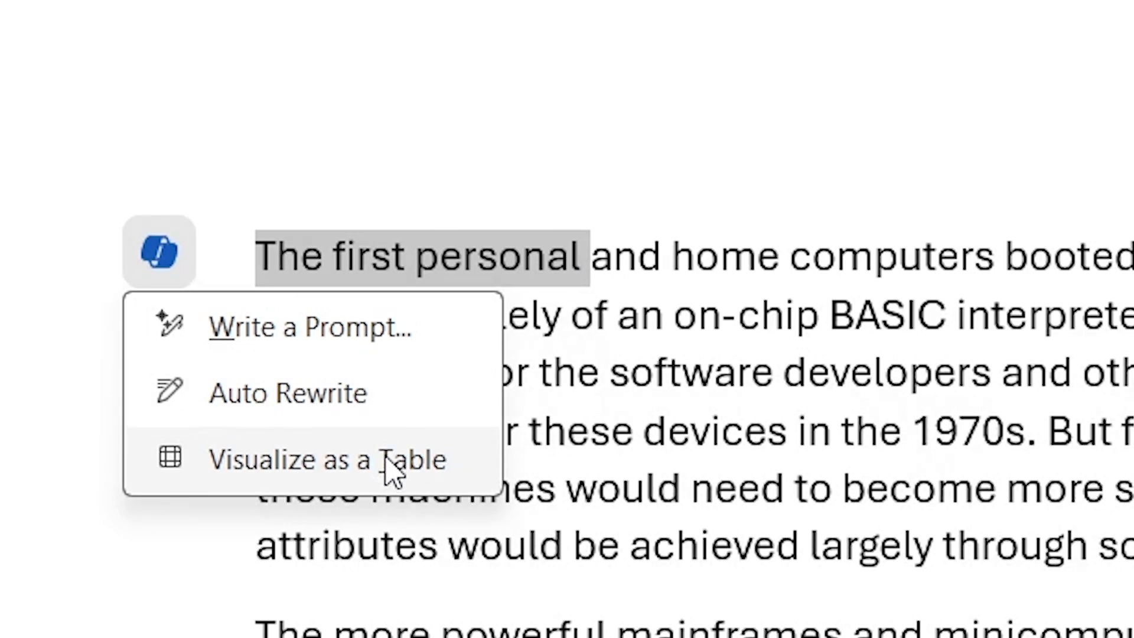
click(752, 471)
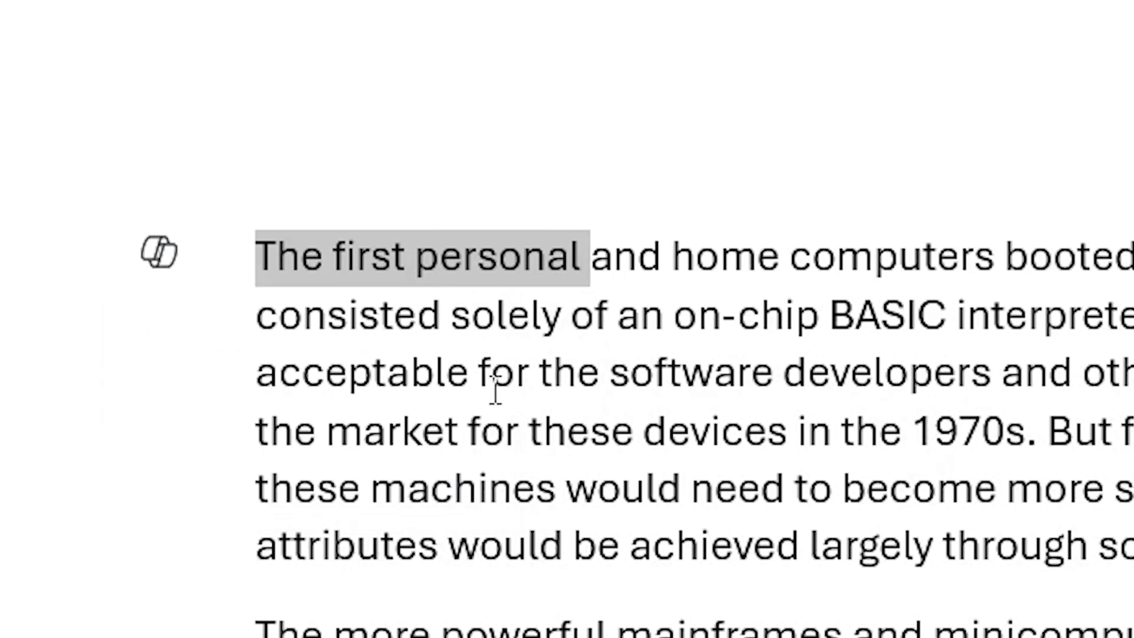
click(494, 387)
- Select the whole first paragraph and generate Copilot Auto Rewrite suggestions for it
drag(264, 251, 577, 346)
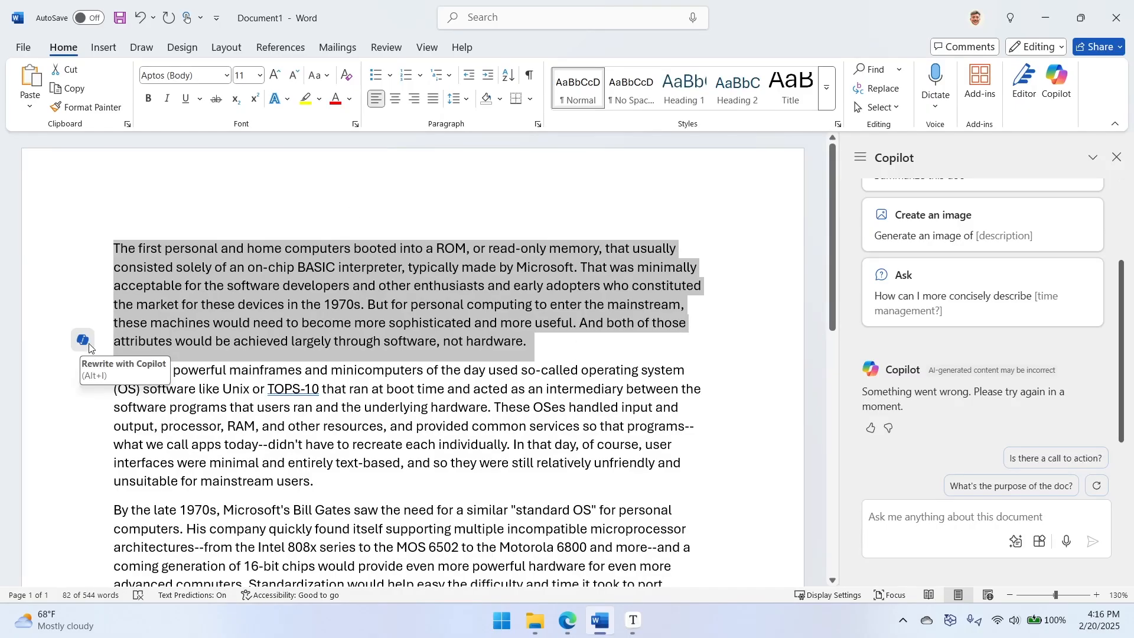
click(86, 345)
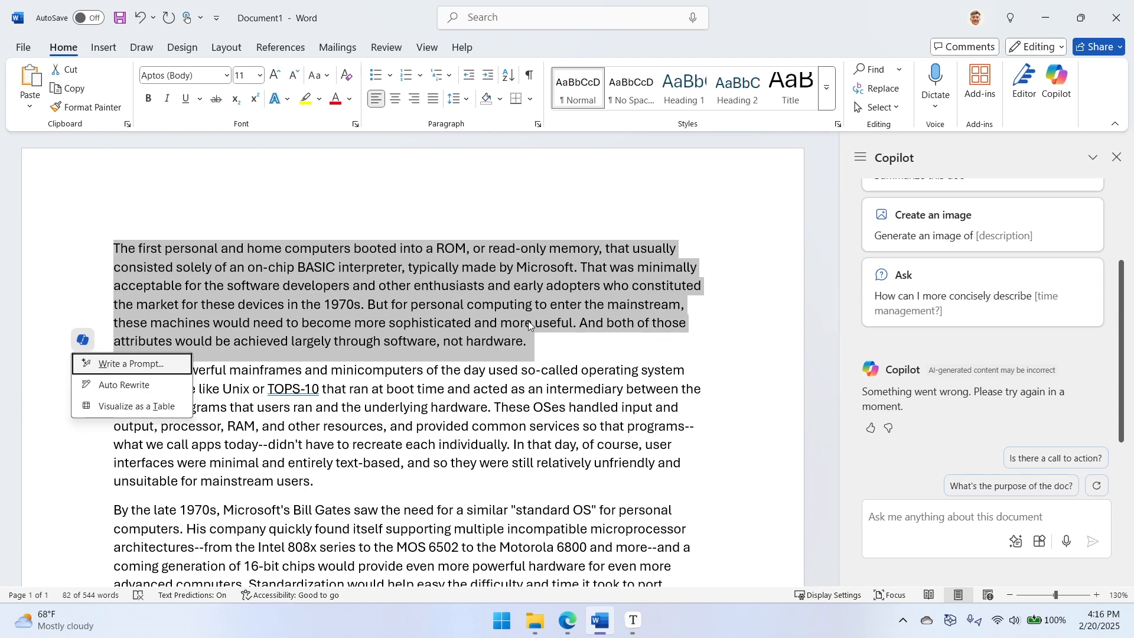
click(138, 393)
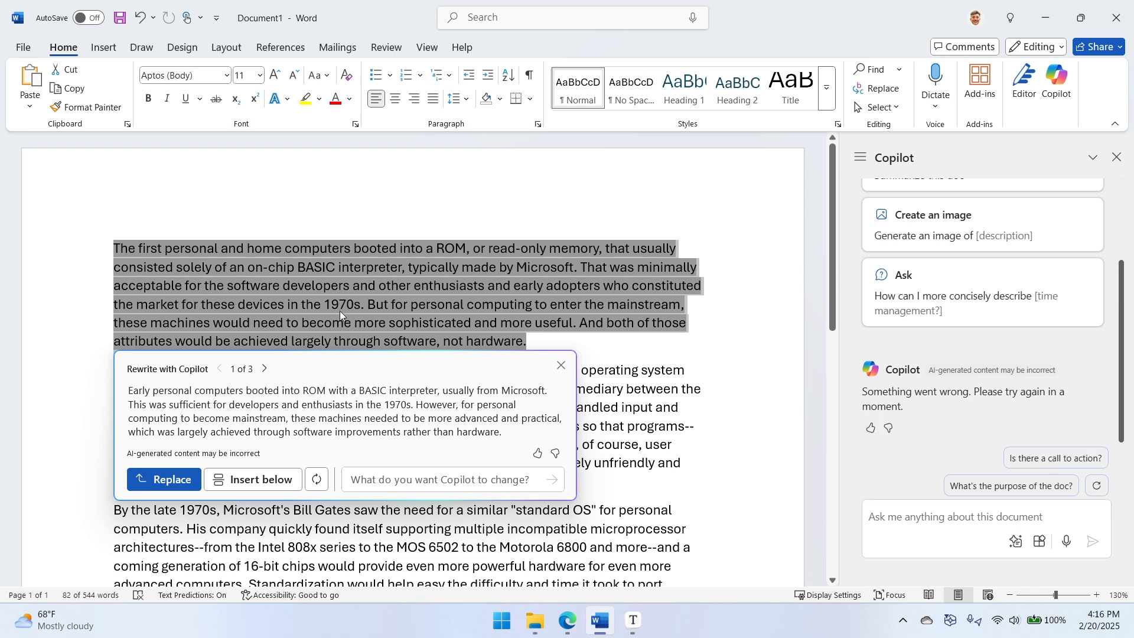
- Page through the second and third Copilot rewrite suggestions for the first paragraph
click(265, 368)
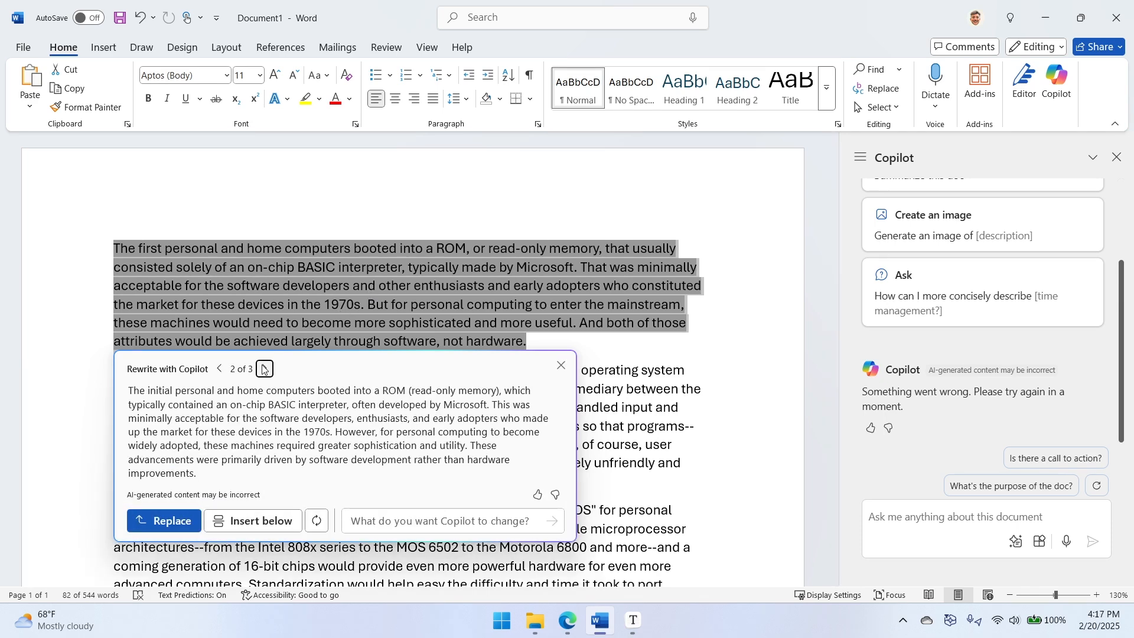
click(269, 368)
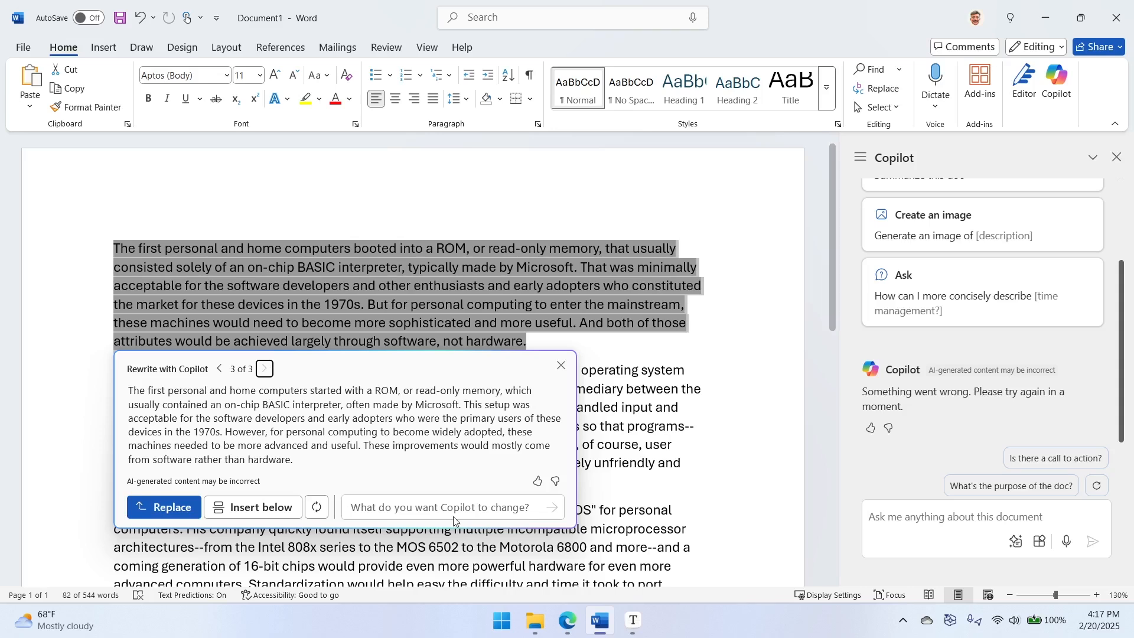
- Ask Copilot to make the third rewrite suggestion more casual, and dismiss the rewrite without applying it
click(467, 510)
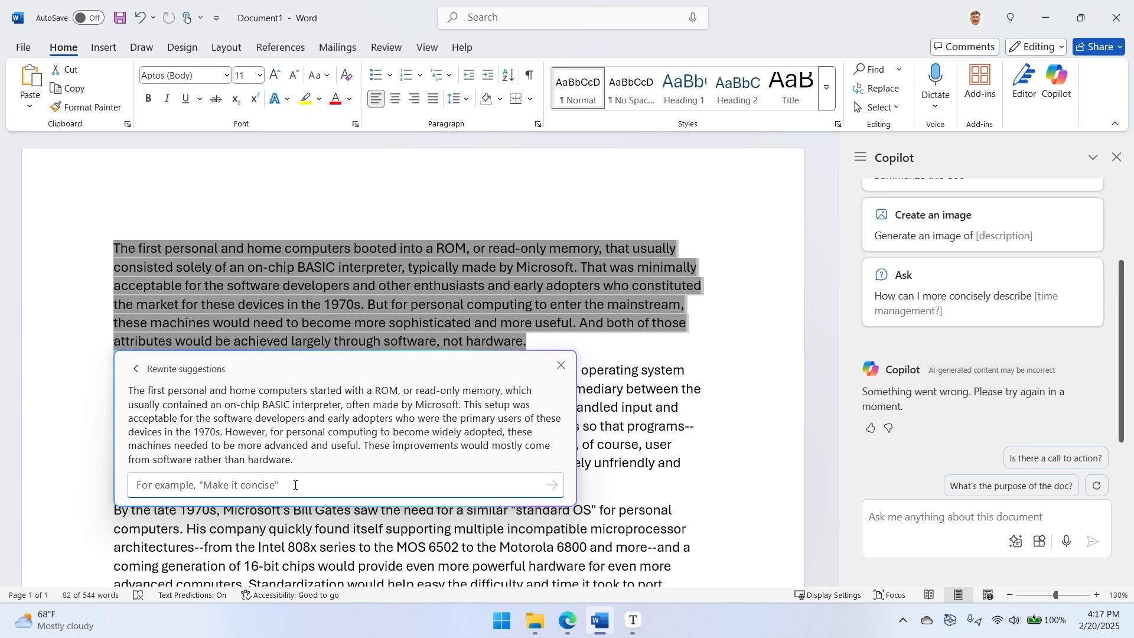
text(Make this m)
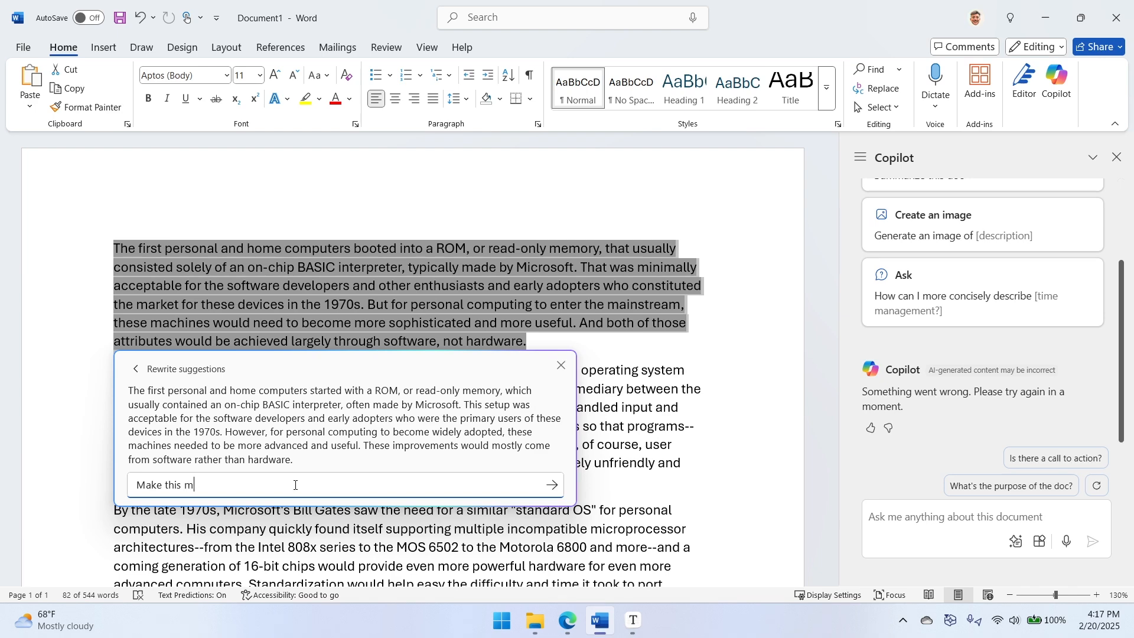
text(sual)
key(Return)
click(552, 485)
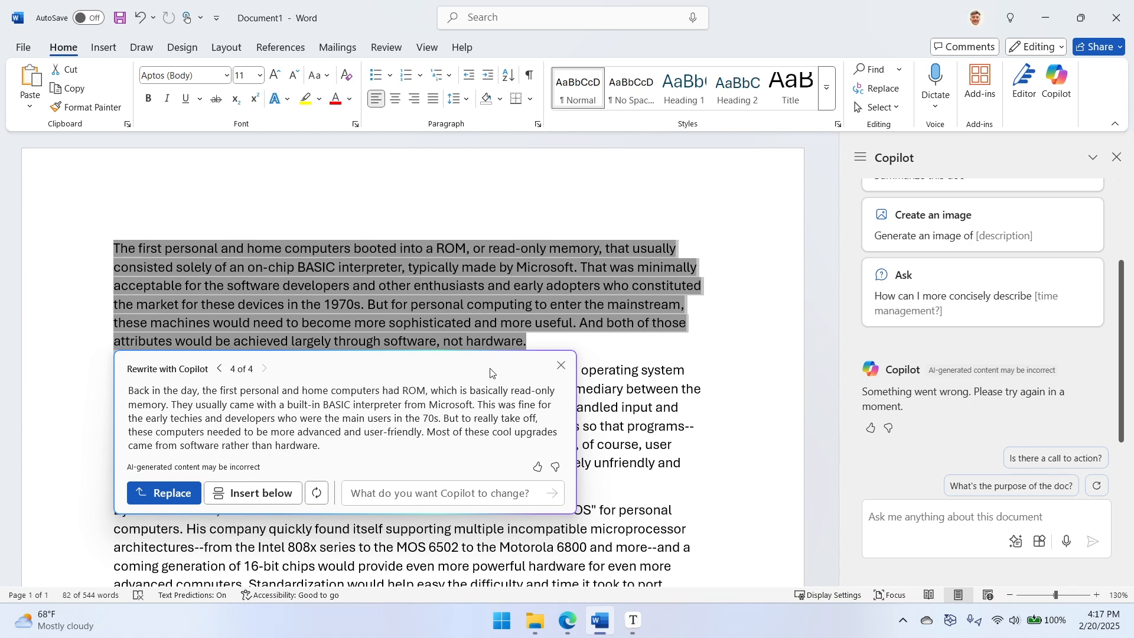
click(561, 366)
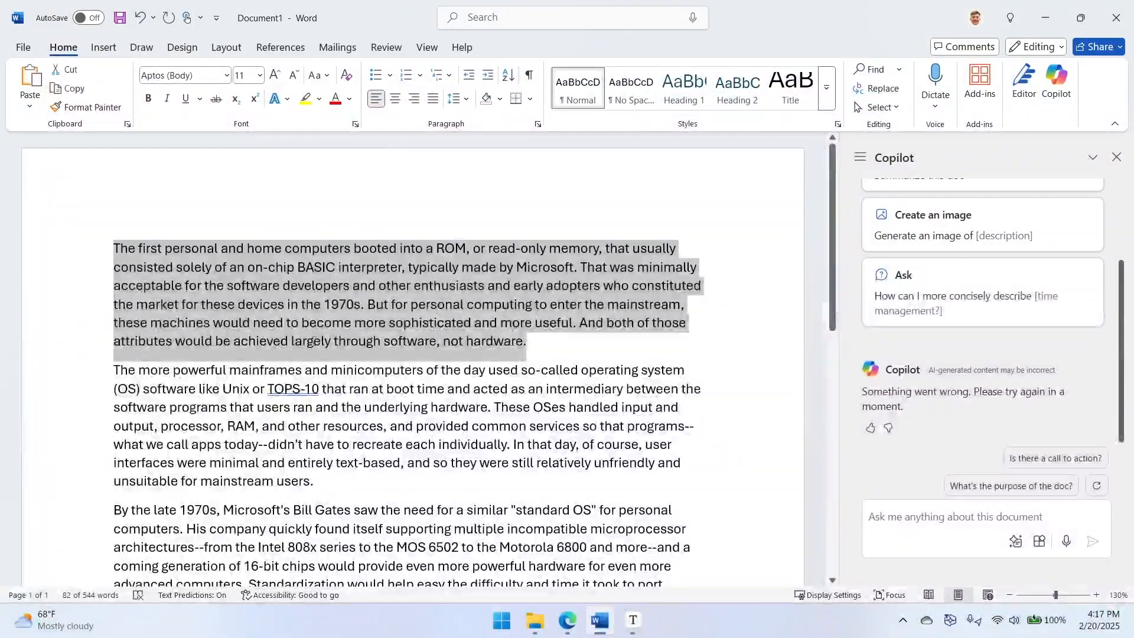
- Have Copilot summarize the article using the suggested prompt "Summarize this doc"
scroll(679, 366, down, 3)
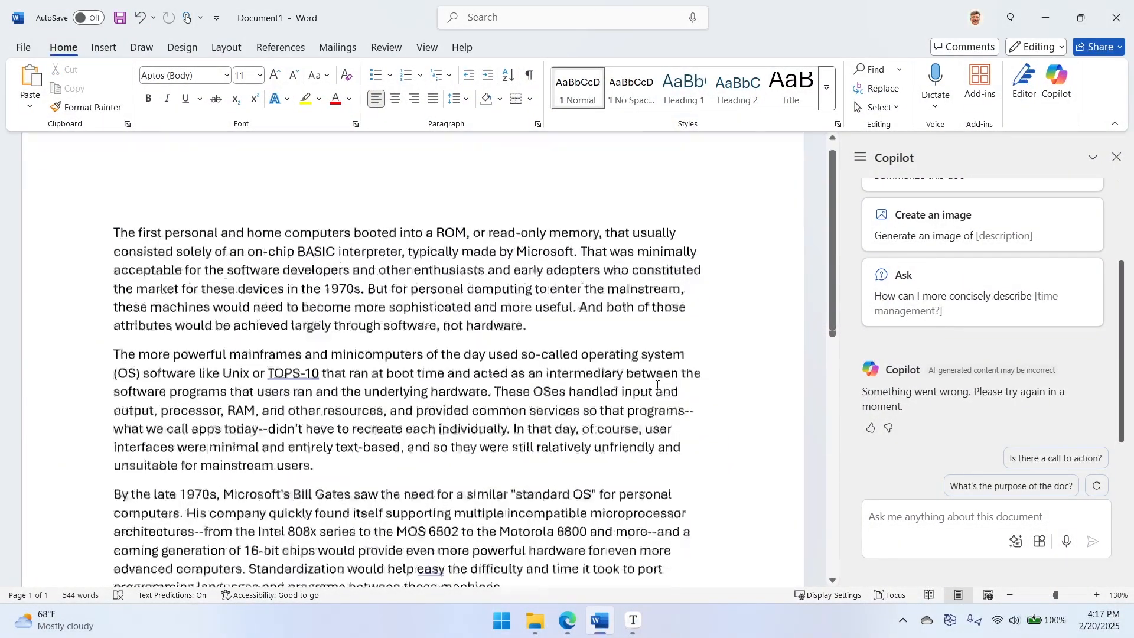
scroll(656, 379, down, 5)
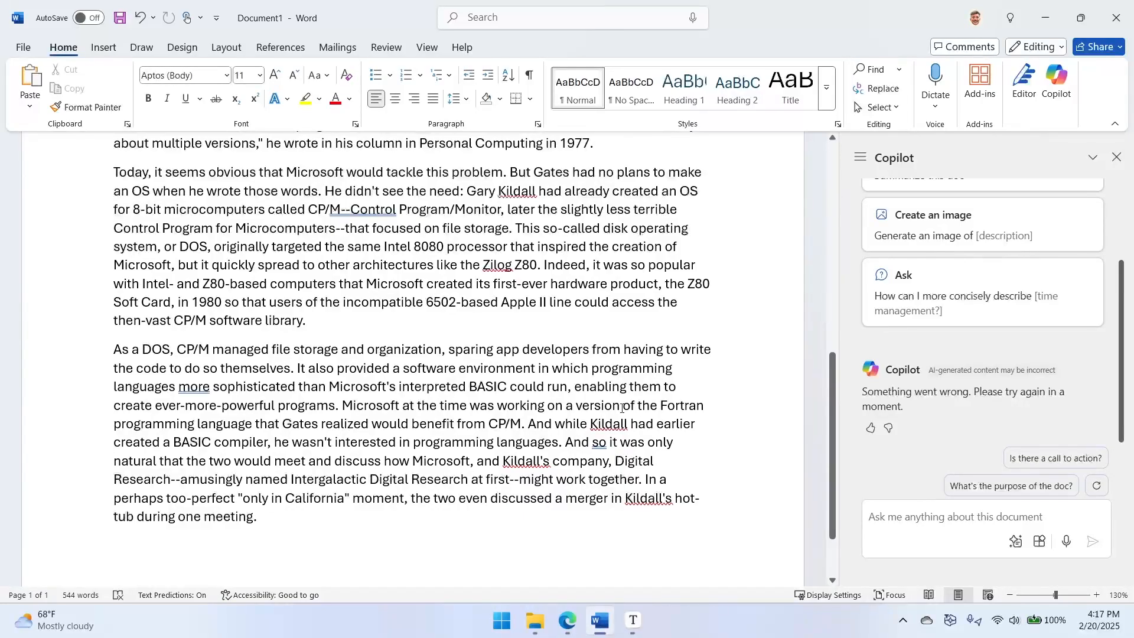
scroll(581, 361, up, 8)
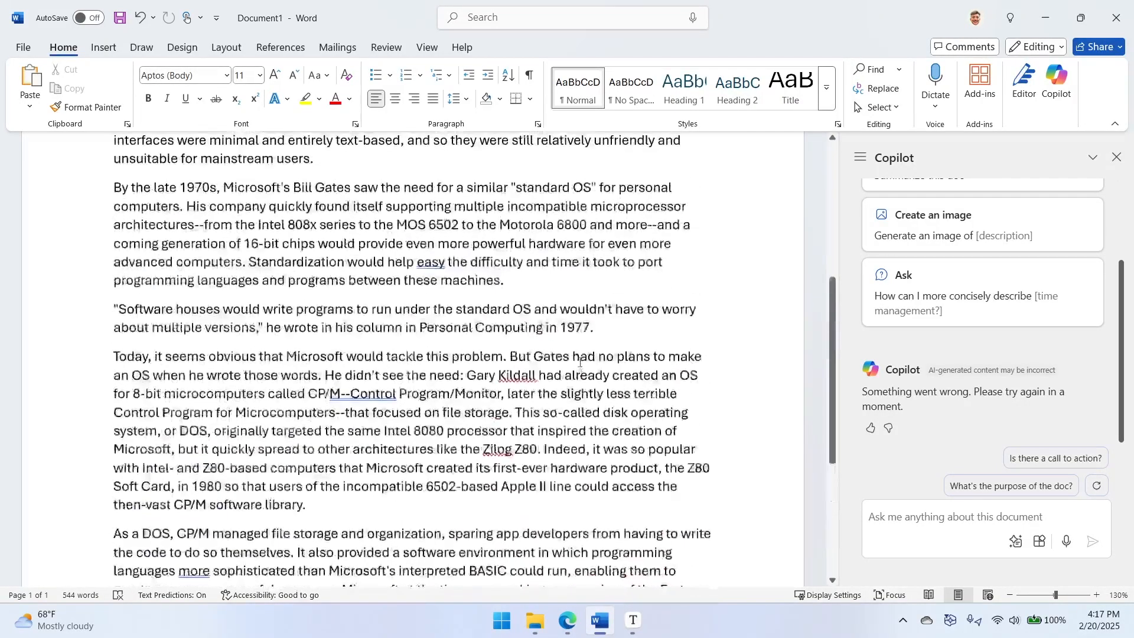
scroll(1018, 274, up, 2)
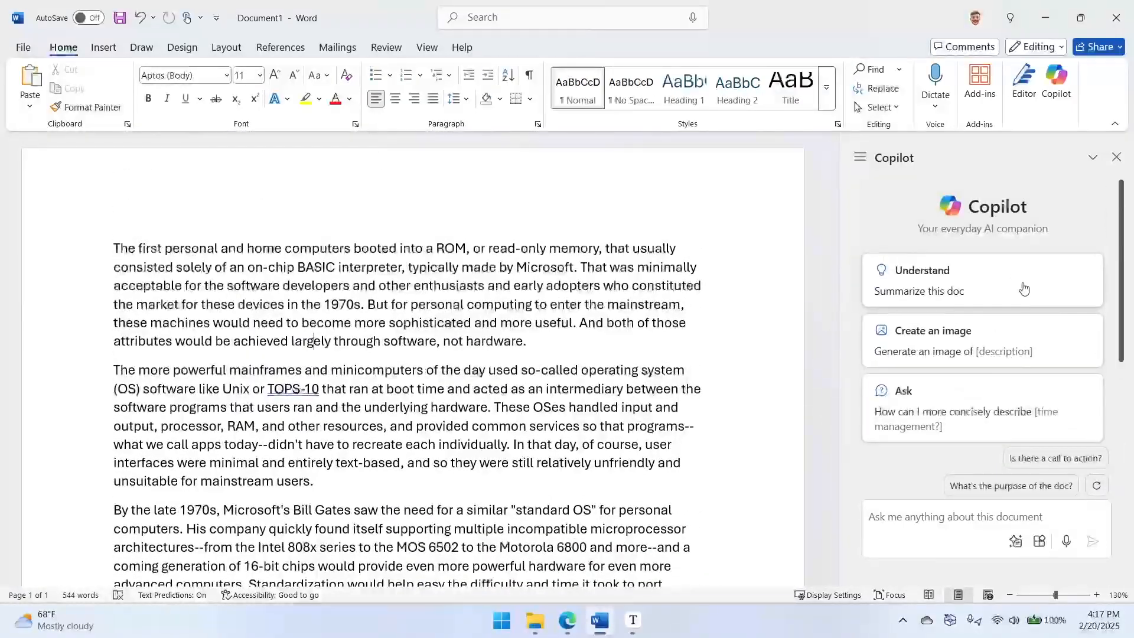
click(929, 296)
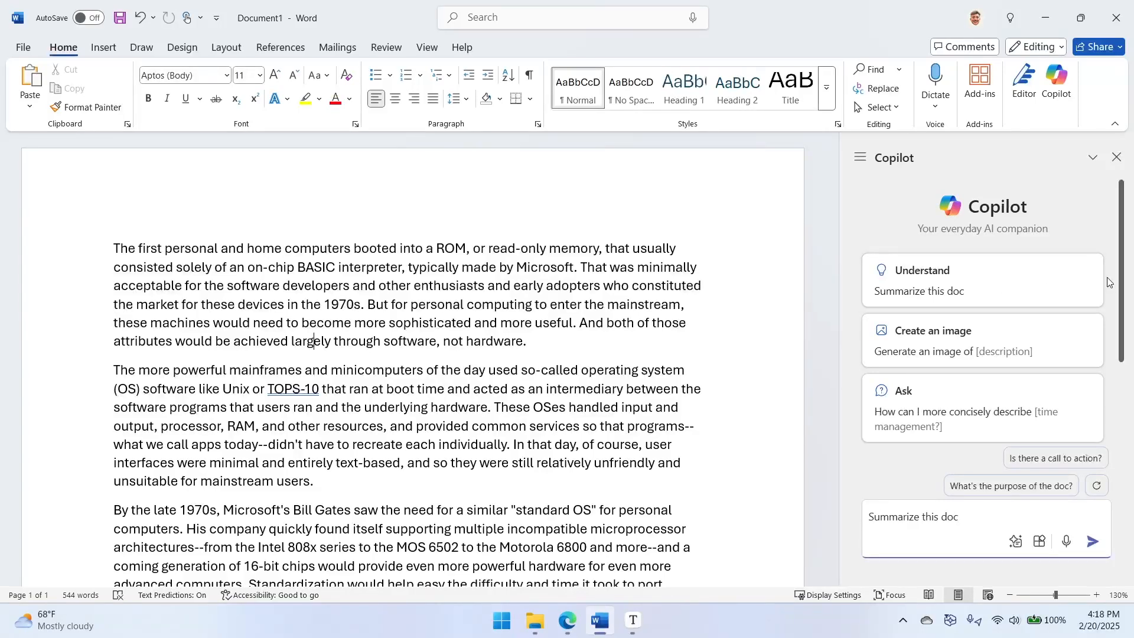
click(1093, 542)
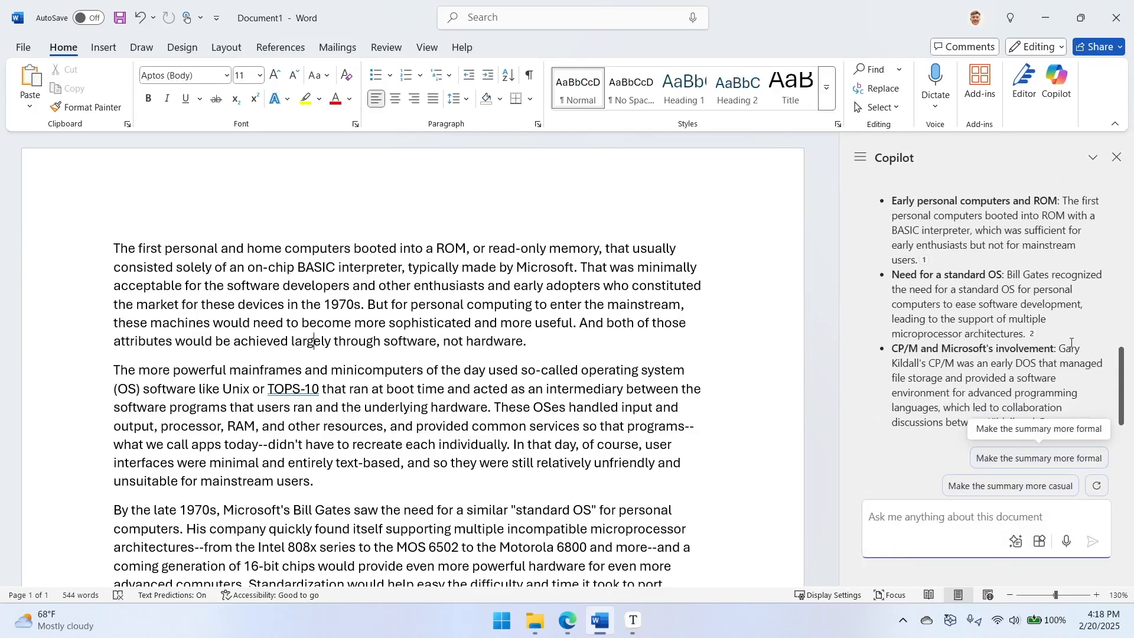
- Read through Copilot's summary of the article, including its introduction, bullet points and source citations
scroll(1036, 359, up, 3)
scroll(1036, 359, down, 2)
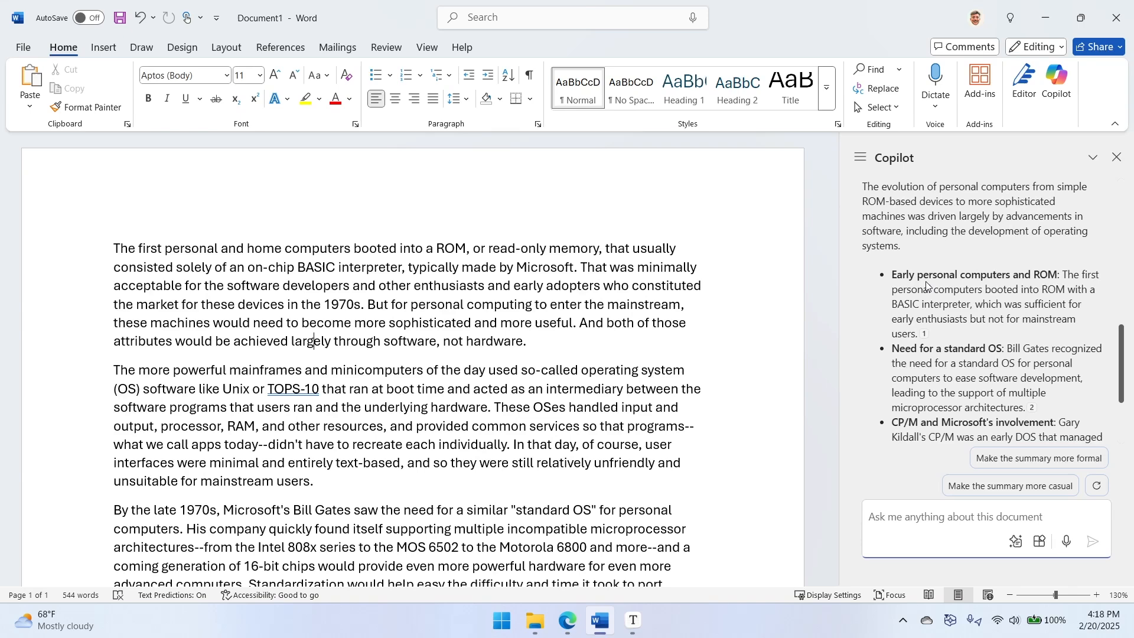
scroll(980, 264, down, 1)
scroll(930, 217, up, 2)
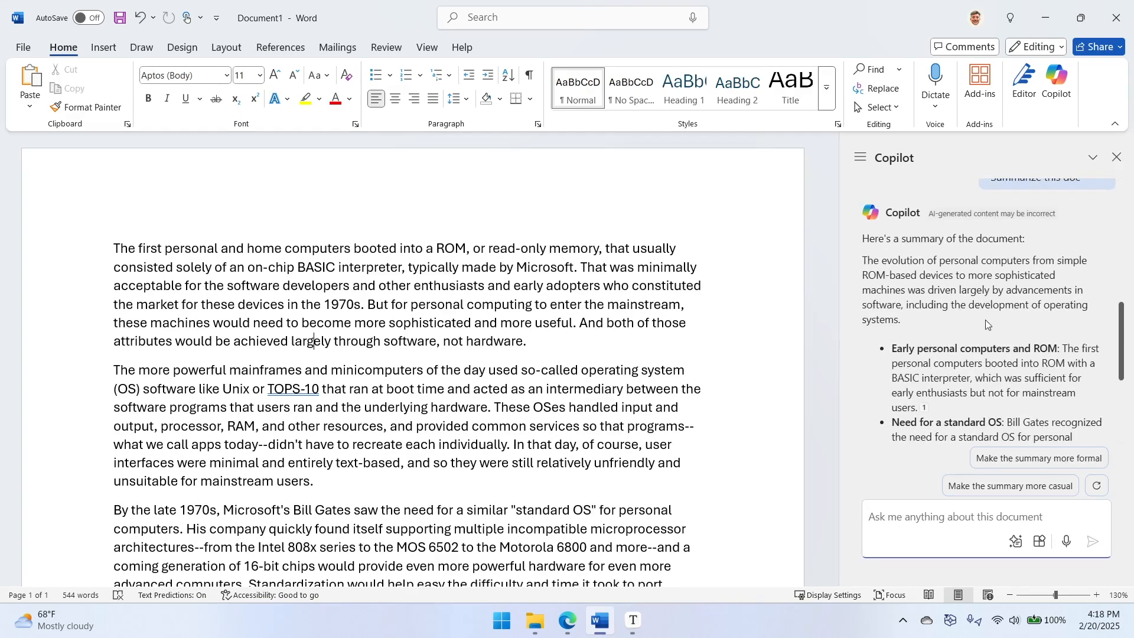
scroll(985, 322, down, 3)
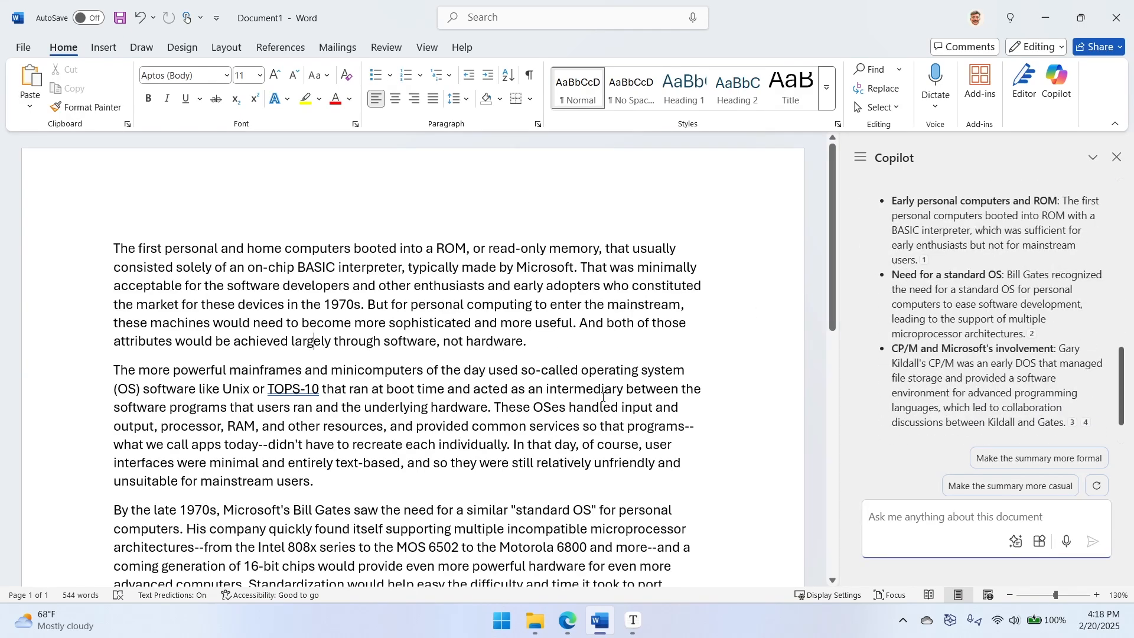
scroll(1037, 257, up, 1)
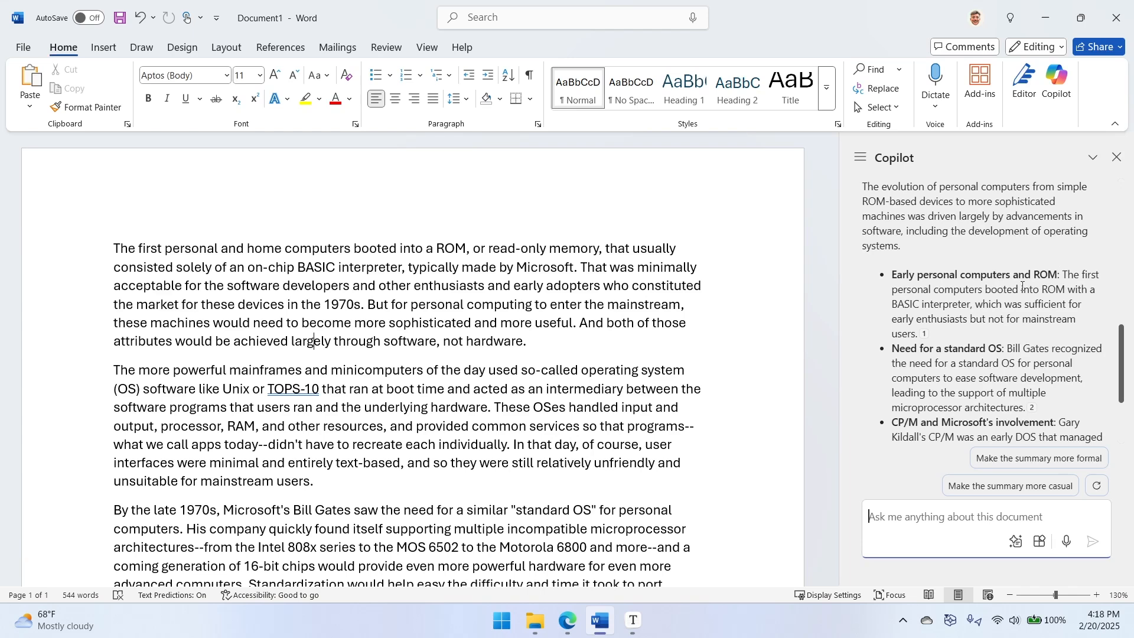
scroll(1026, 322, down, 2)
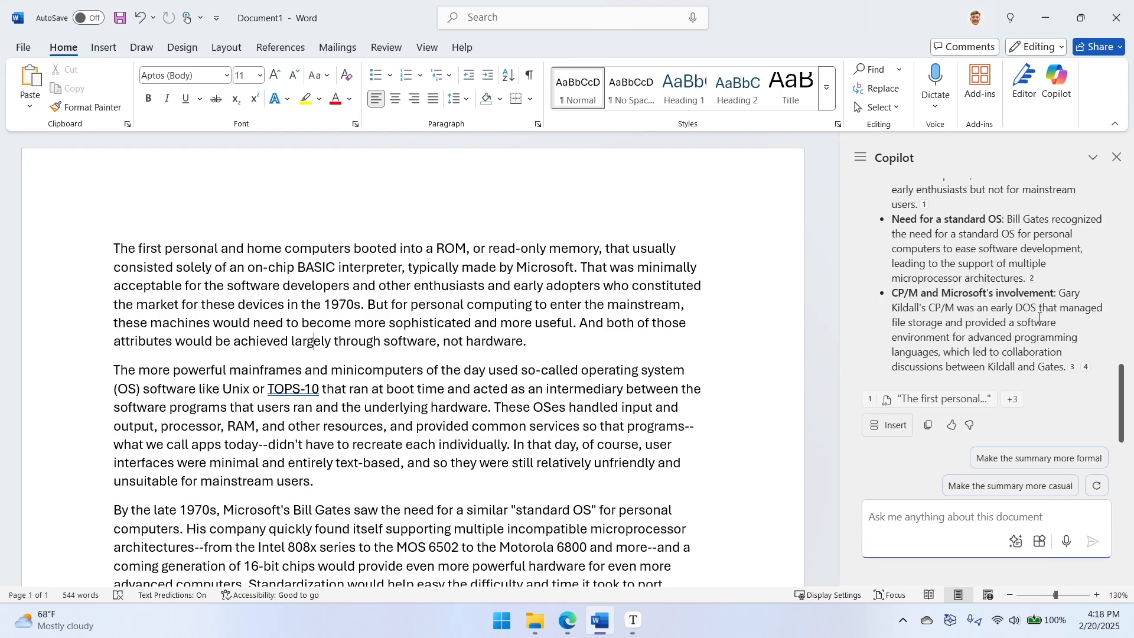
scroll(1050, 388, up, 2)
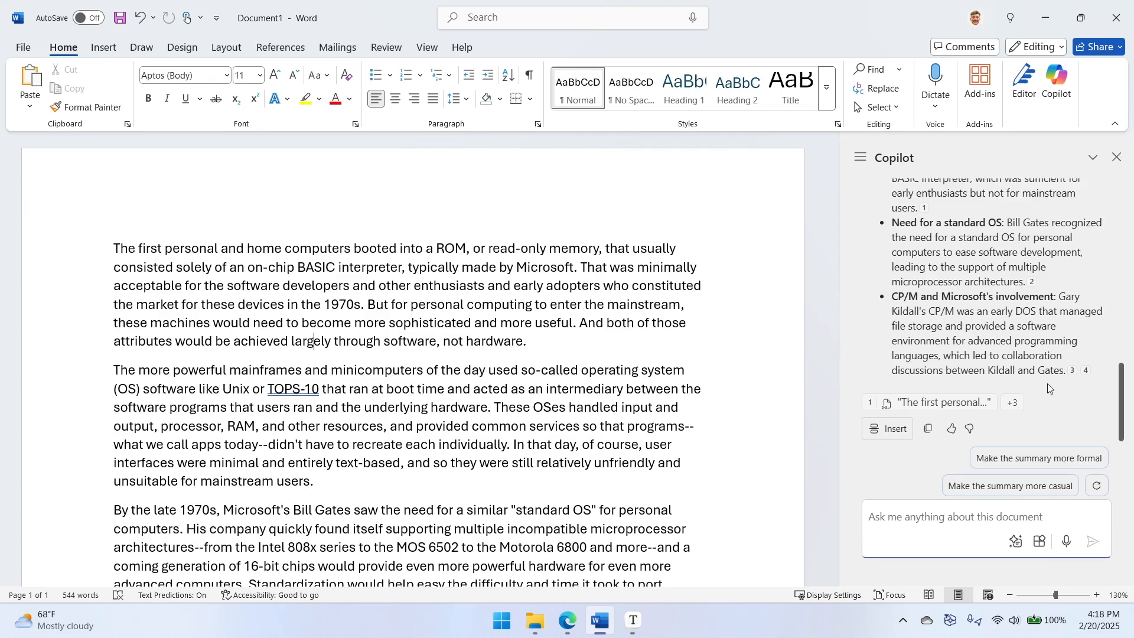
scroll(1023, 403, up, 4)
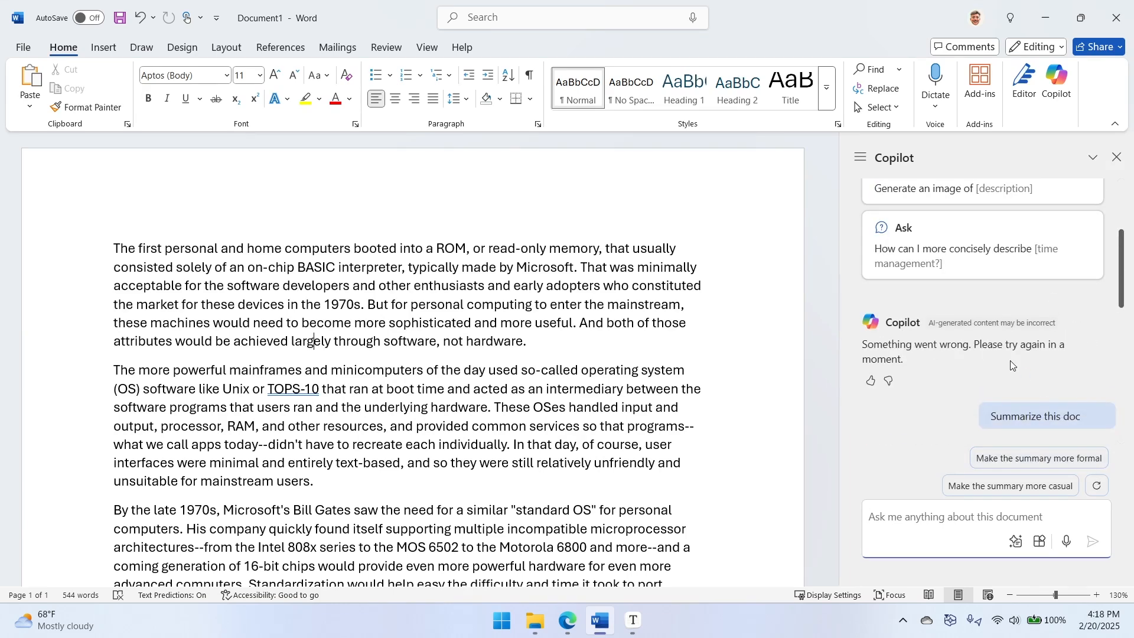
- Close the article document in Word without saving it
click(1117, 17)
click(620, 391)
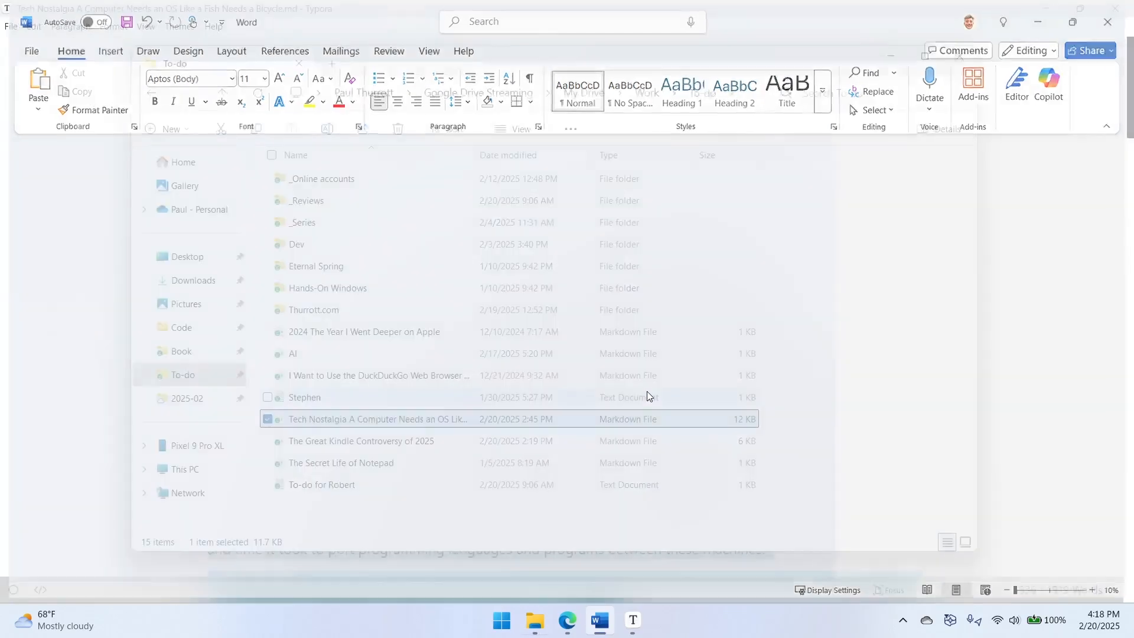
- Switch to Excel and open the recent workbook "Worldwide PC sales (millions)"
key(super)
click(533, 190)
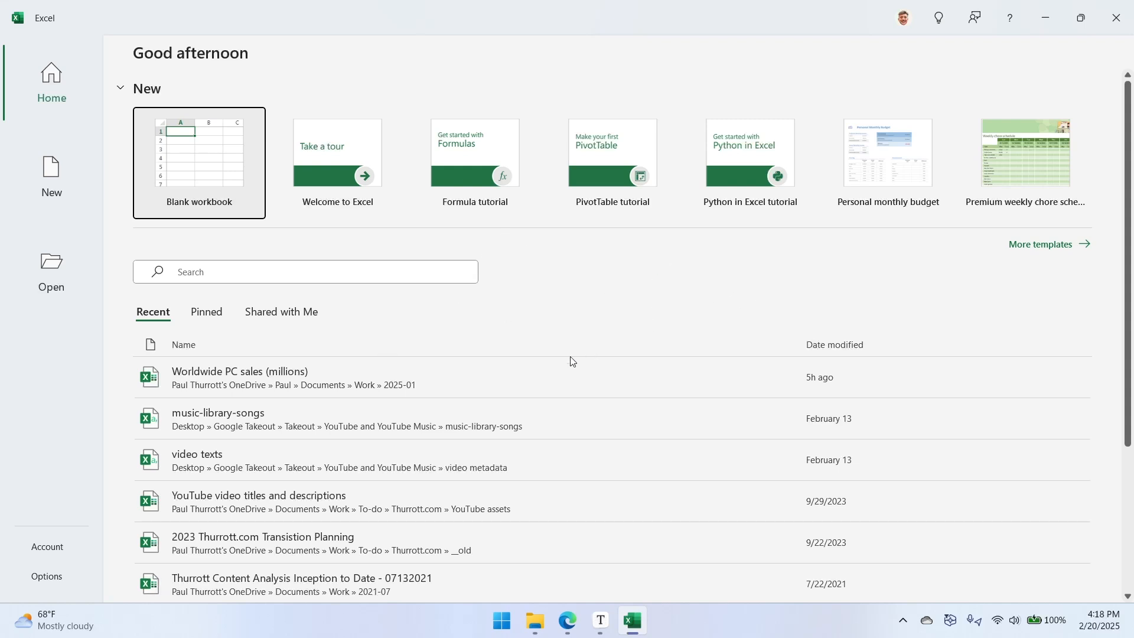
click(287, 385)
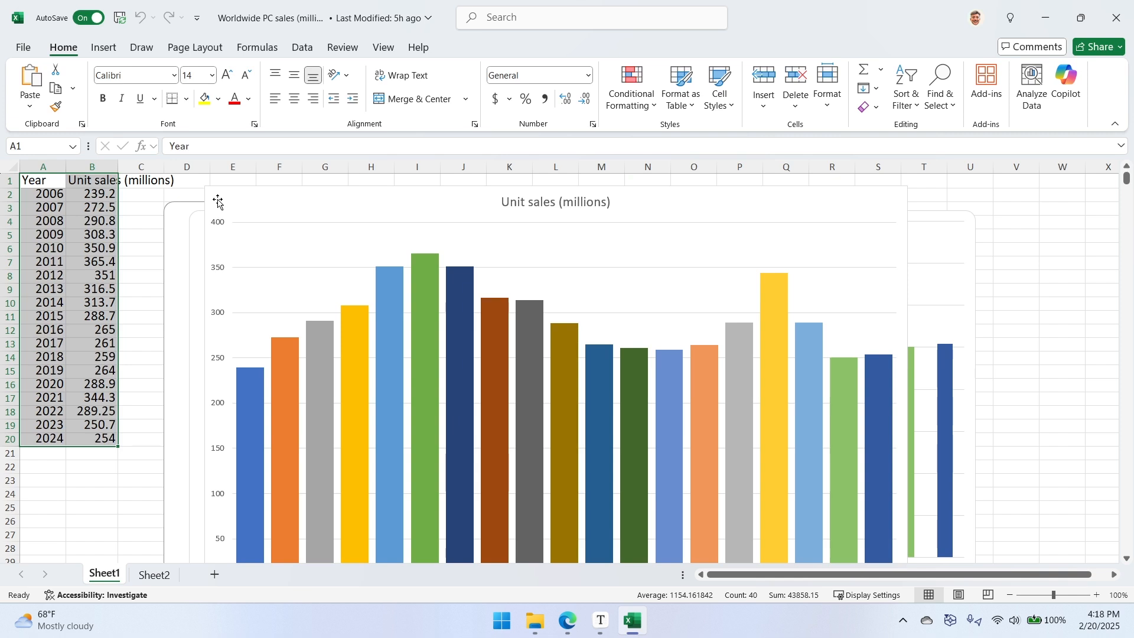
- Delete the frontmost chart titled "Unit sales (millions)" from Sheet1
click(411, 221)
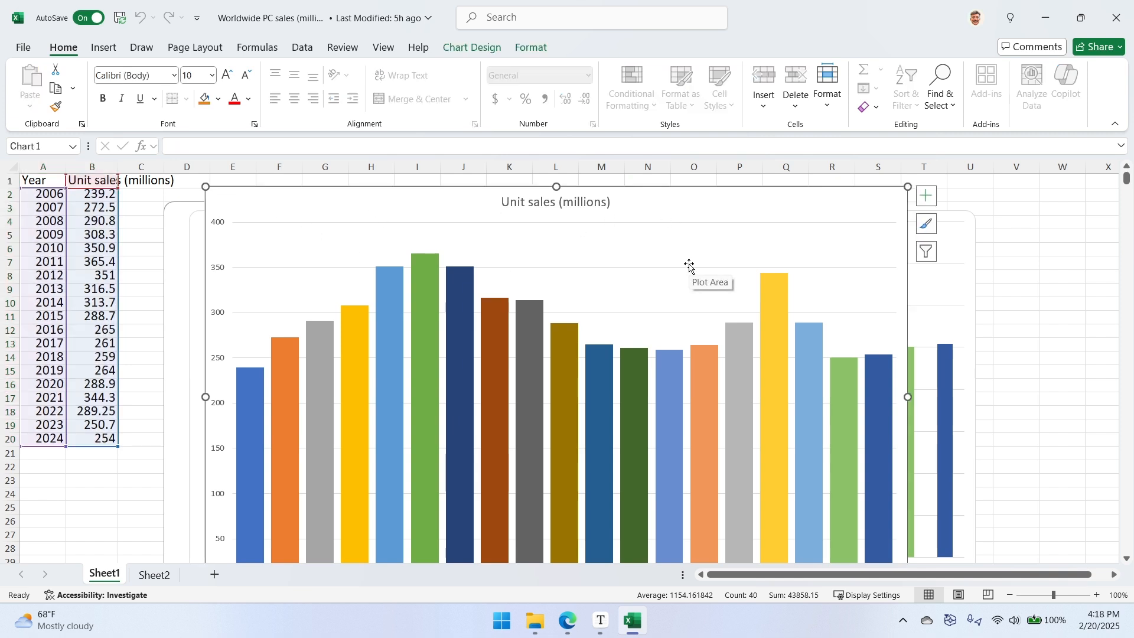
key(Escape)
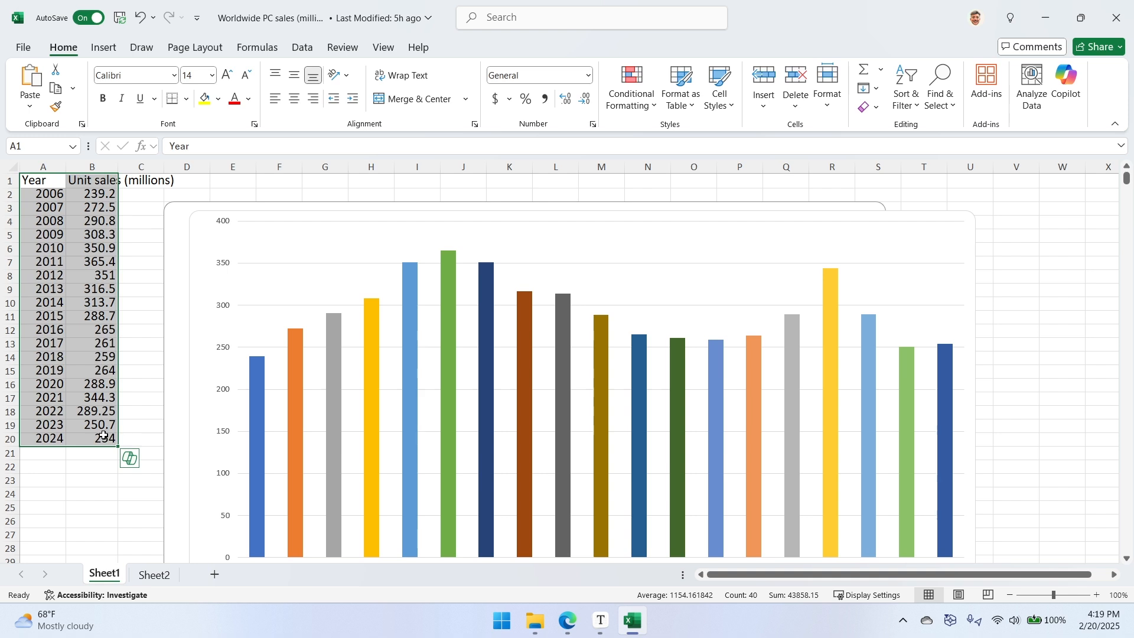
- Check the 2024 year and unit sales cells, and set the sheet's zoom to 90% to view the remaining charts
click(53, 439)
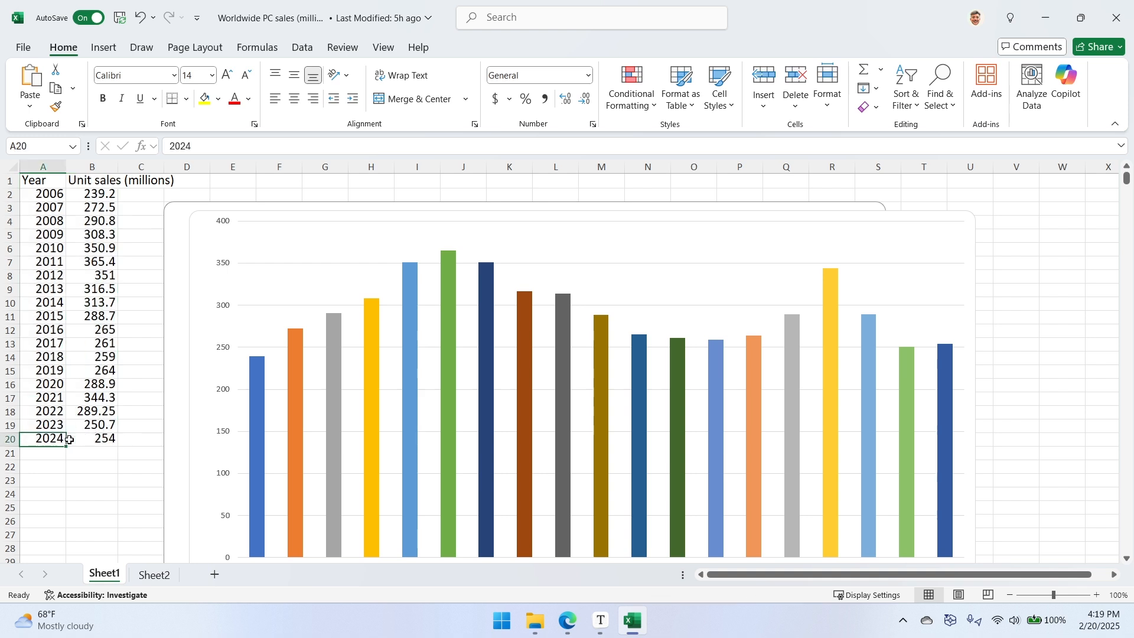
click(101, 441)
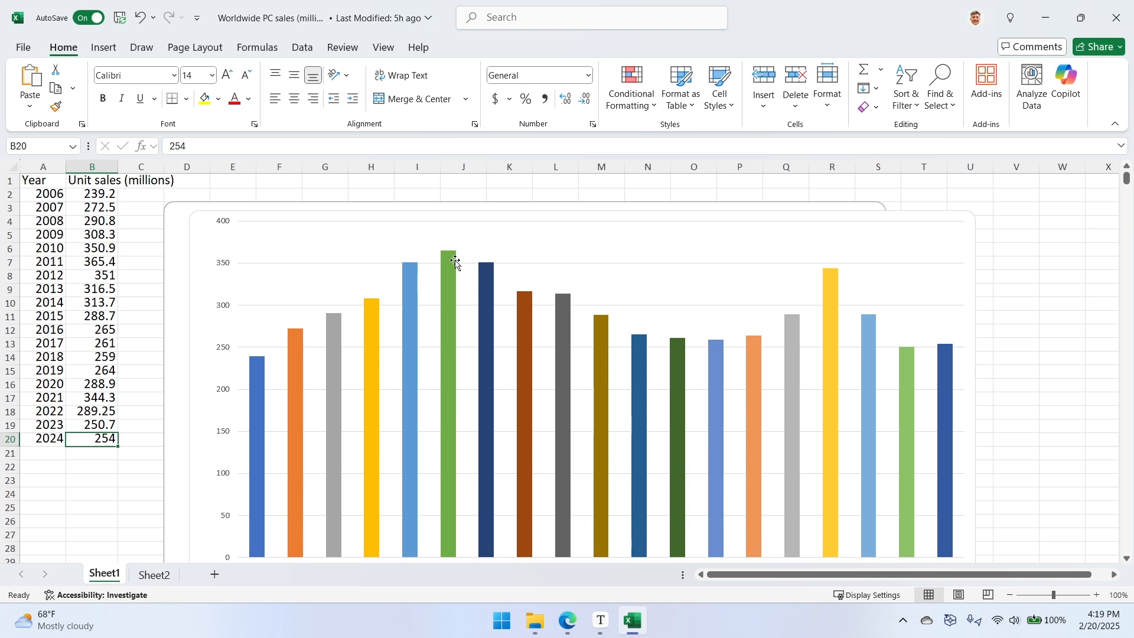
mouse_move(285, 324)
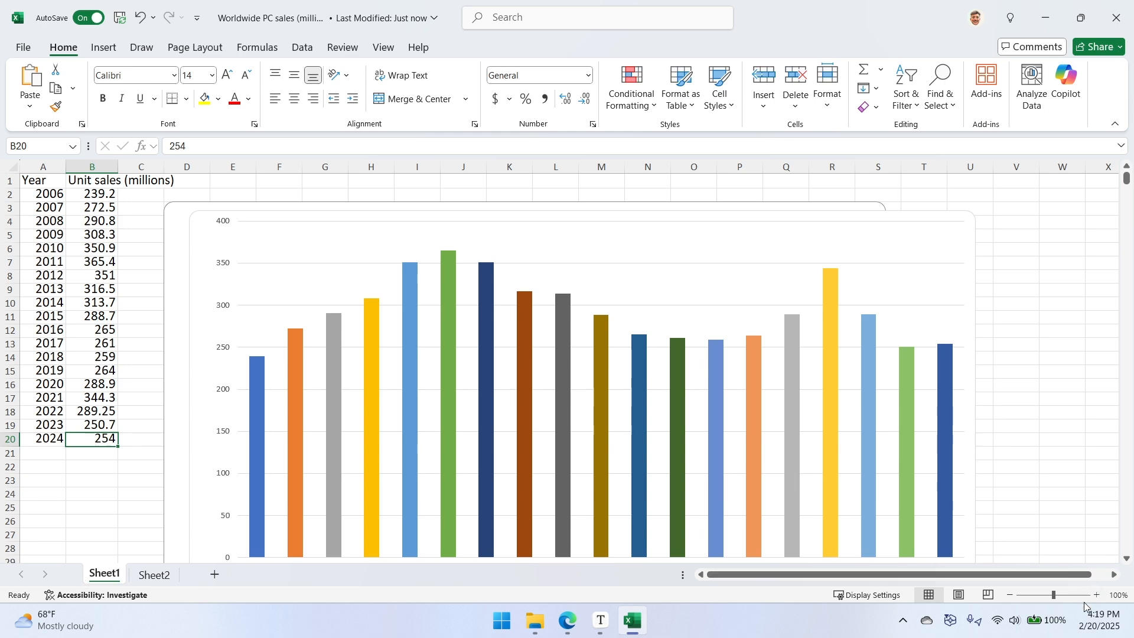
click(1011, 595)
click(1011, 595)
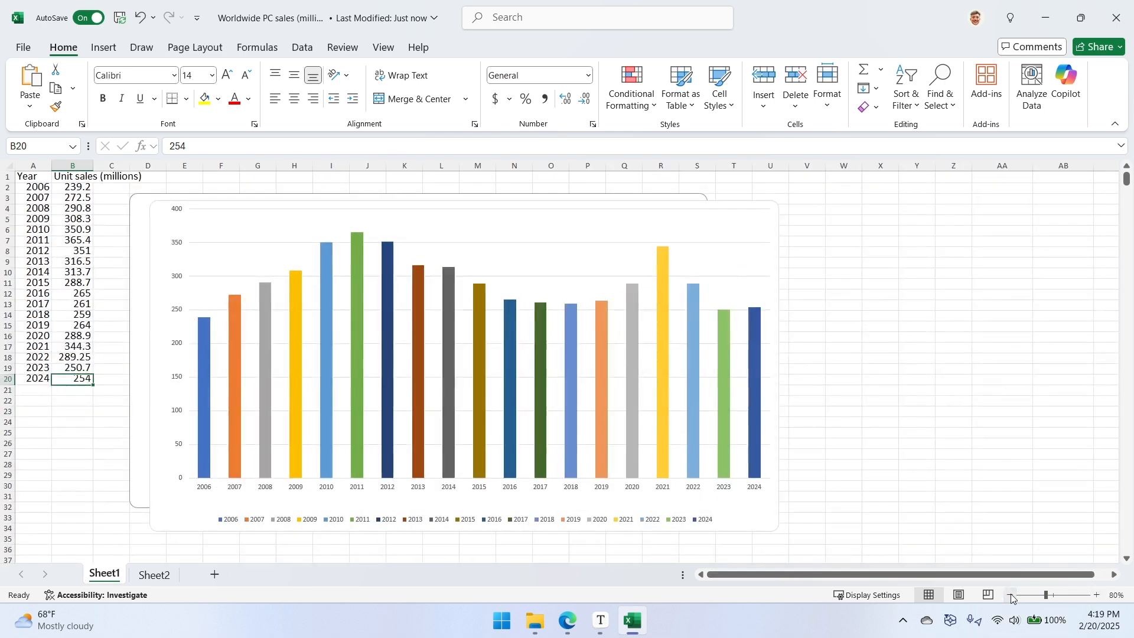
click(1098, 595)
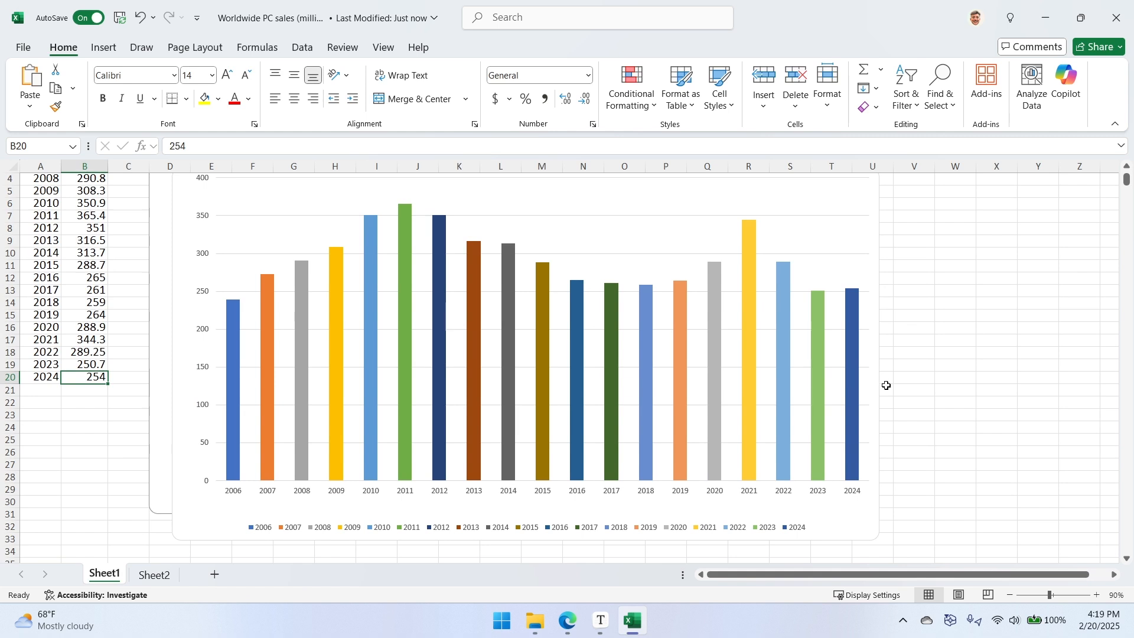
- Delete the multicolored yearly chart and reposition the bold-titled "Worldwide PC sales (millions)" chart with its left edge in column E
click(161, 290)
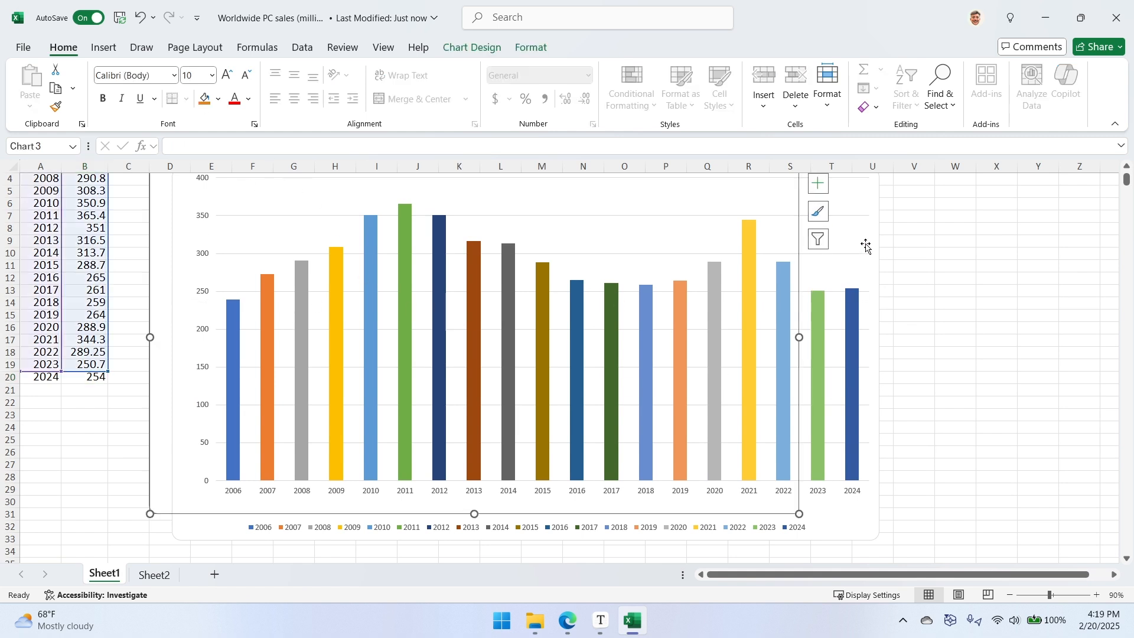
scroll(719, 260, up, 1)
drag(157, 208, 133, 242)
click(212, 245)
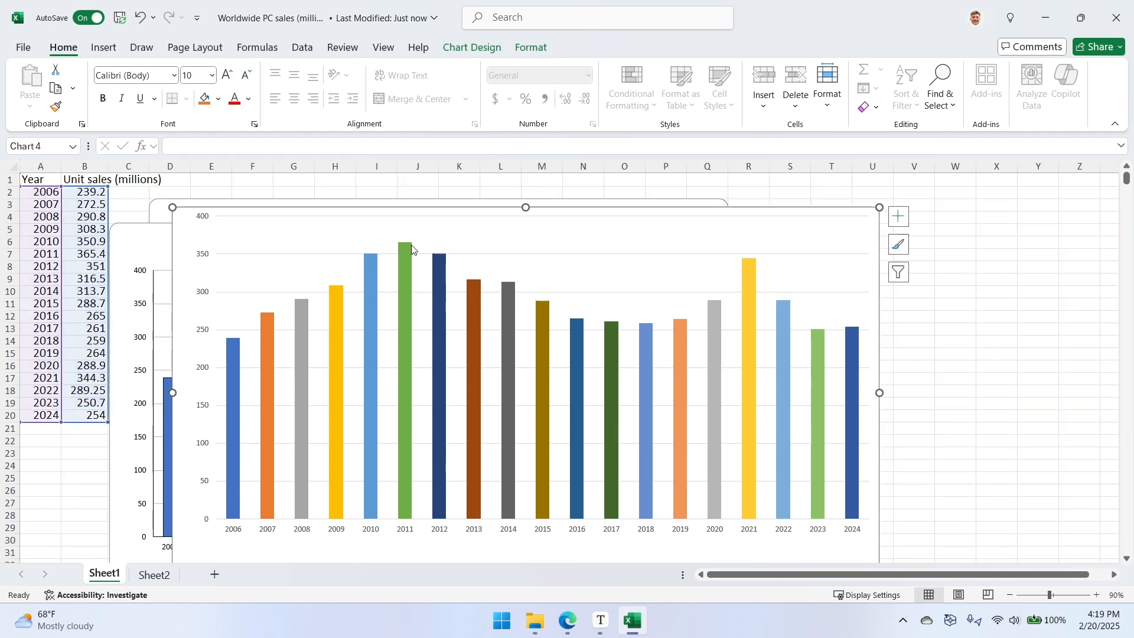
key(Delete)
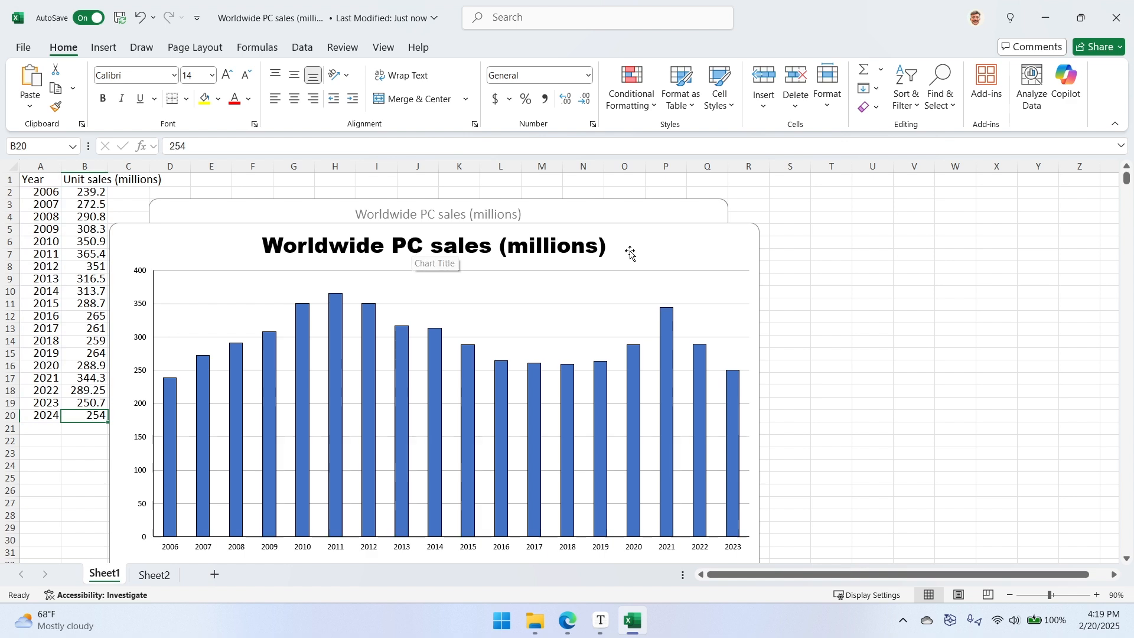
drag(632, 248, 739, 230)
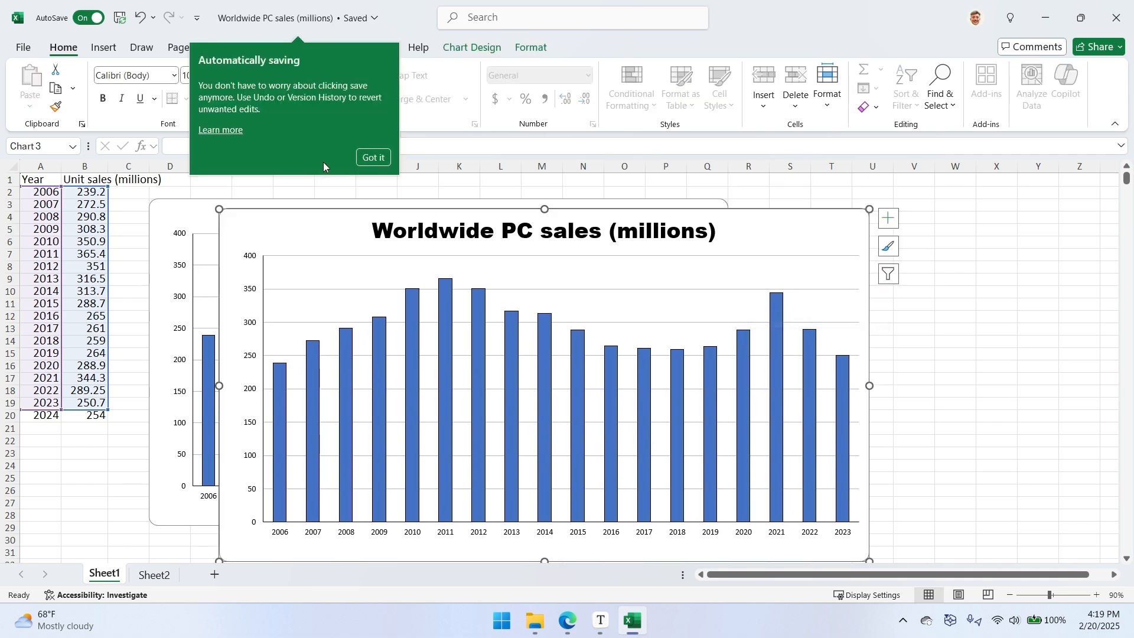
click(372, 158)
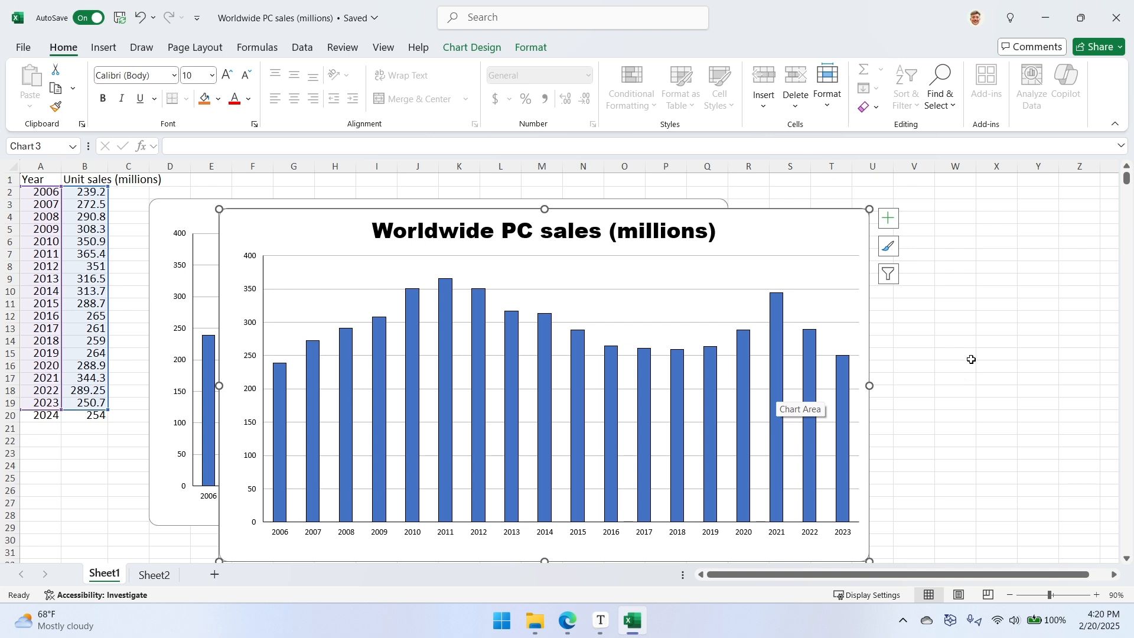
- Select the year and unit sales data in A1:B20, including the headers
click(97, 419)
mouse_move(85, 419)
mouse_down()
mouse_move(42, 341)
mouse_move(38, 181)
mouse_move(85, 415)
mouse_up()
click(38, 181)
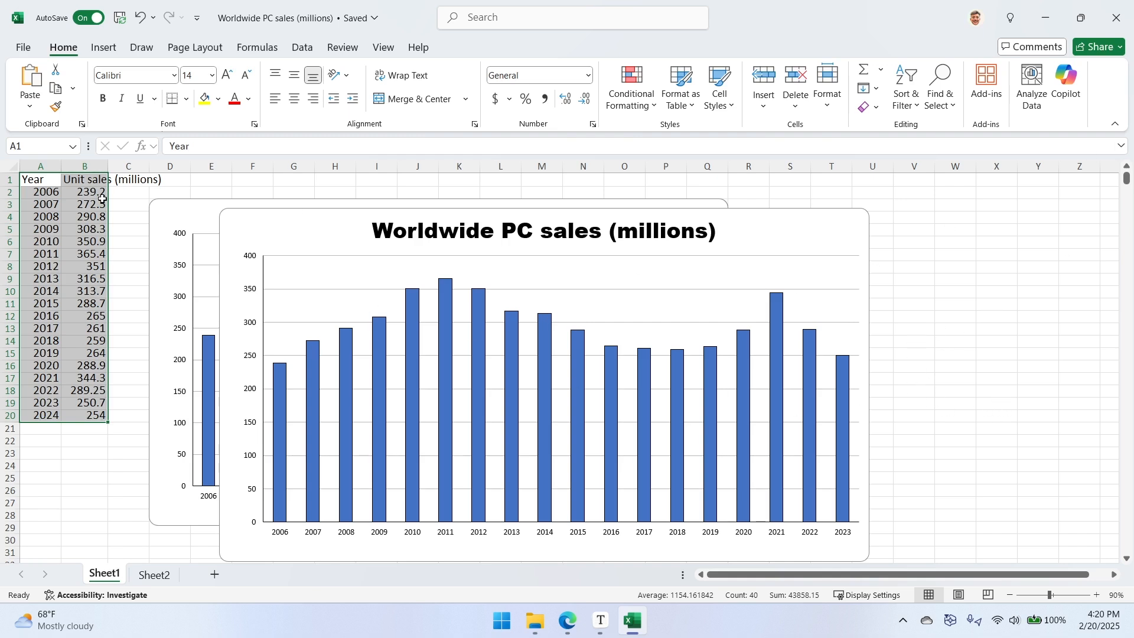
- Insert a clustered column chart from the selected year and unit sales data with Quick Analysis
click(1067, 83)
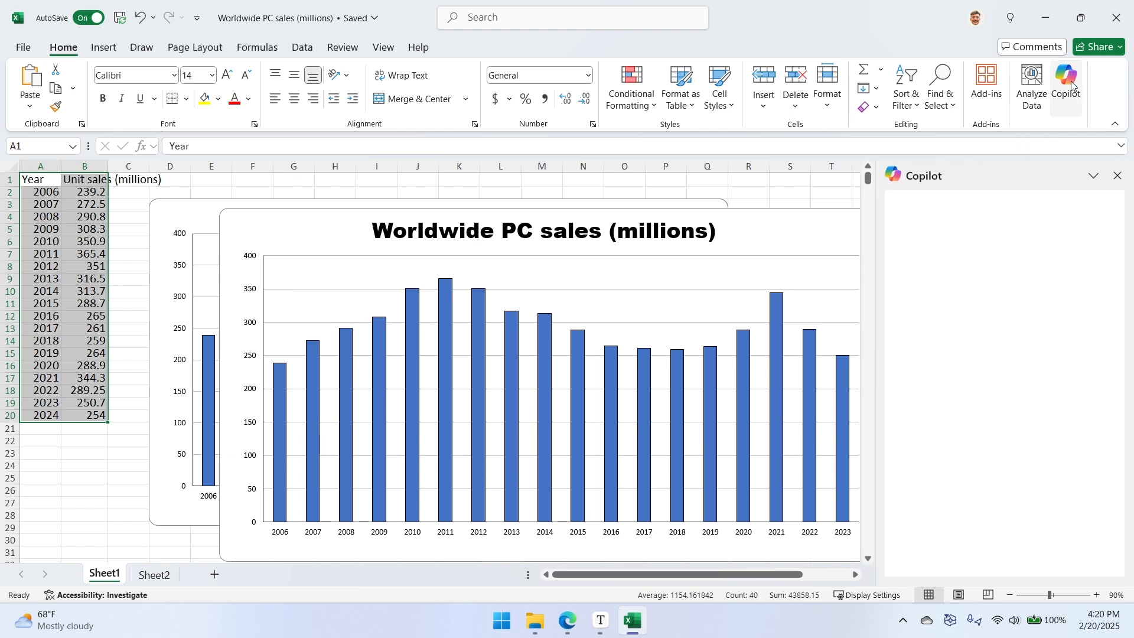
click(1115, 177)
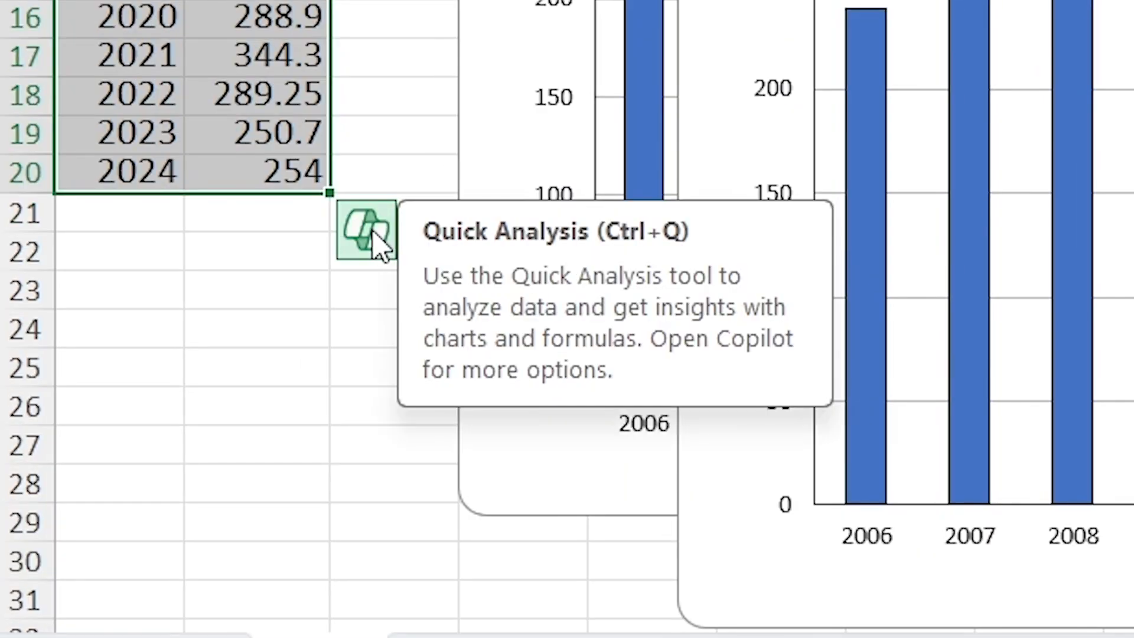
click(376, 243)
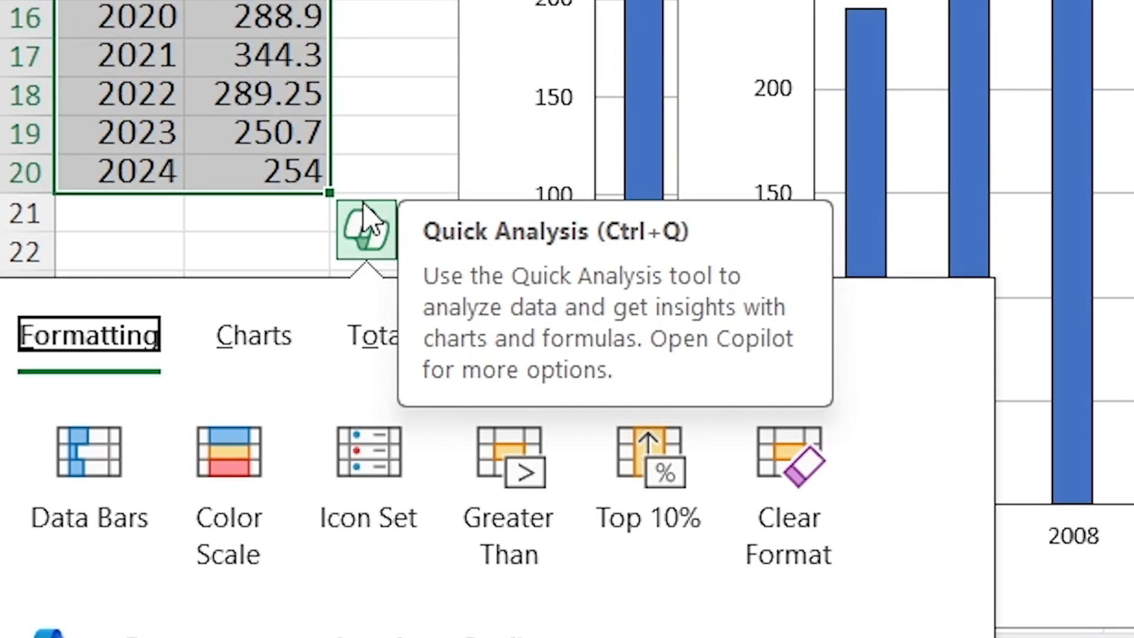
click(252, 299)
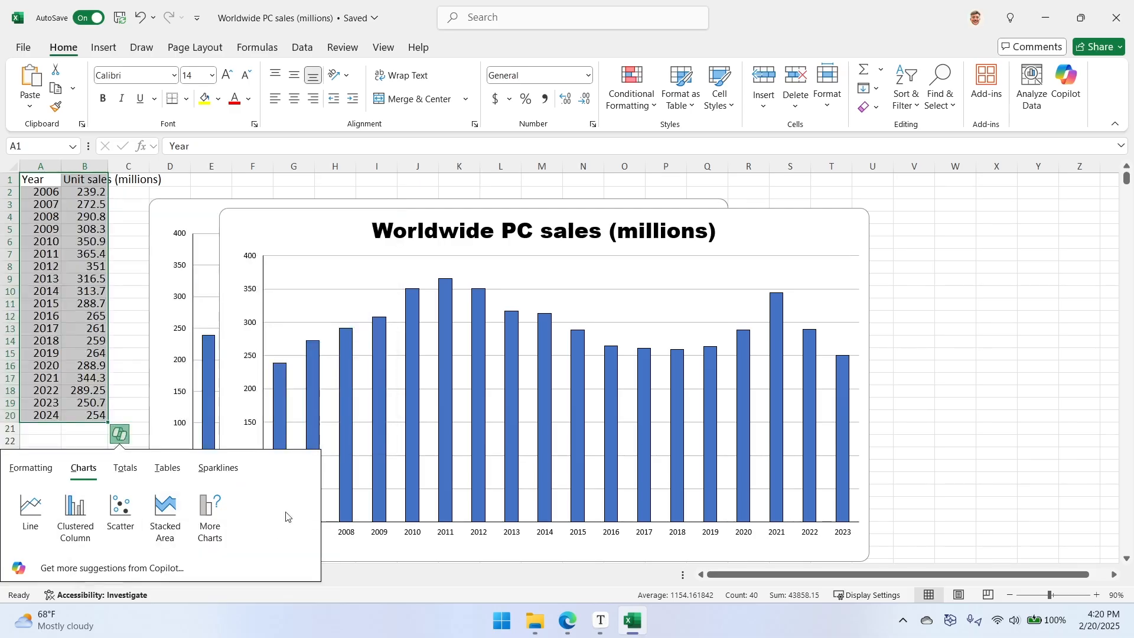
click(75, 507)
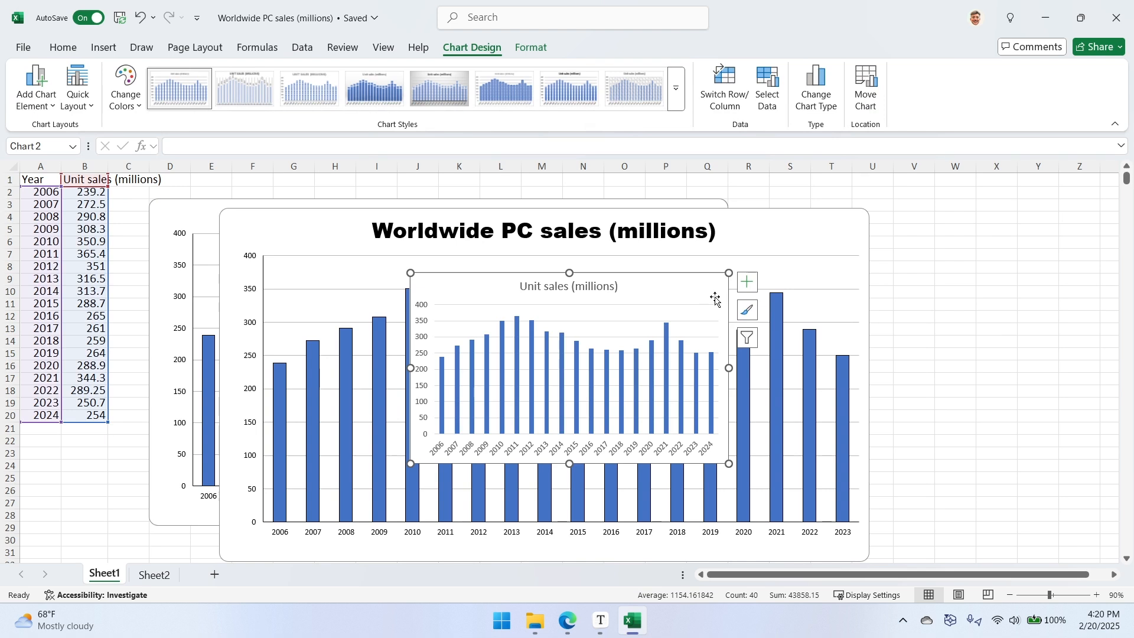
- Reposition and enlarge the new chart to span columns D to U over the older charts, and set the sheet zoom to 80%
drag(461, 310, 407, 257)
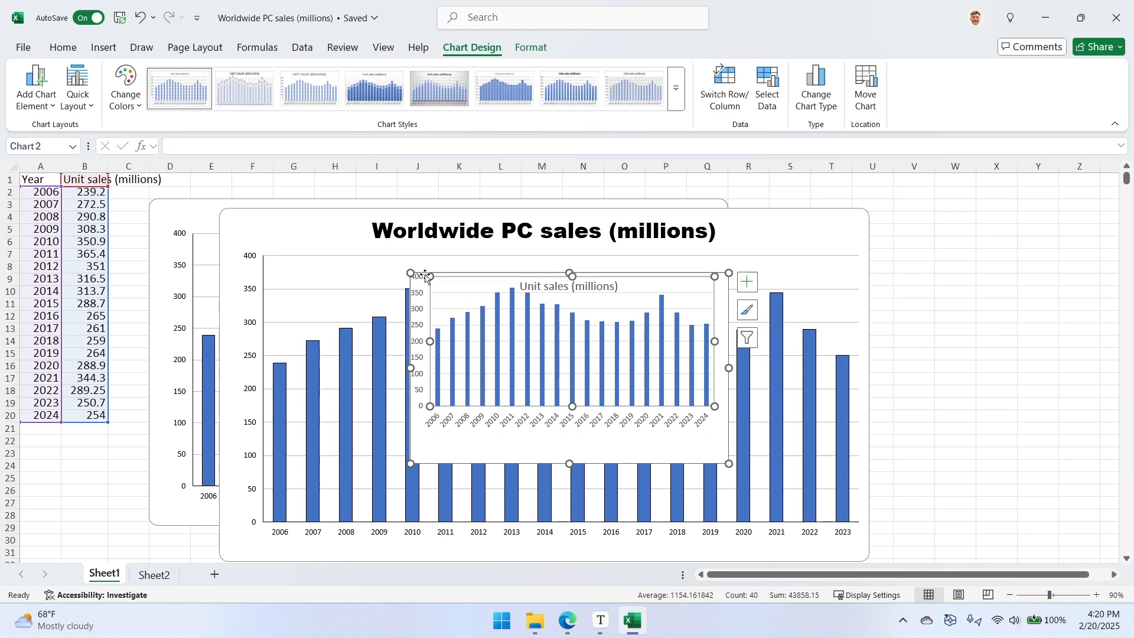
drag(558, 298, 563, 327)
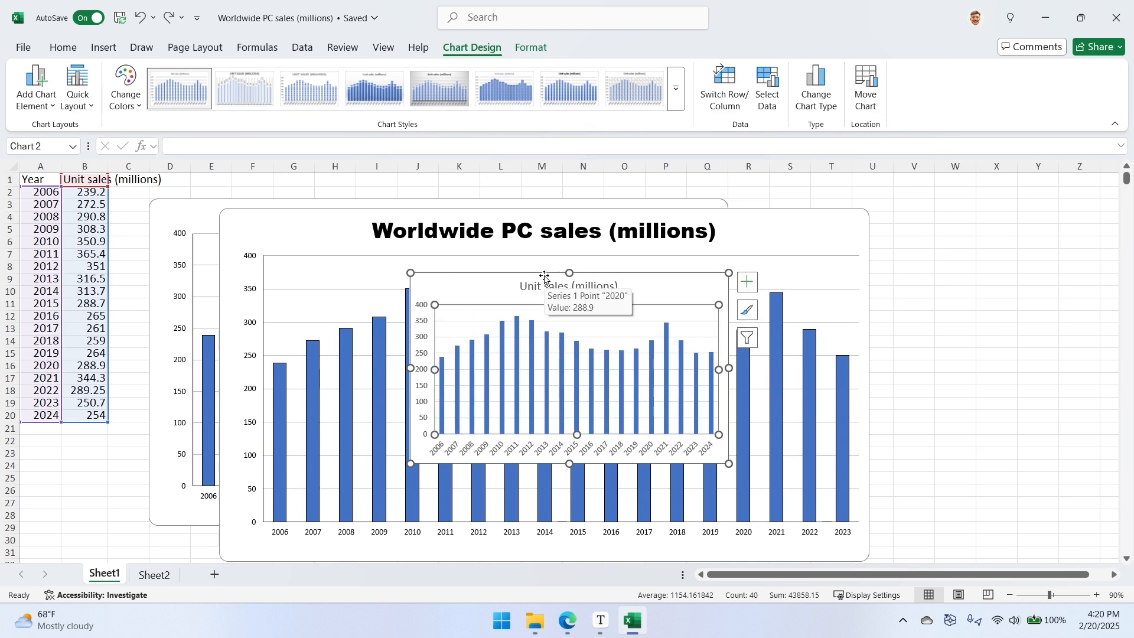
drag(553, 276, 310, 182)
drag(480, 371, 869, 536)
scroll(853, 347, up, 1)
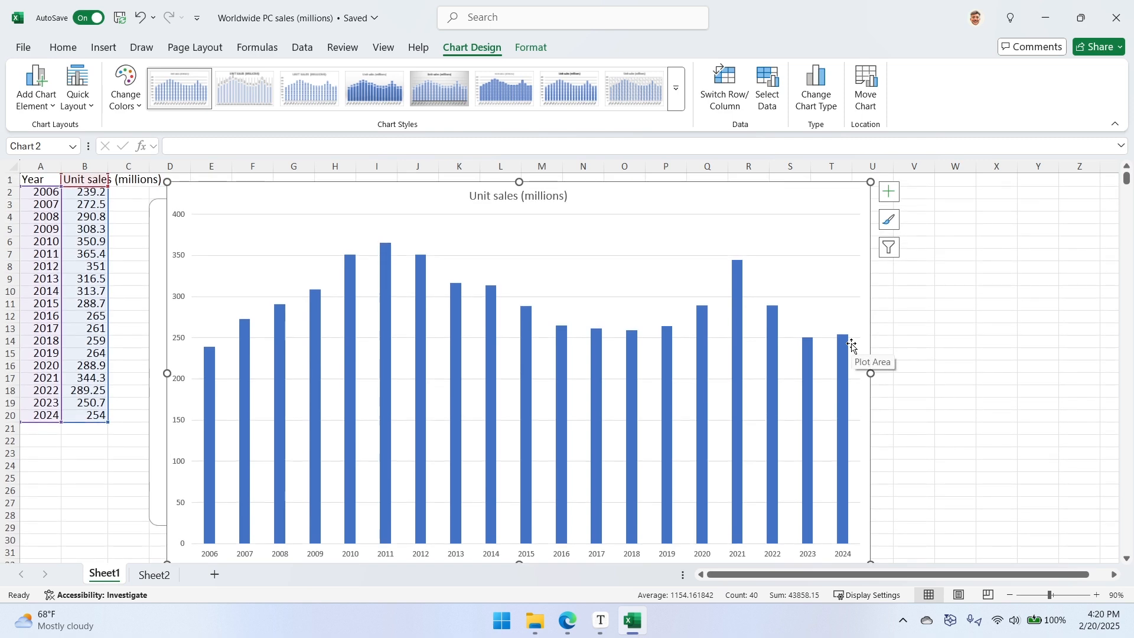
click(1011, 596)
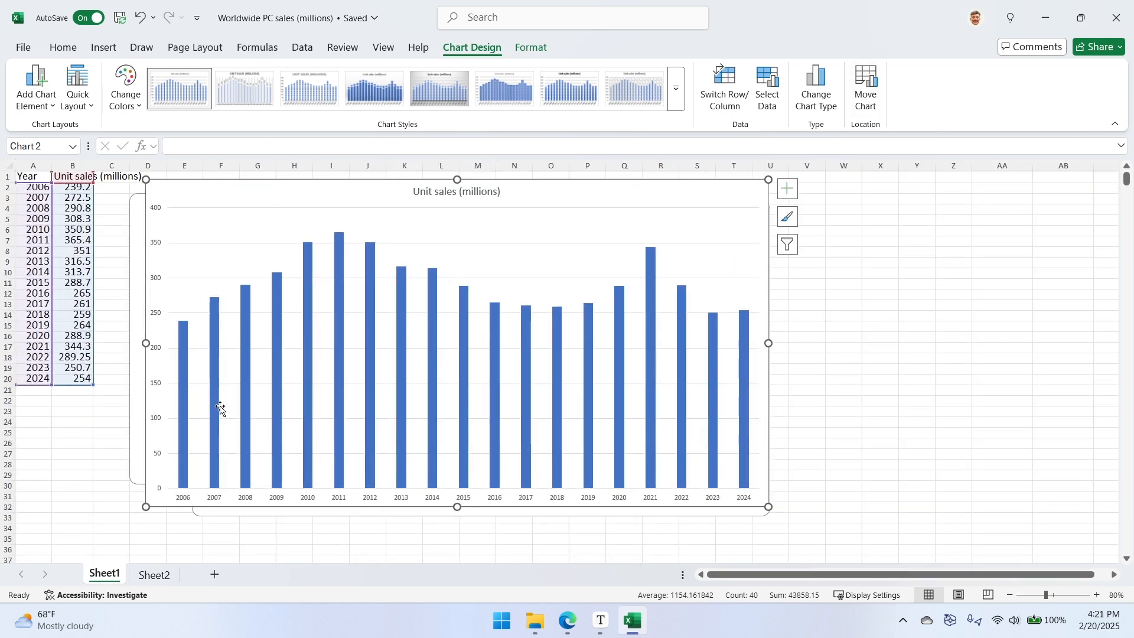
- Deselect the chart by selecting empty cell A25, and open Copilot for the worksheet
click(73, 525)
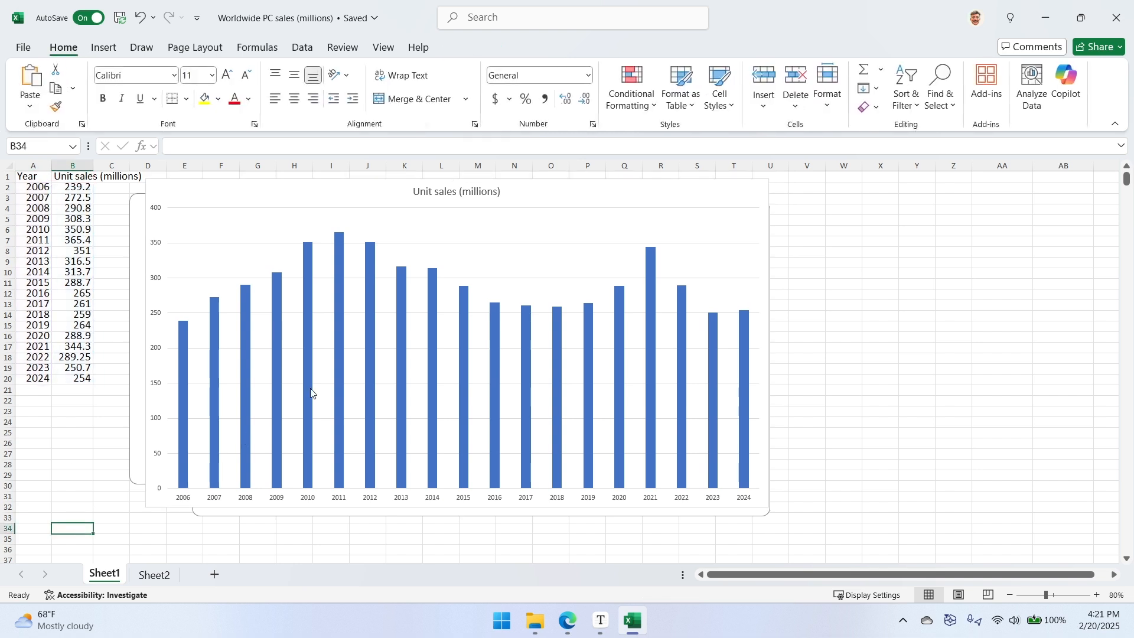
click(658, 240)
click(659, 240)
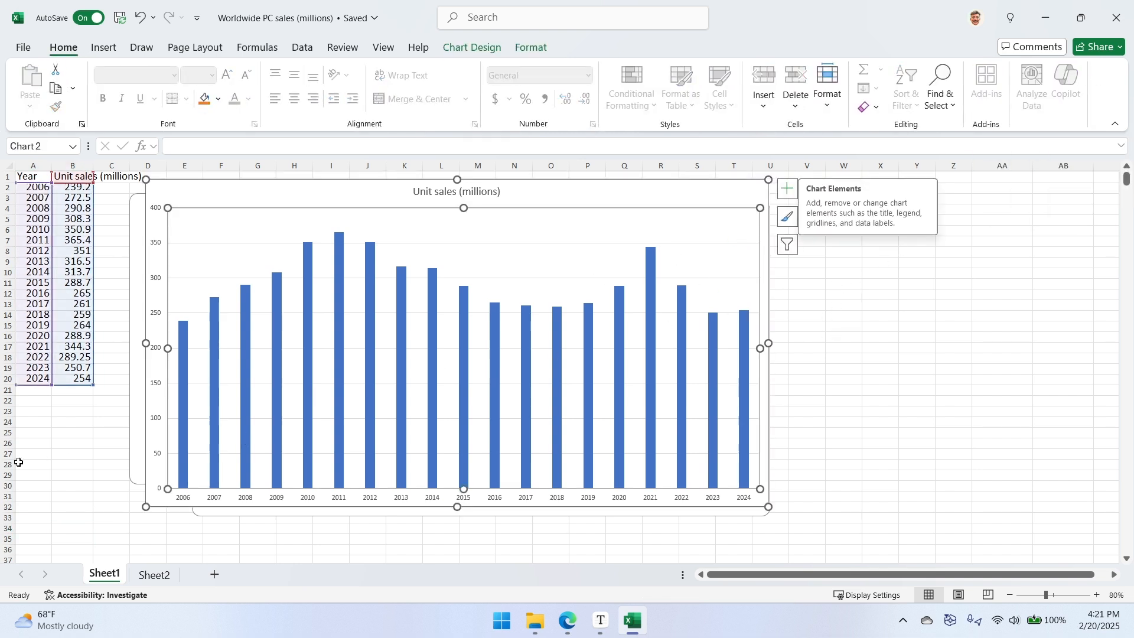
click(33, 433)
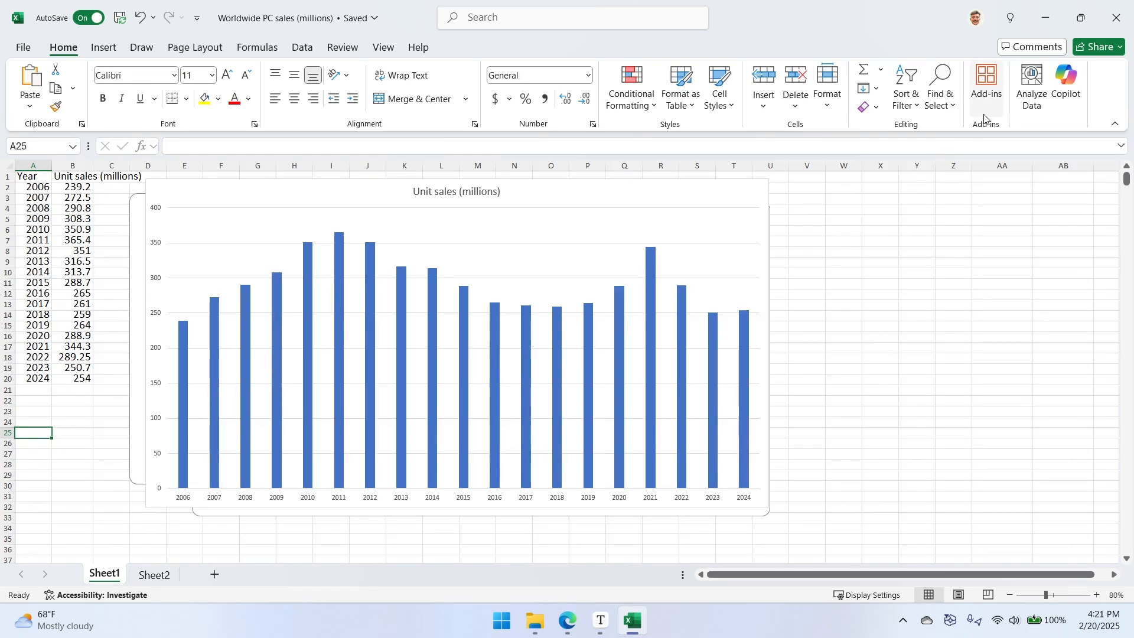
click(1067, 83)
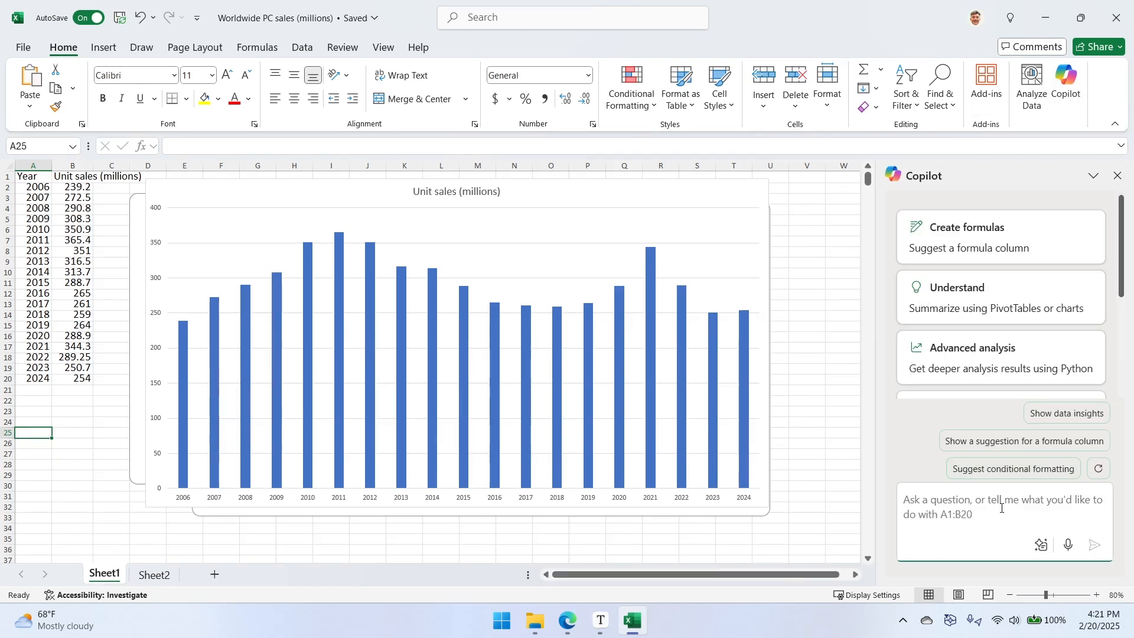
- Ask Copilot: "Change this chart so that each column is a different color and so that each column is wider"
text(Change this)
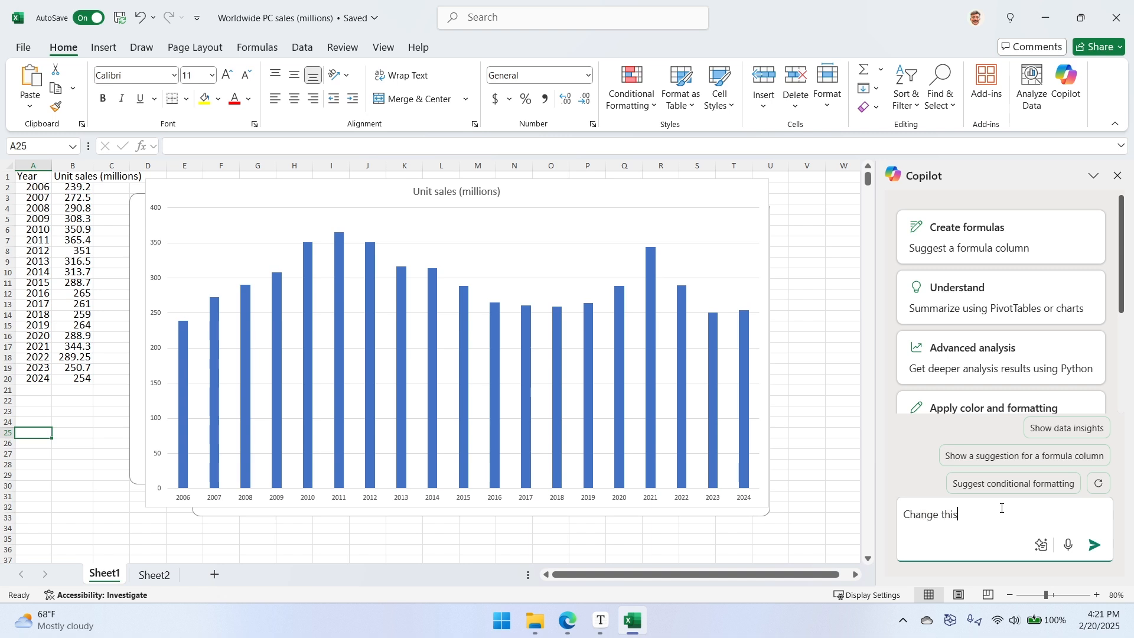
text( shart so that each column is a different)
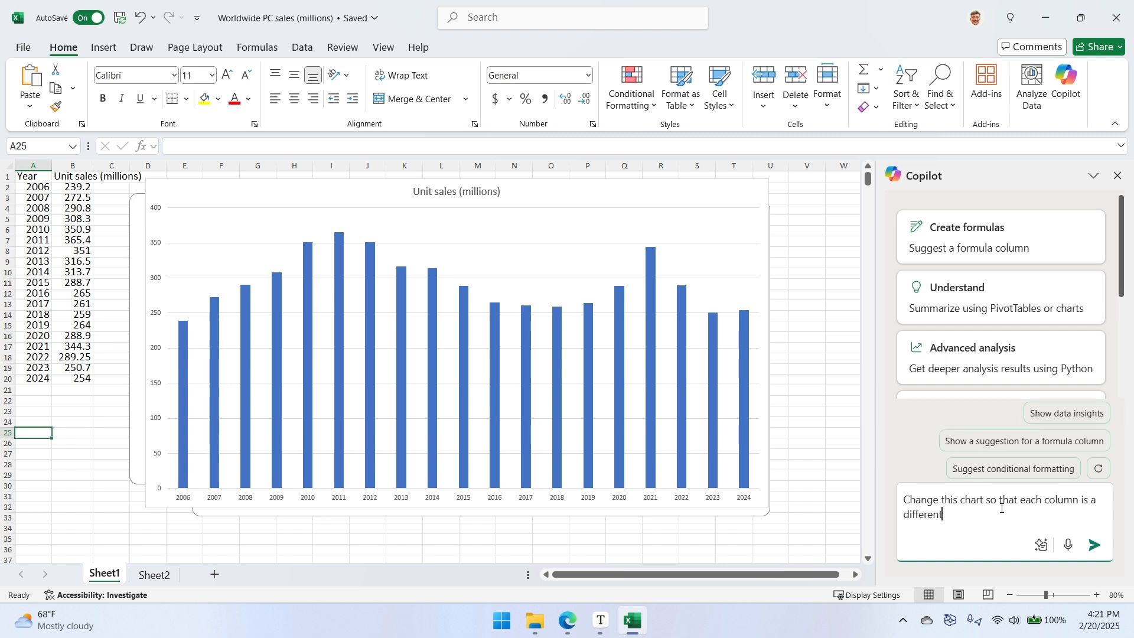
text( color and so that t)
key(BackSpace)
text(each)
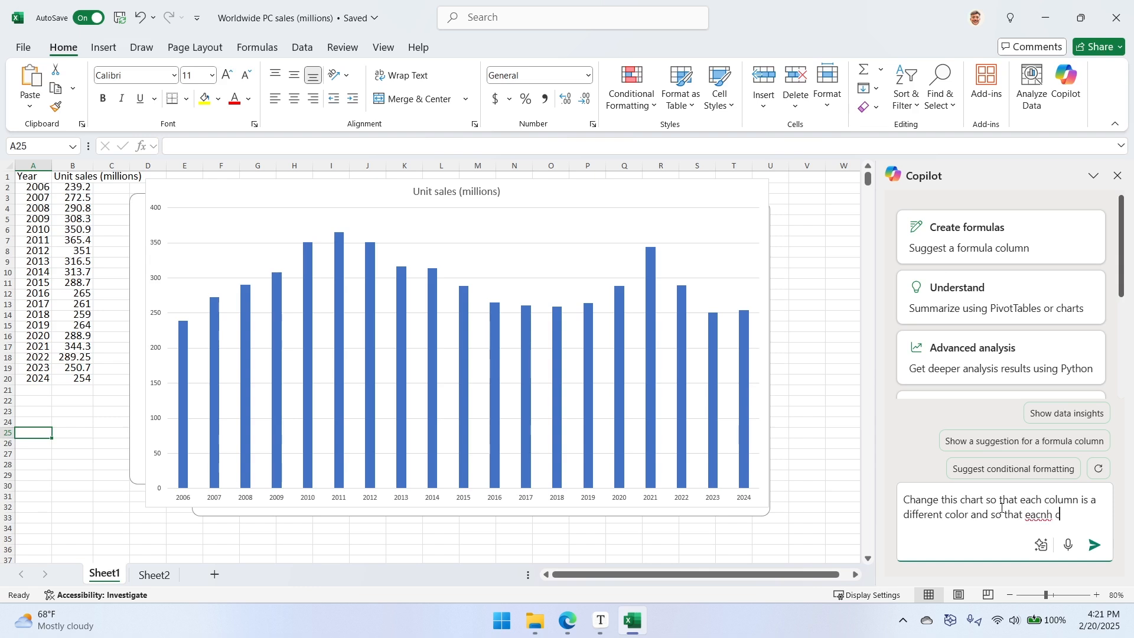
key(BackSpace)
key(BackSpace)
key(BackSpace)
key(BackSpace)
text(h column is wider)
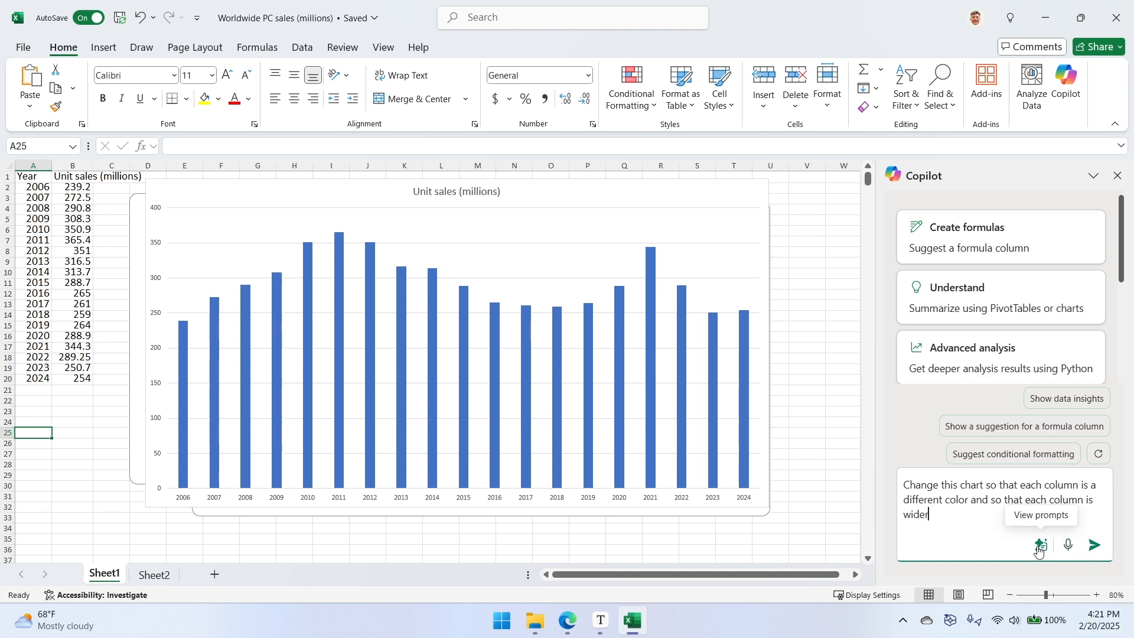
click(1095, 545)
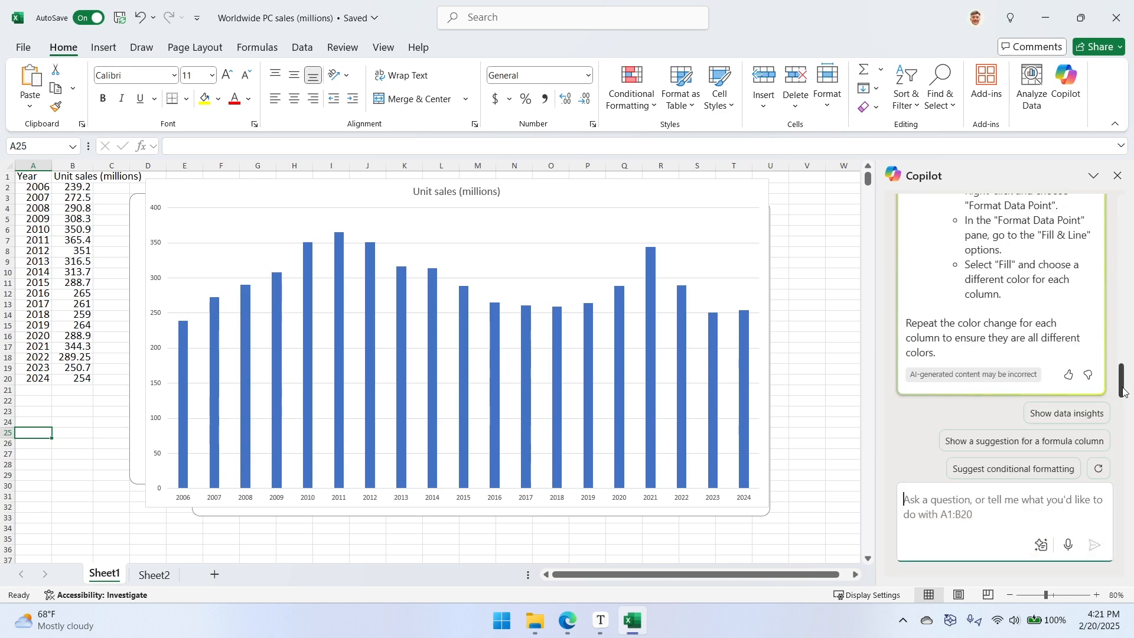
- Read Copilot's instructions for widening and recoloring the columns, with the "Unit sales (millions)" chart selected
drag(1124, 384, 1125, 338)
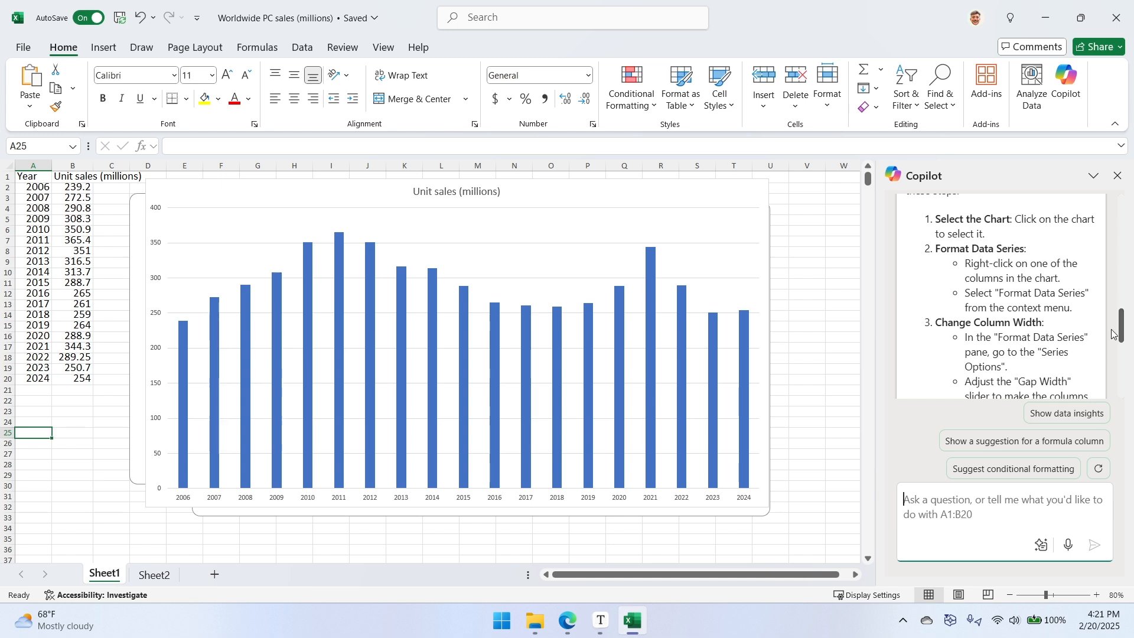
scroll(1122, 335, down, 2)
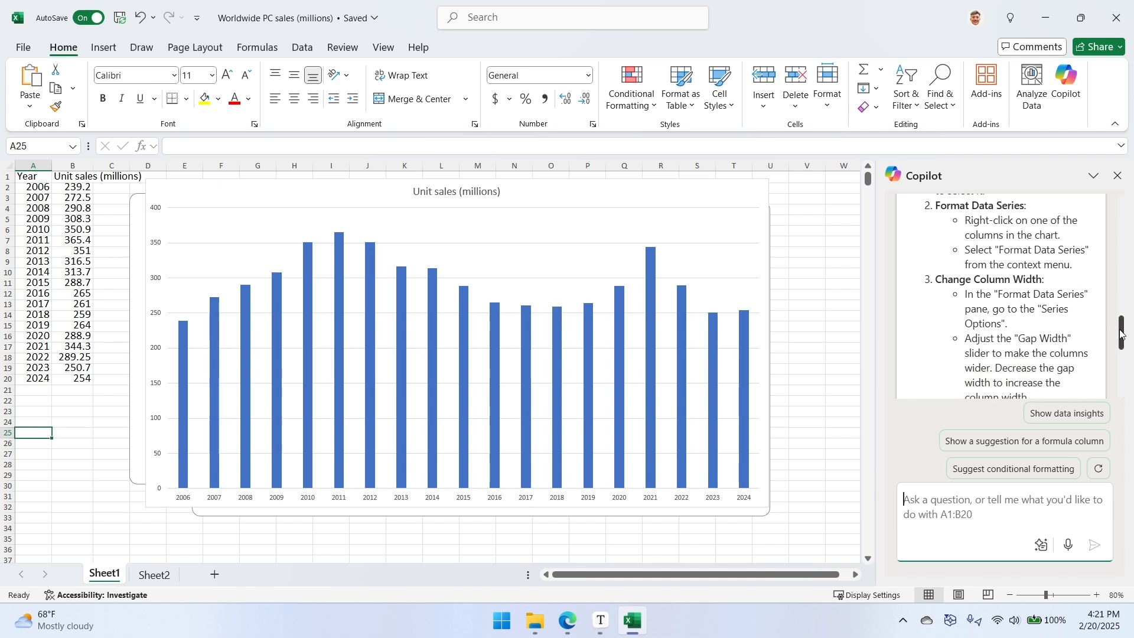
scroll(1122, 334, up, 3)
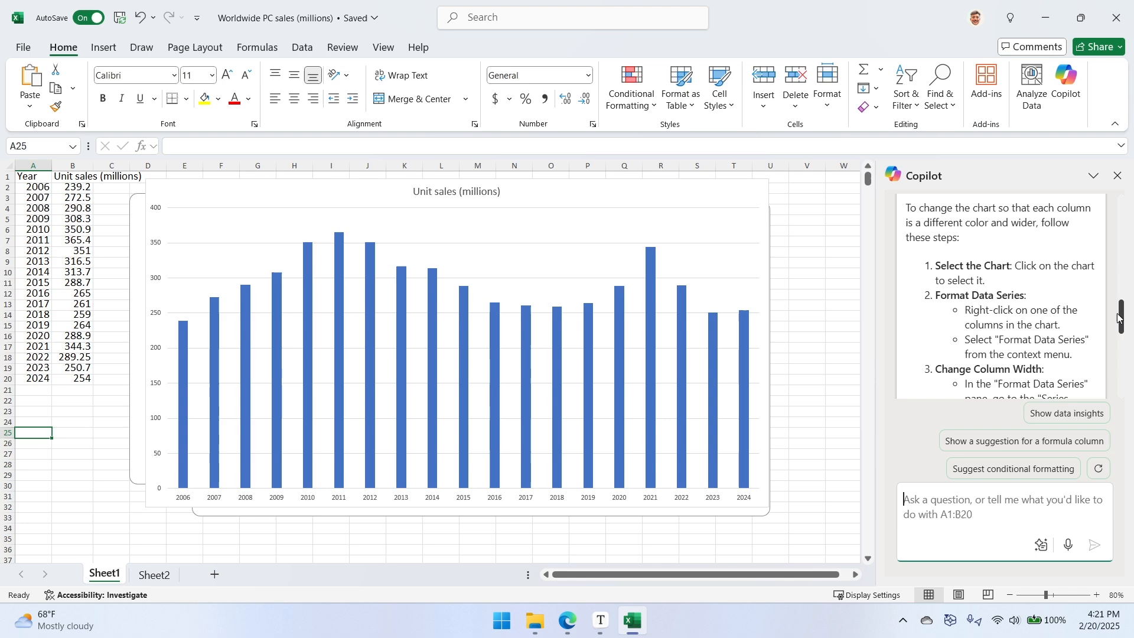
click(546, 332)
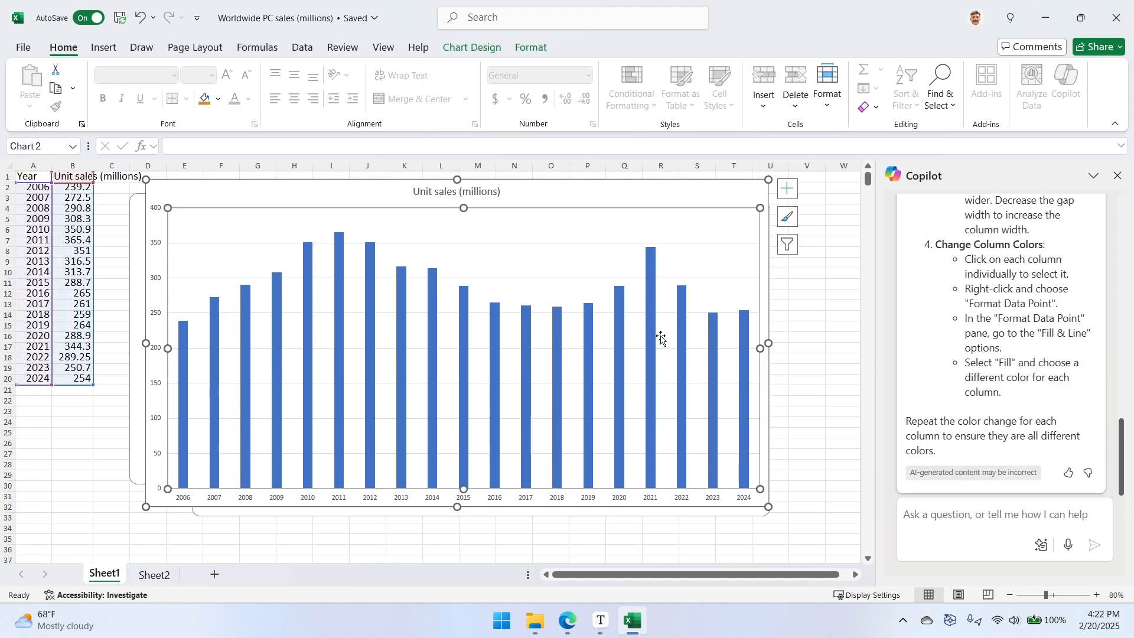
scroll(1029, 385, up, 5)
scroll(1029, 385, down, 6)
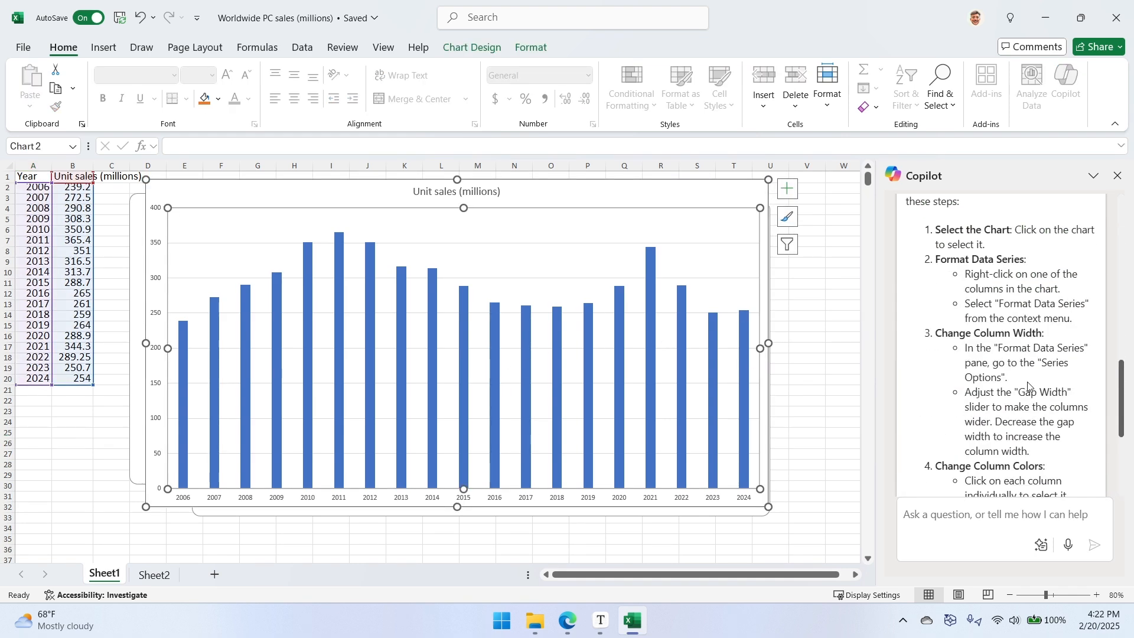
scroll(1029, 385, up, 1)
scroll(1030, 385, down, 1)
- Open the data series formatting options for the chart's columns, and review Copilot's steps for changing column colors
right_click(624, 358)
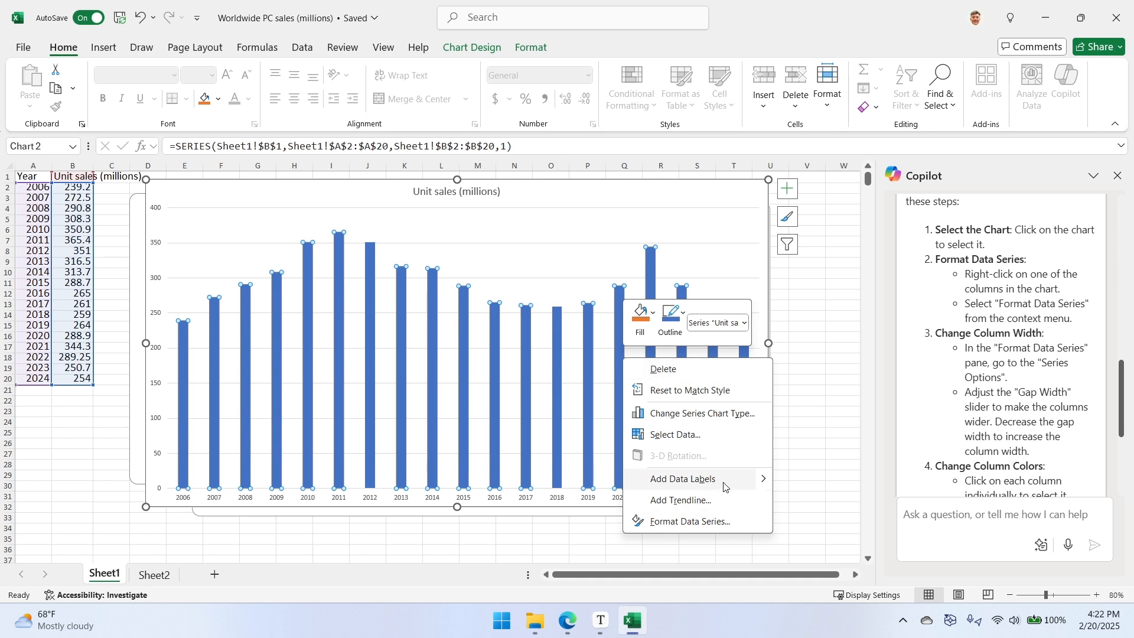
click(721, 522)
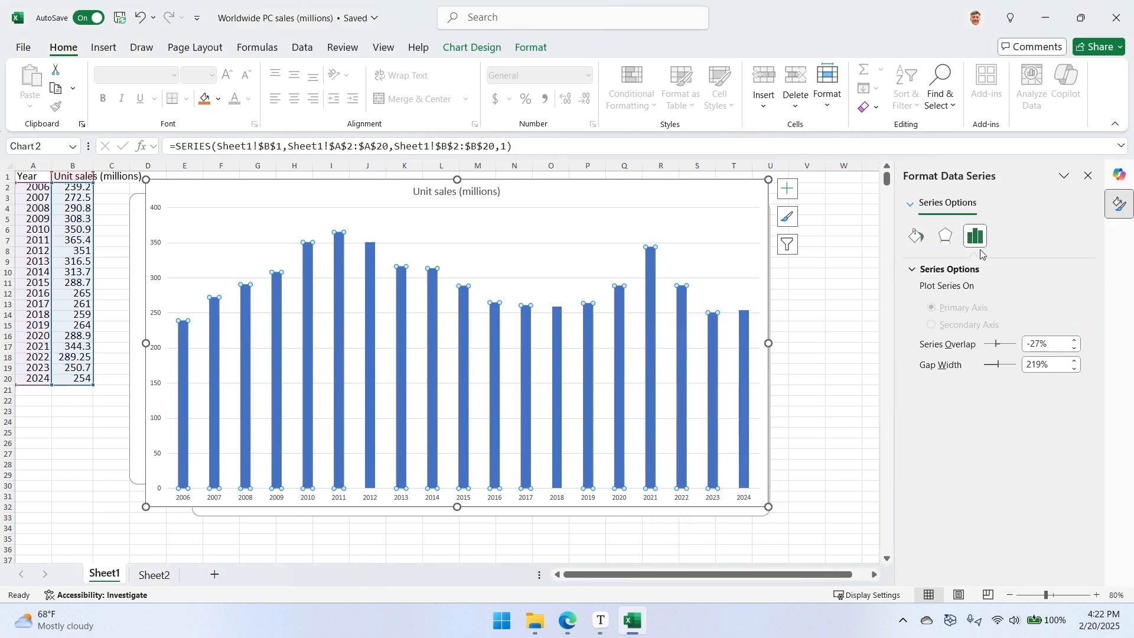
click(1120, 176)
scroll(1000, 348, up, 4)
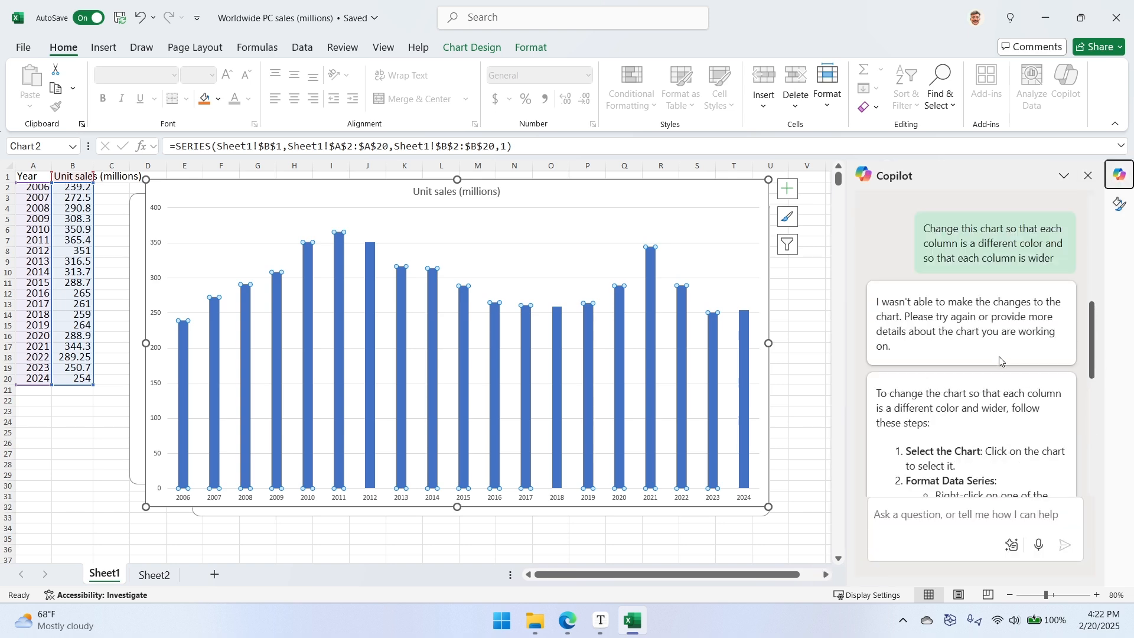
scroll(1016, 360, down, 6)
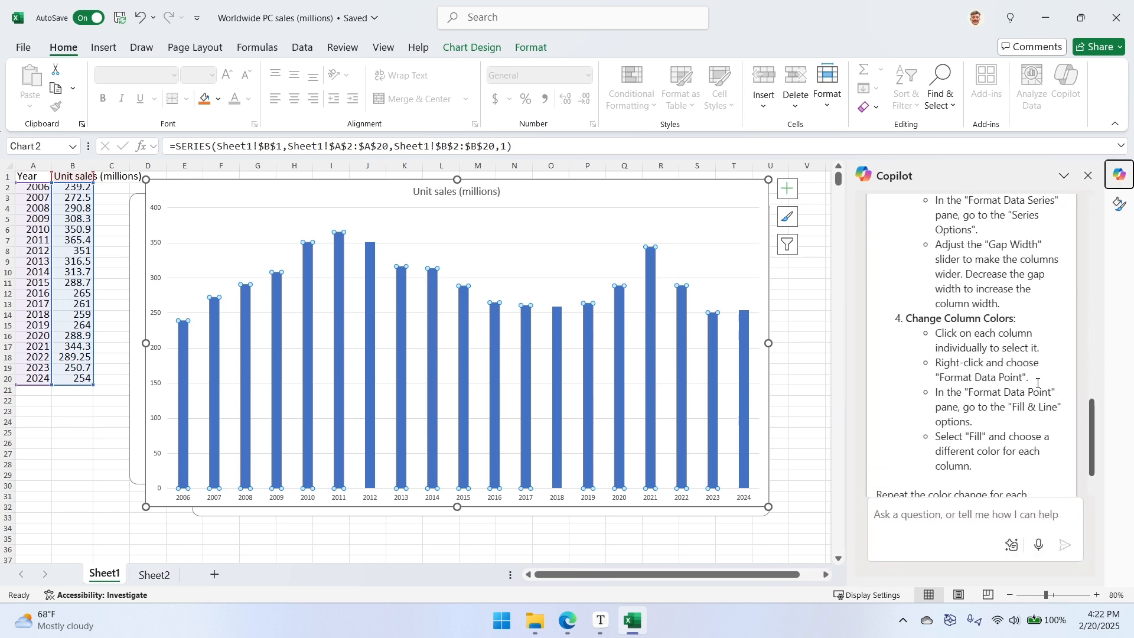
scroll(1038, 383, down, 2)
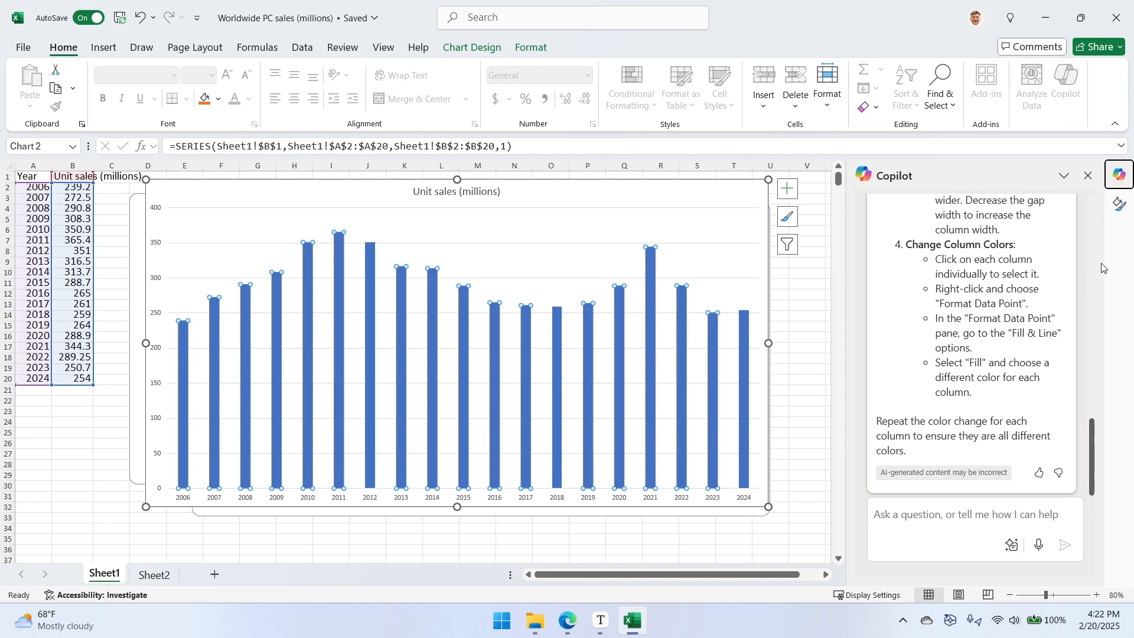
- Turn on Vary colors by point in the fill options of the chart's data series
click(1120, 204)
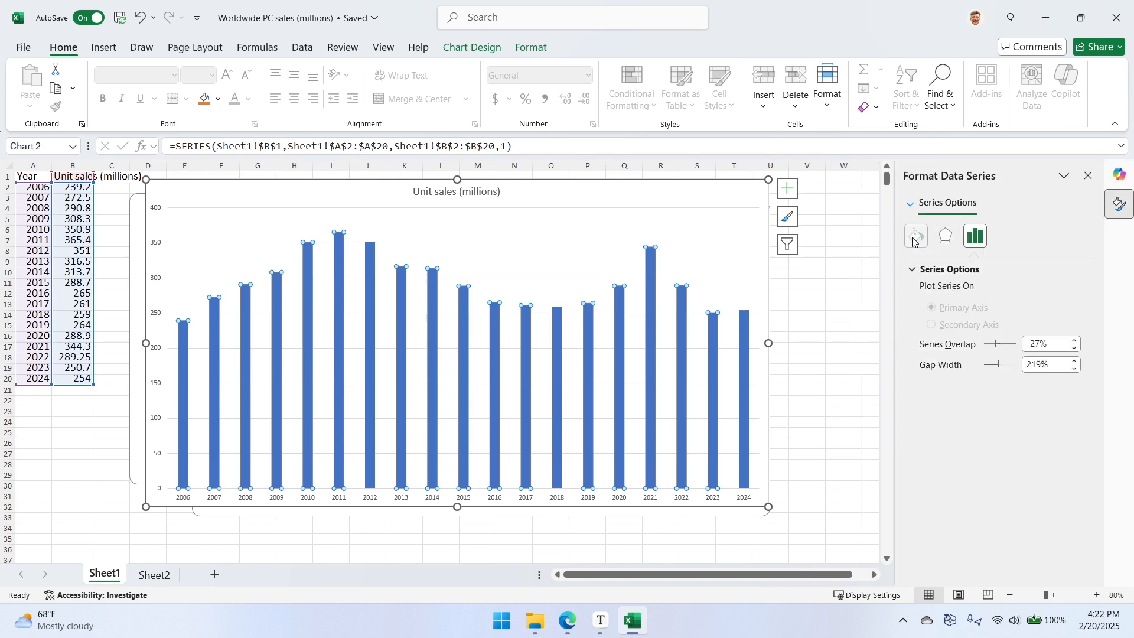
click(915, 236)
click(923, 270)
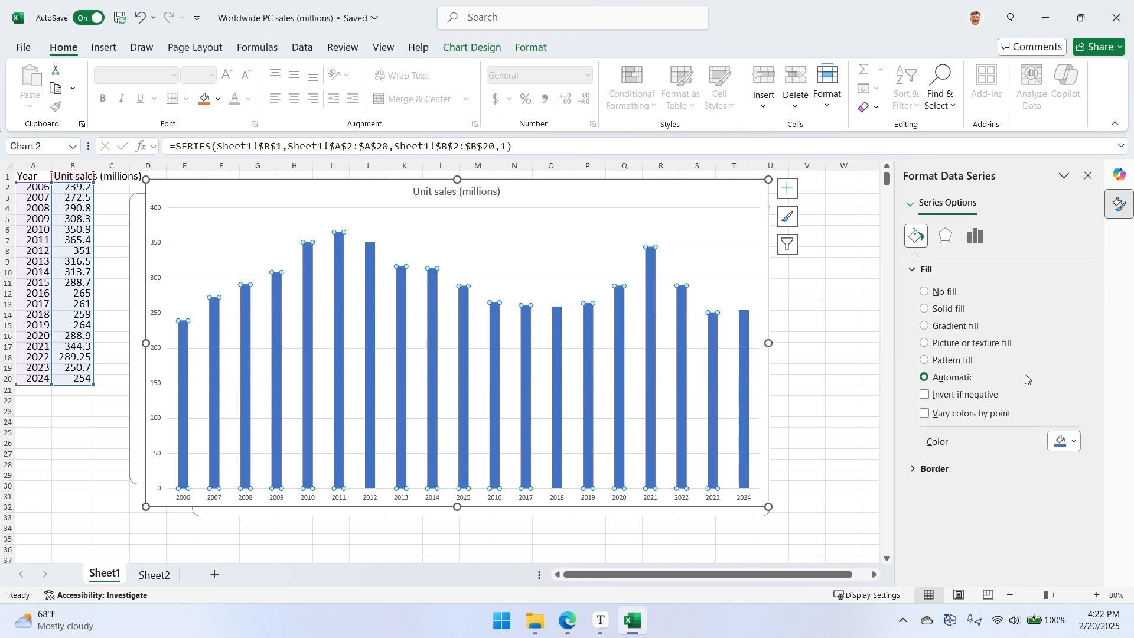
click(925, 413)
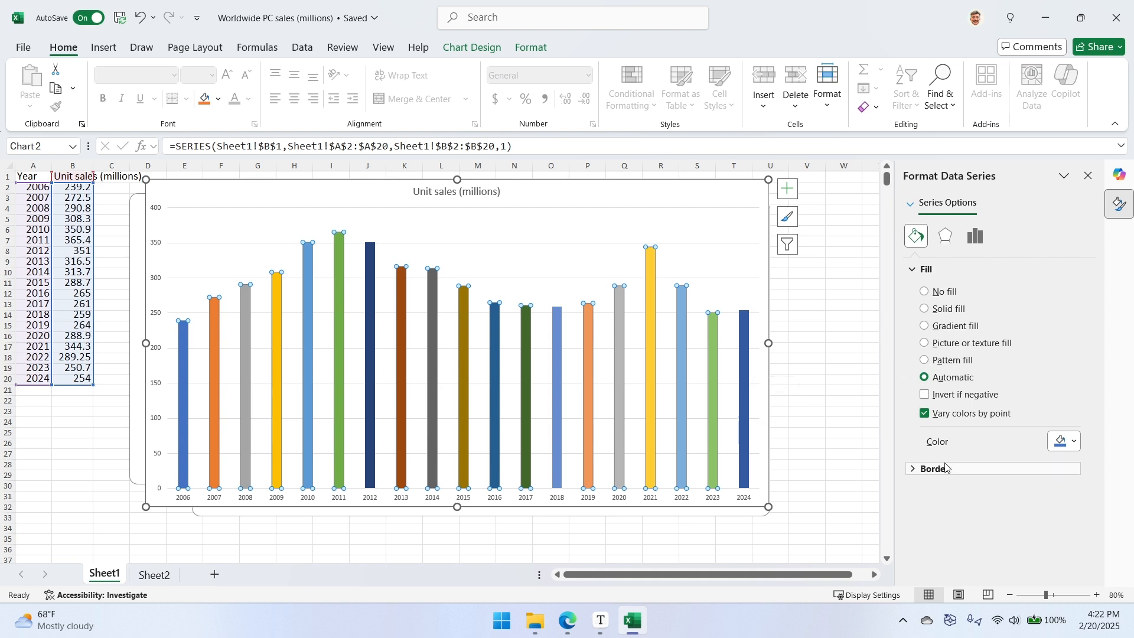
- Set the data series' gap width to 21% to widen the chart columns
click(976, 236)
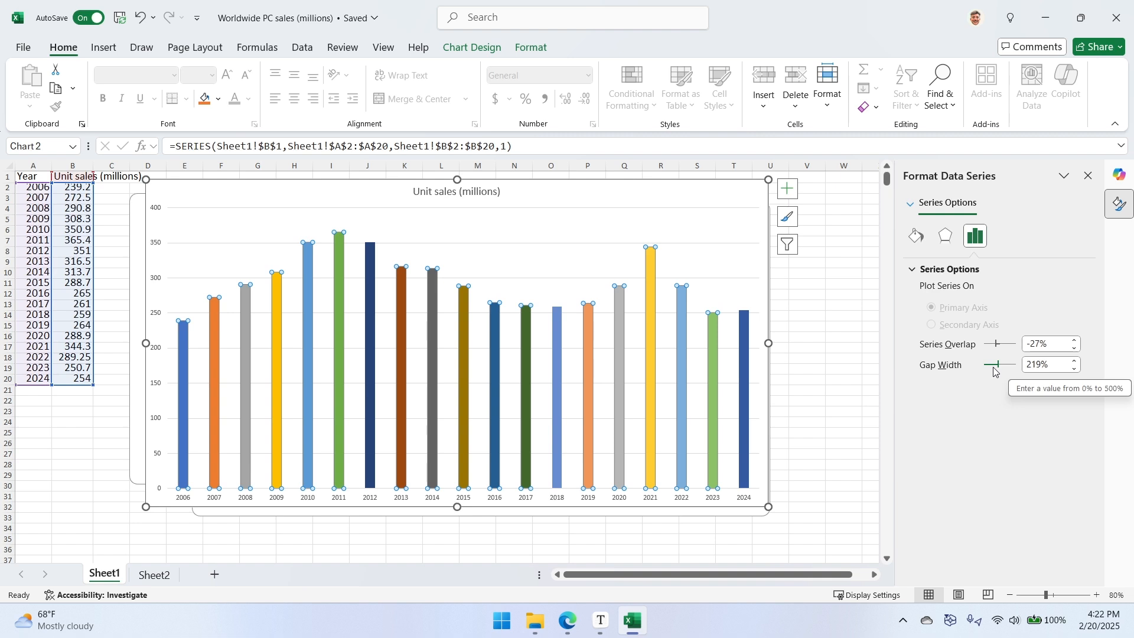
click(1044, 365)
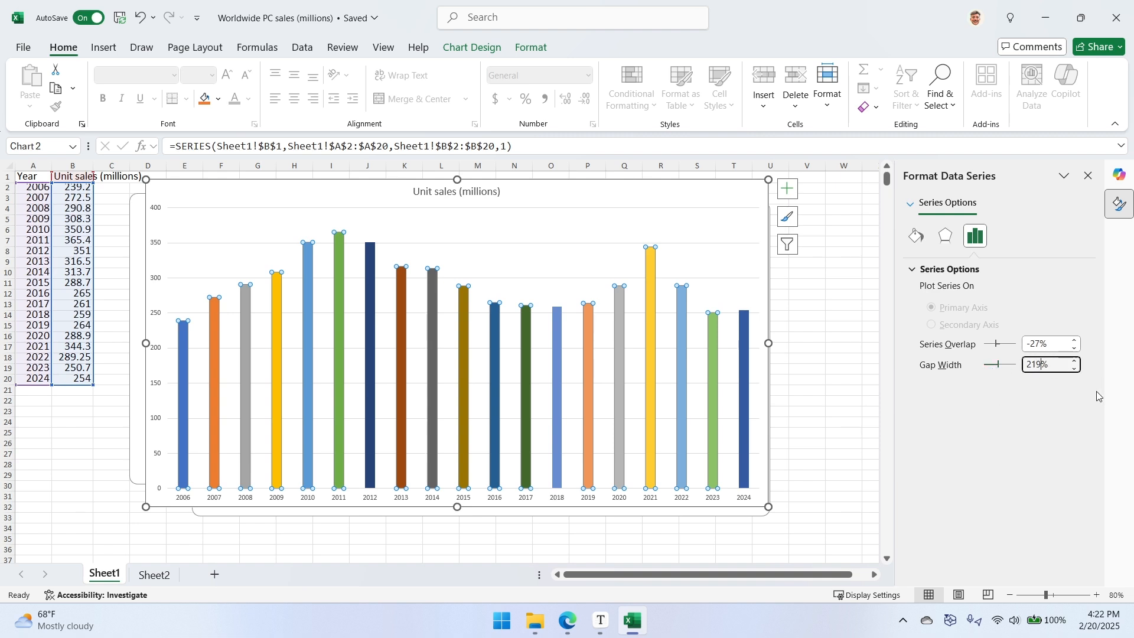
key(BackSpace)
key(Return)
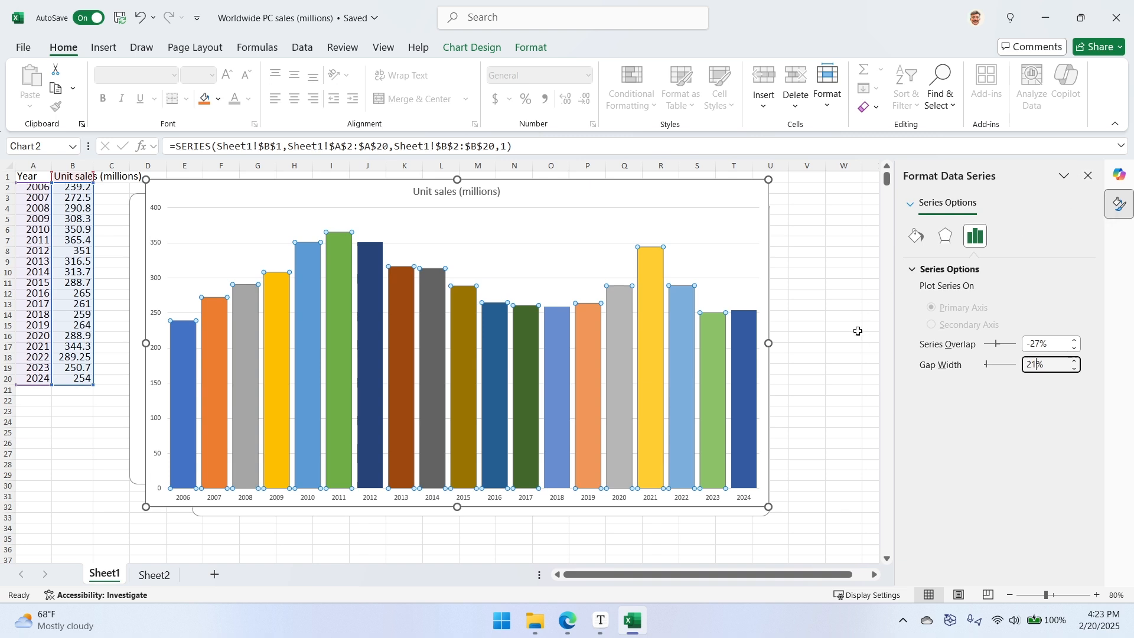
- Close the Worldwide PC sales workbook and clear the remaining windows from the desktop
mouse_move(702, 312)
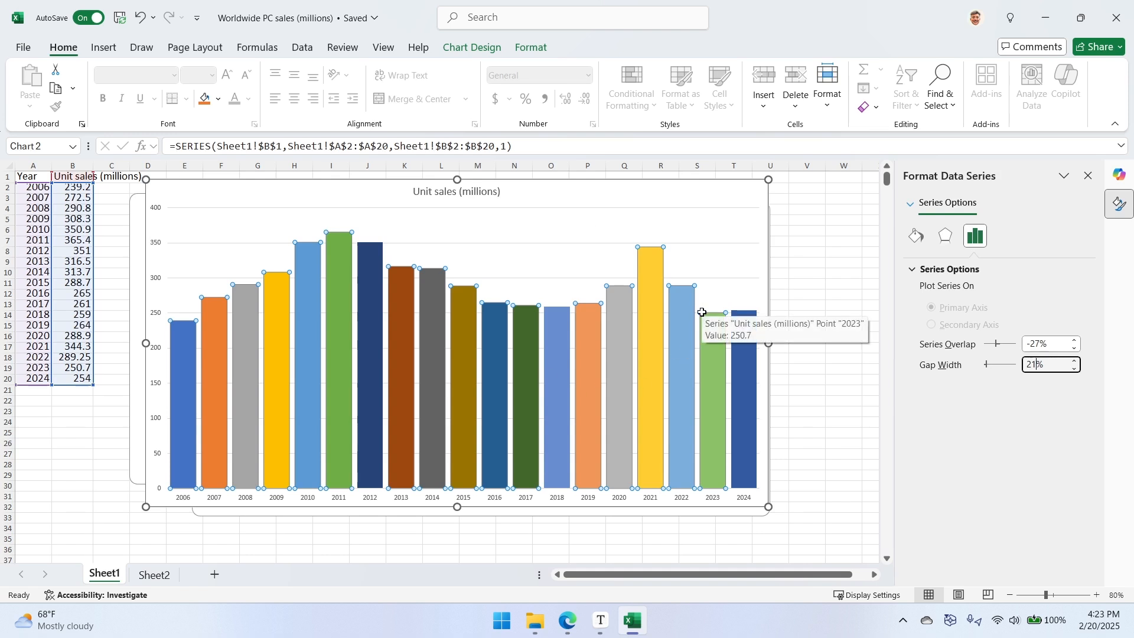
click(1110, 24)
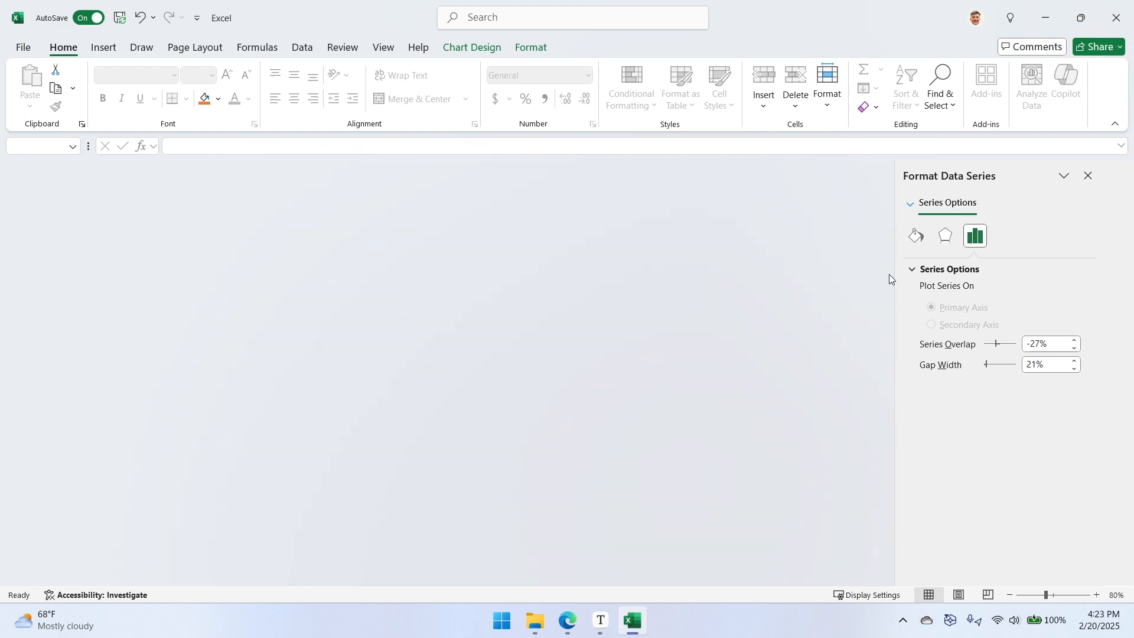
key(super+d)
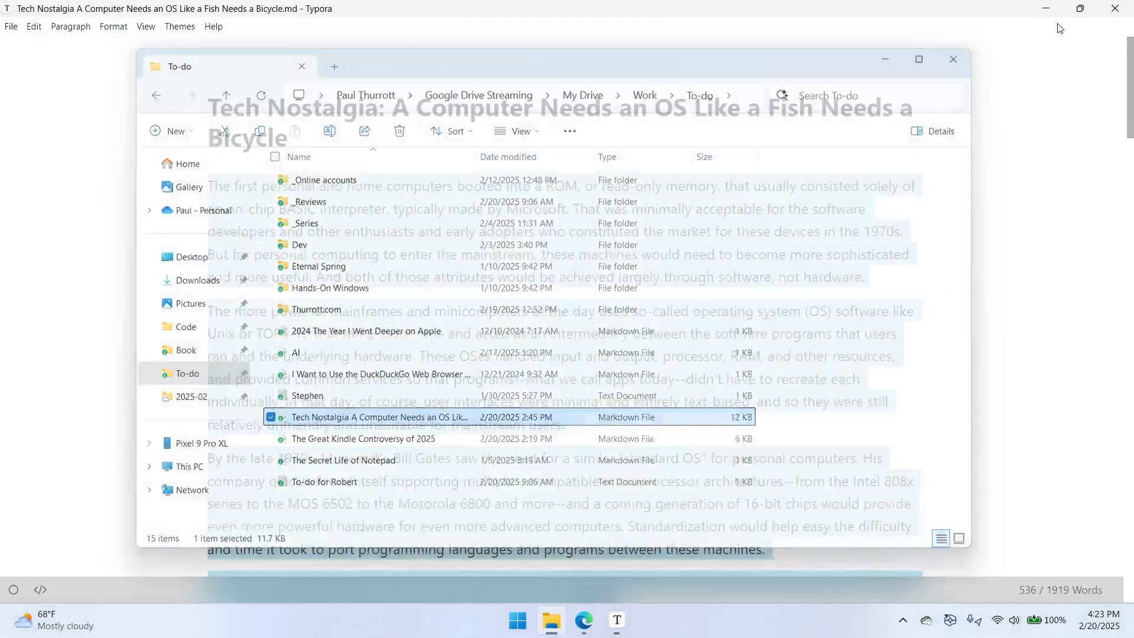
- Open PowerPoint and create a blank presentation
key(super)
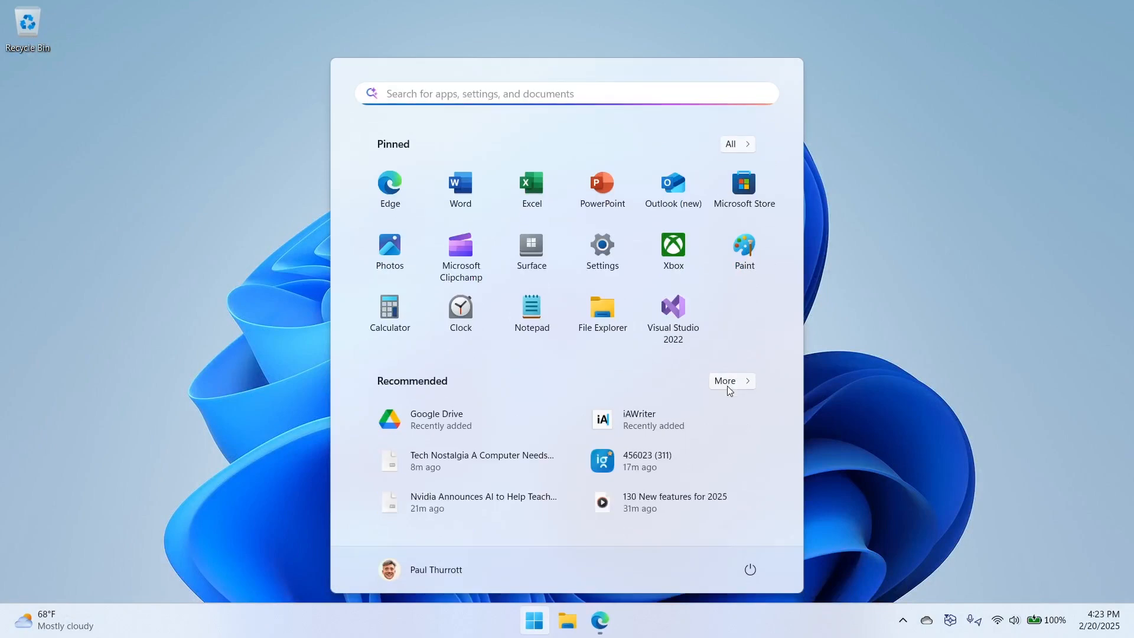
click(608, 180)
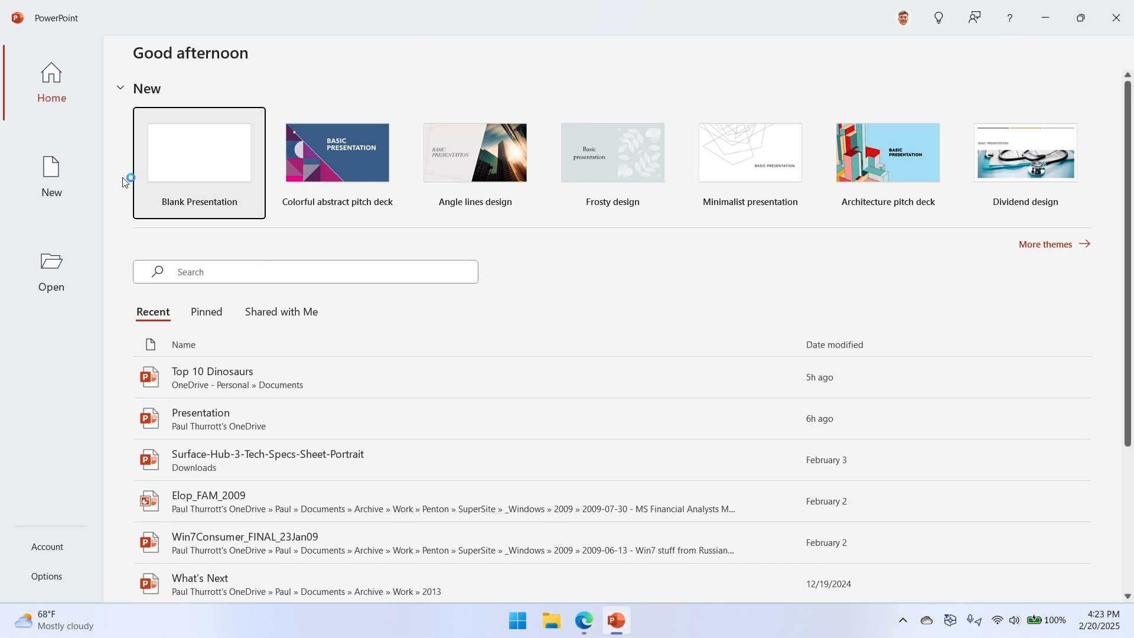
click(188, 154)
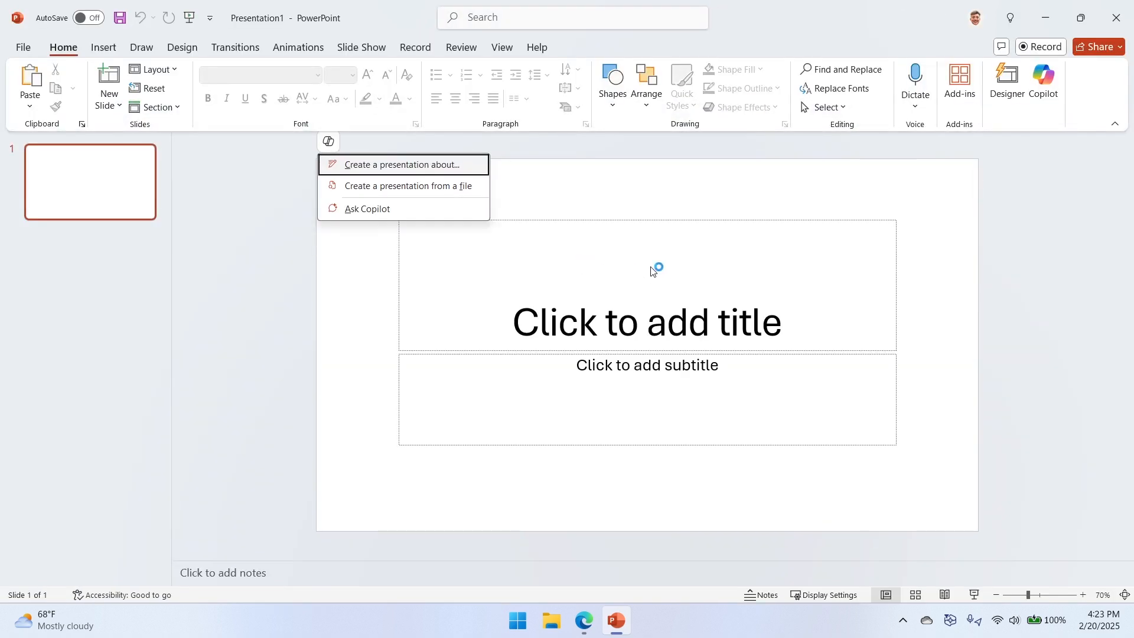
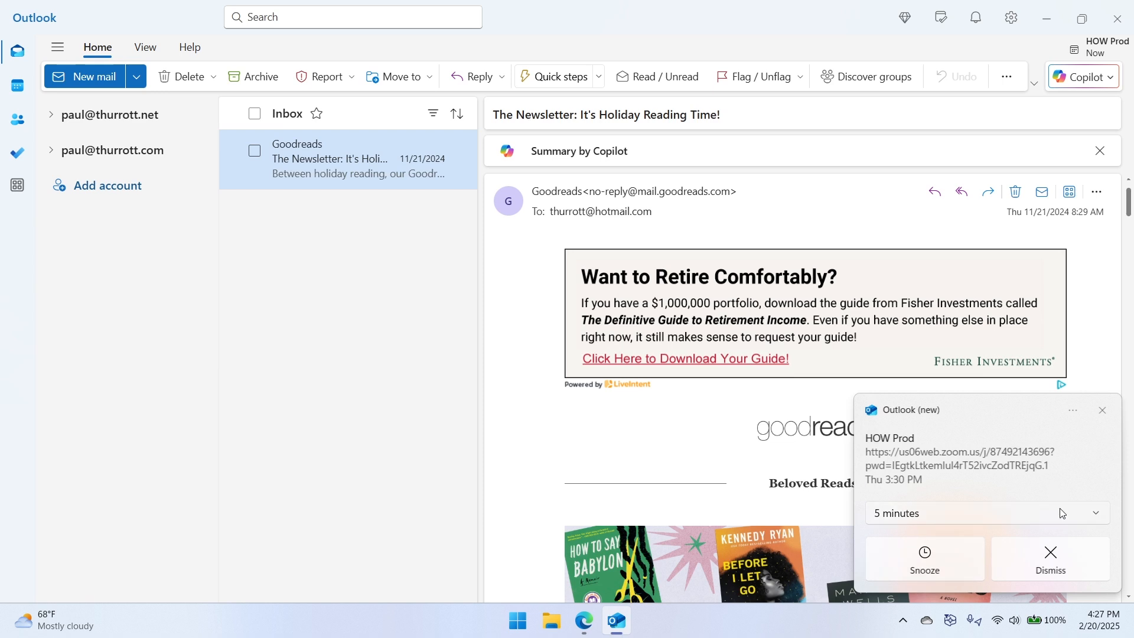
- Dismiss the HOW Prod meeting reminder and switch the ribbon to the classic layout
click(1048, 560)
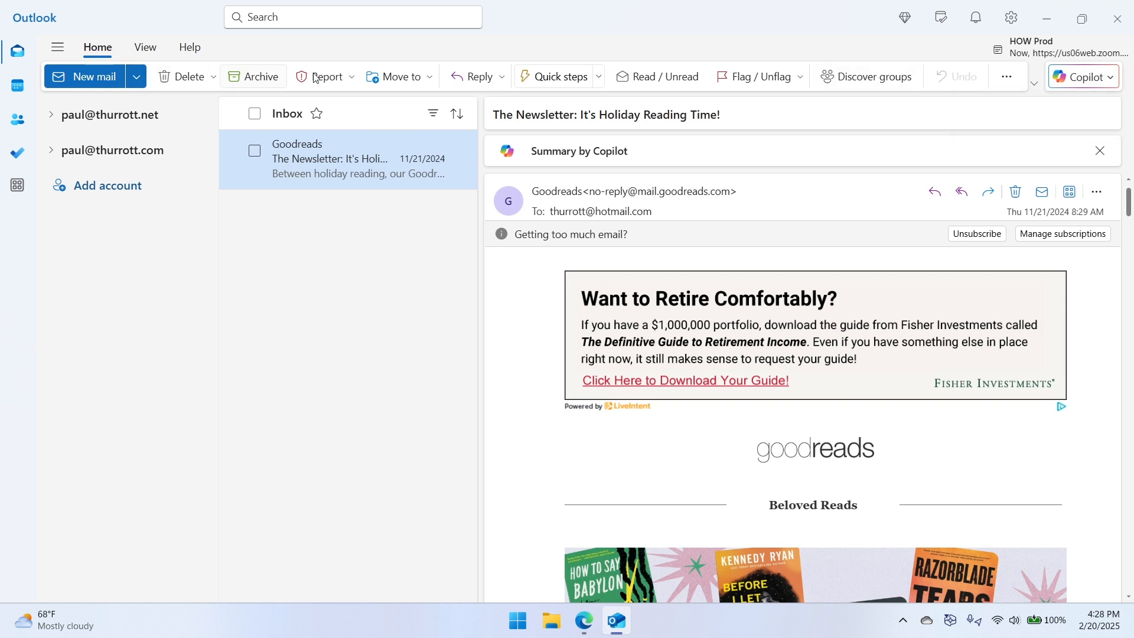
click(1034, 83)
click(1062, 132)
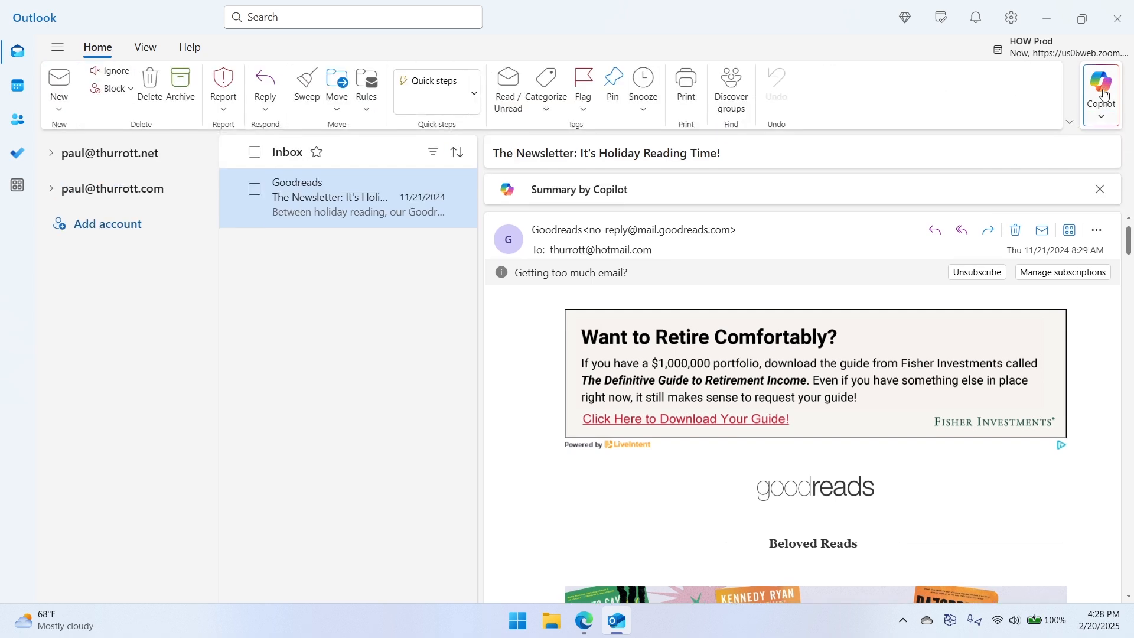
- Return the ribbon to the simplified layout and decline pinning Outlook (new) to the taskbar
click(1069, 122)
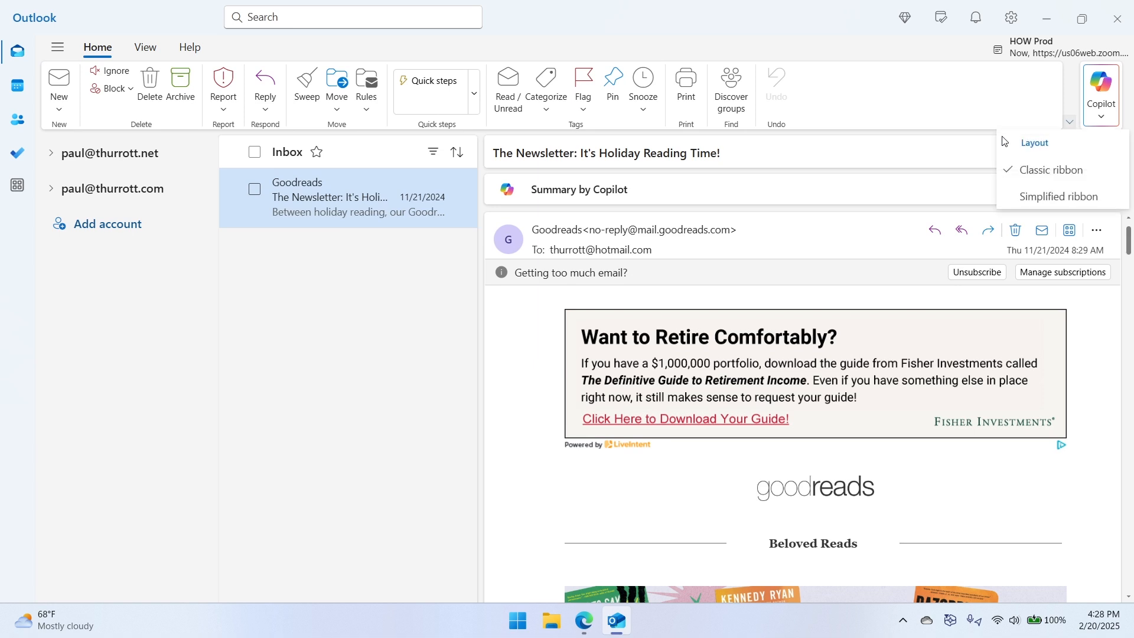
click(1040, 197)
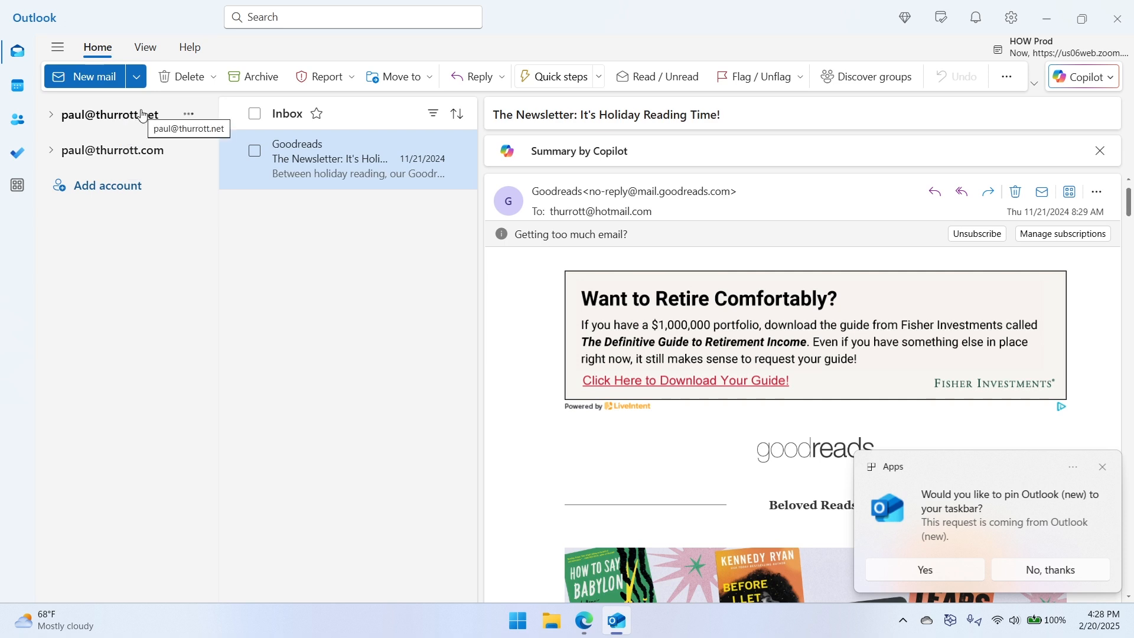
click(1070, 569)
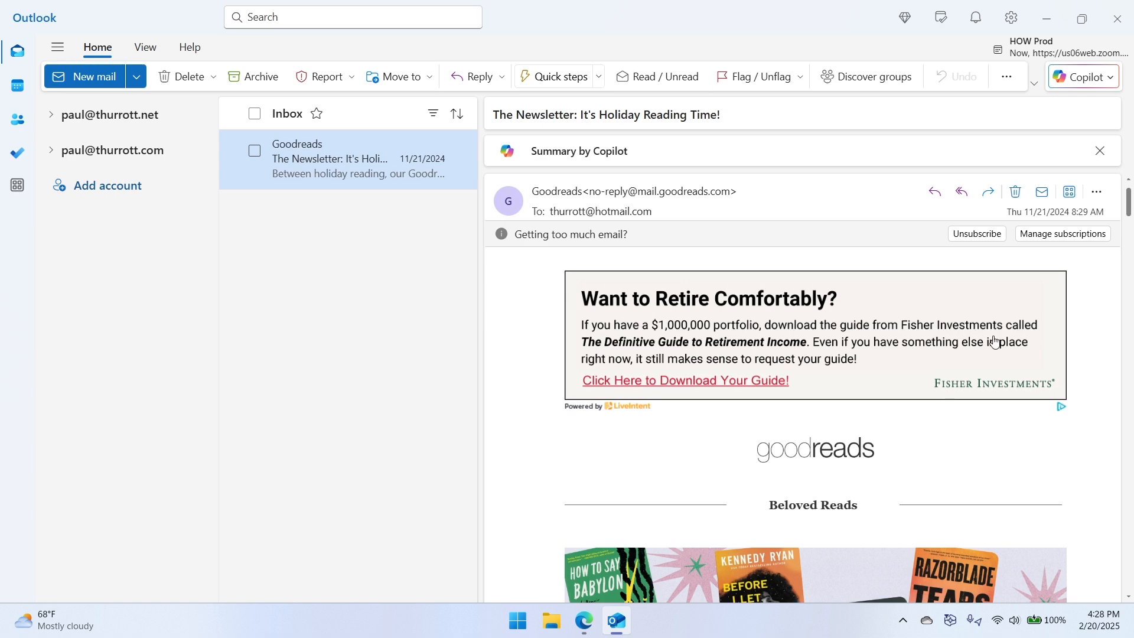
- Look through the Goodreads newsletter, summarize it with Copilot, and close the summary
scroll(1043, 300, down, 10)
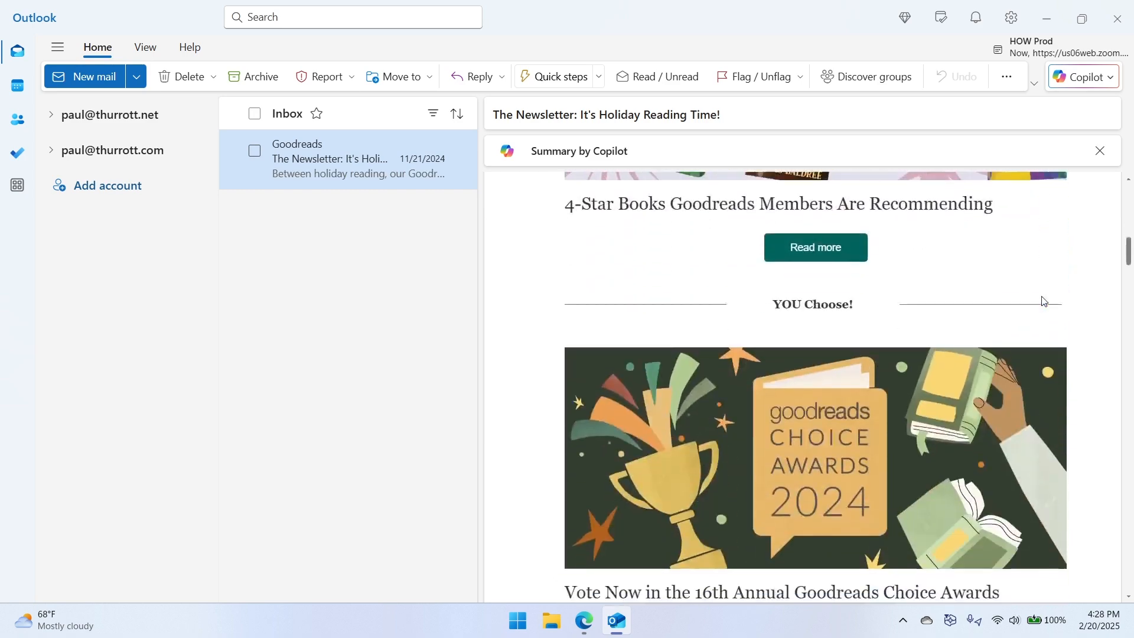
scroll(1043, 302, down, 15)
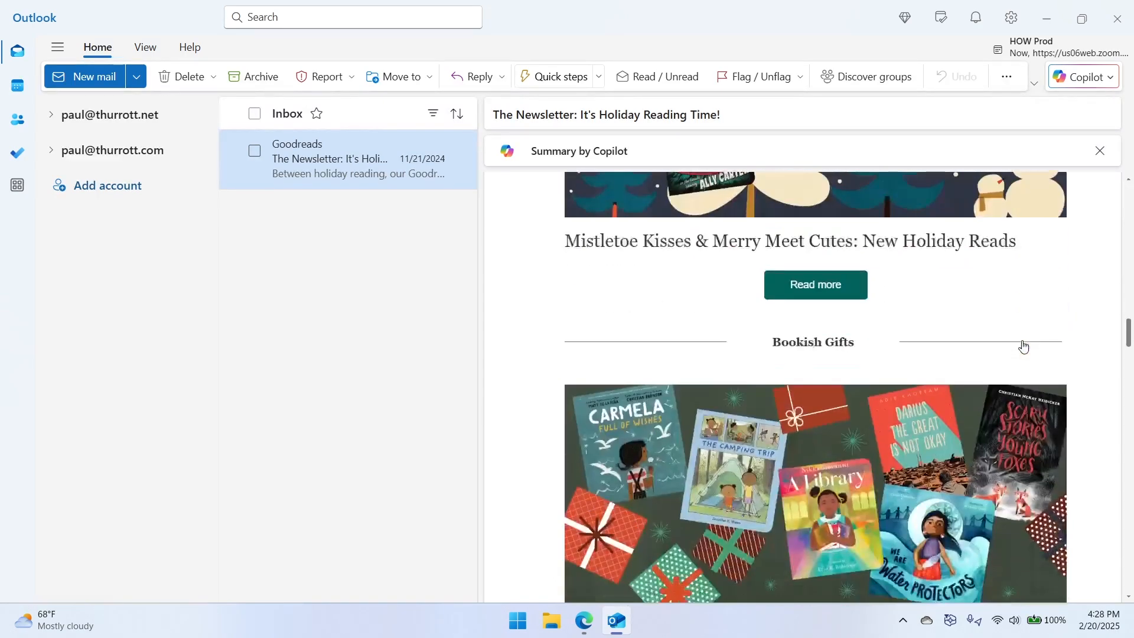
scroll(1024, 347, down, 15)
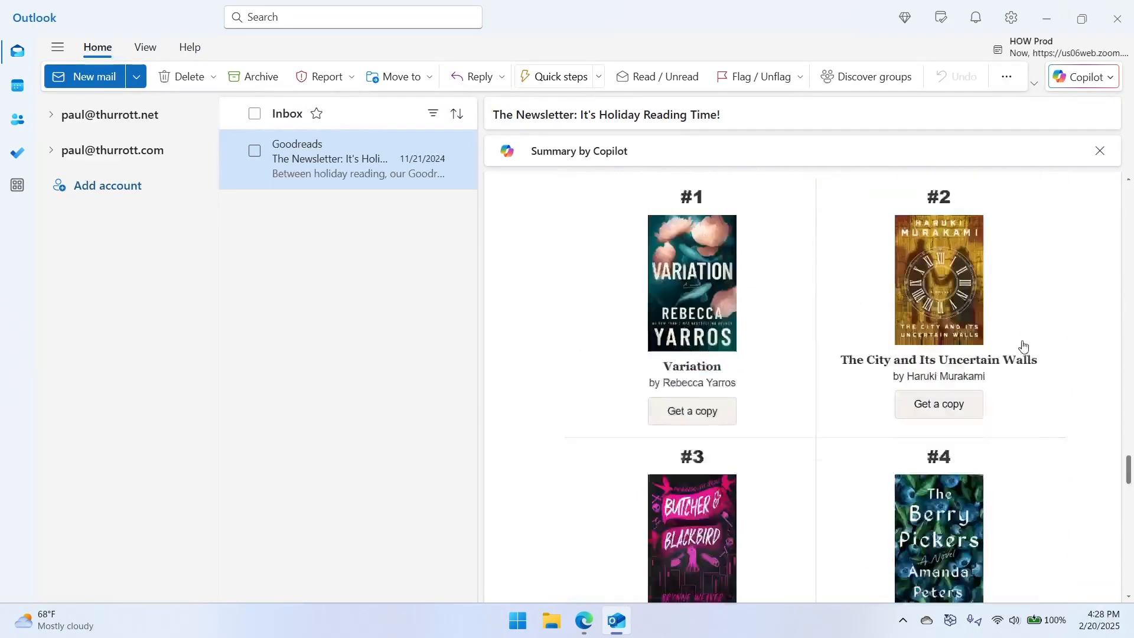
scroll(1022, 347, down, 4)
scroll(980, 413, up, 20)
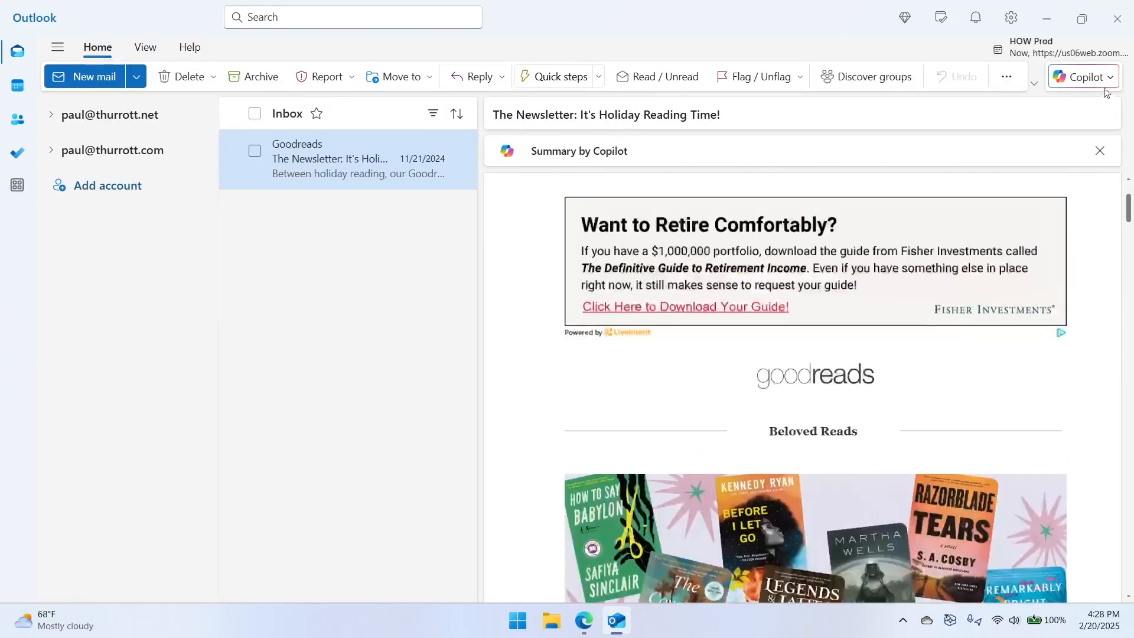
click(1095, 77)
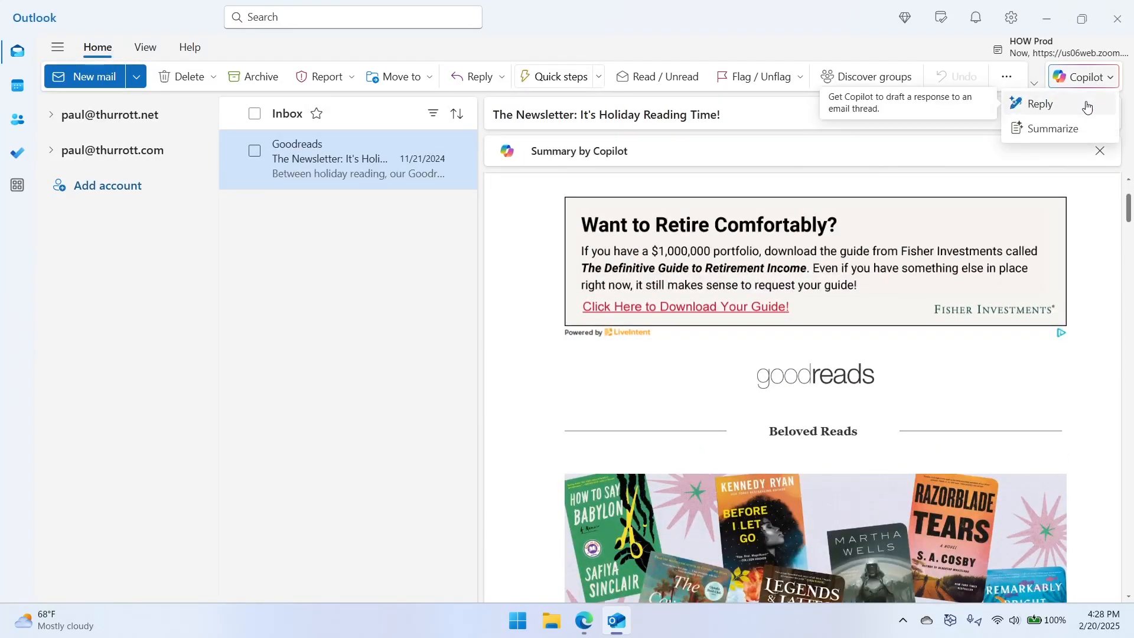
click(1067, 134)
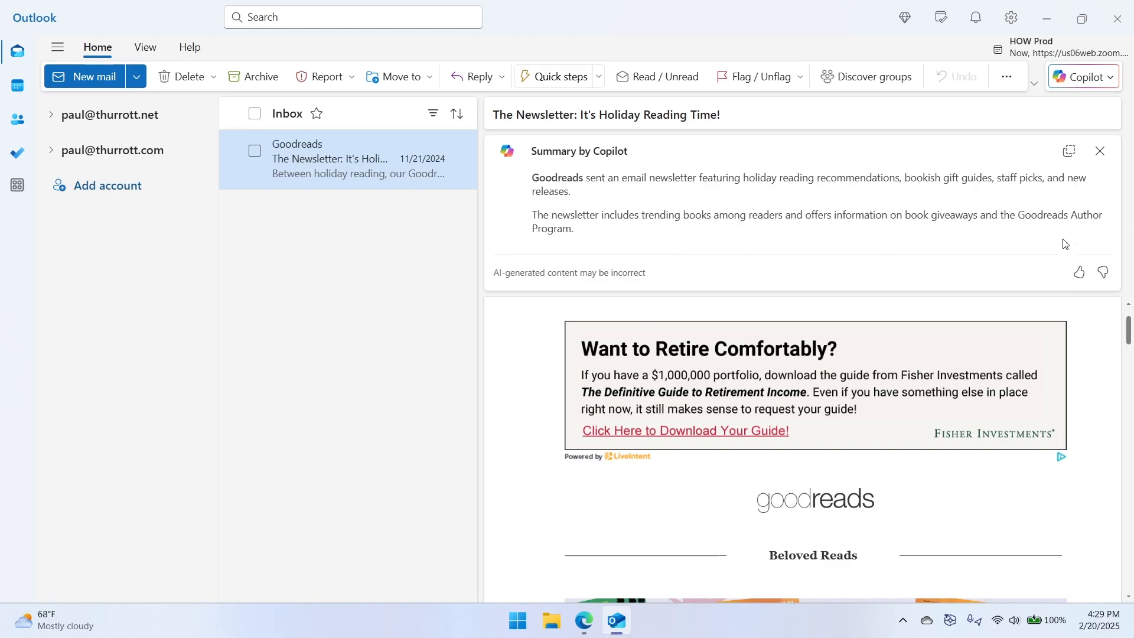
click(1102, 153)
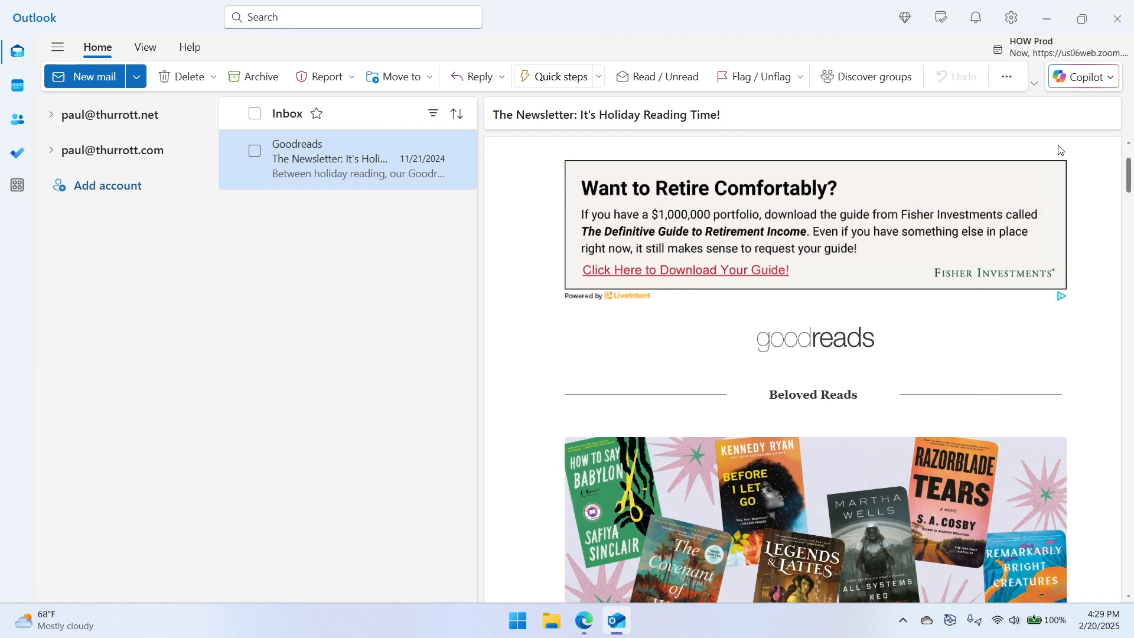
- Start a Copilot reply to the Goodreads newsletter and look through the quoted message to its end
click(1063, 77)
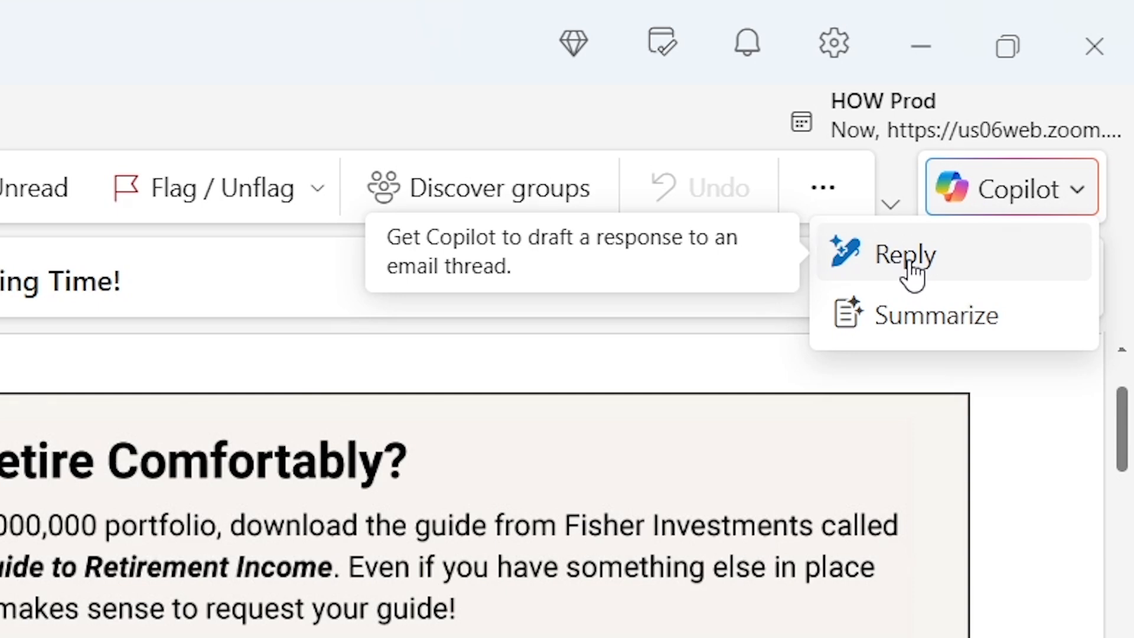
click(913, 273)
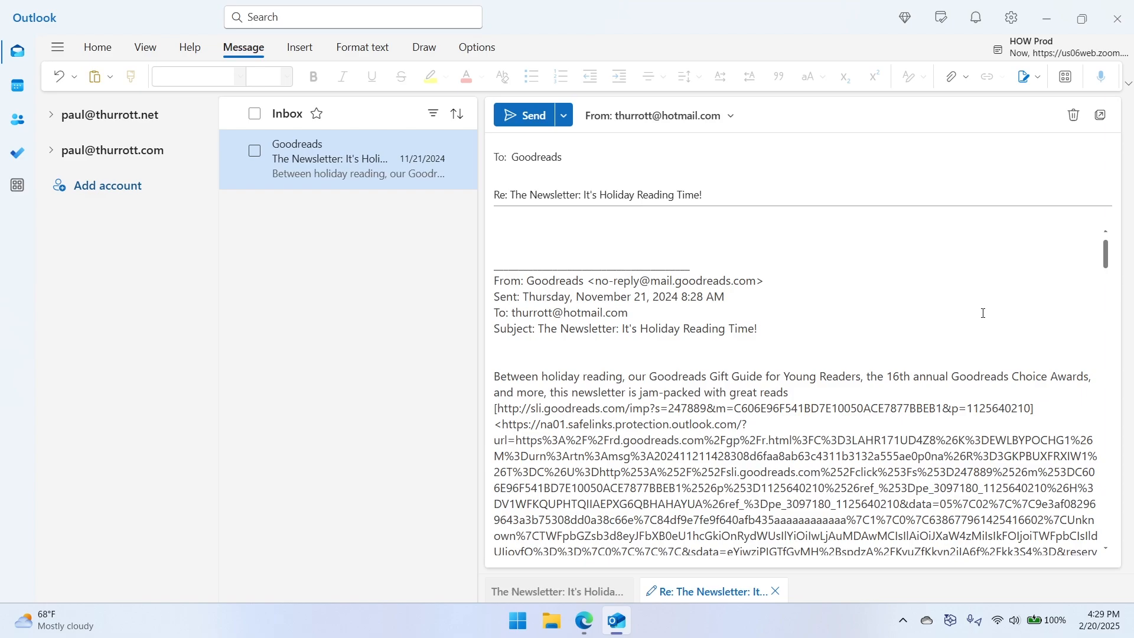
scroll(984, 313, down, 15)
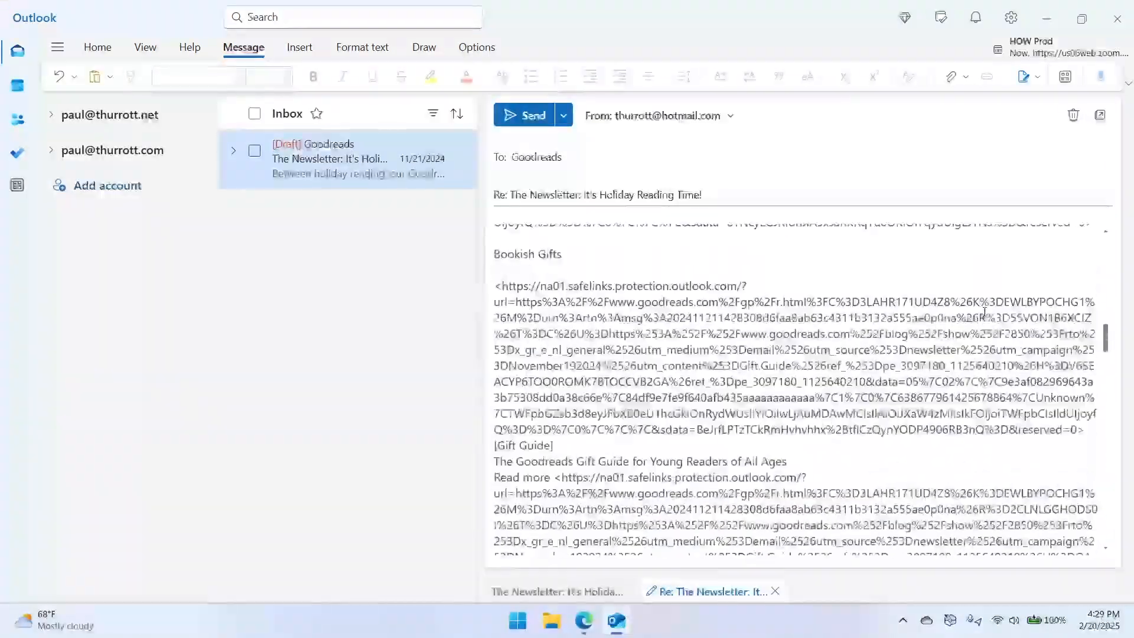
scroll(983, 313, down, 12)
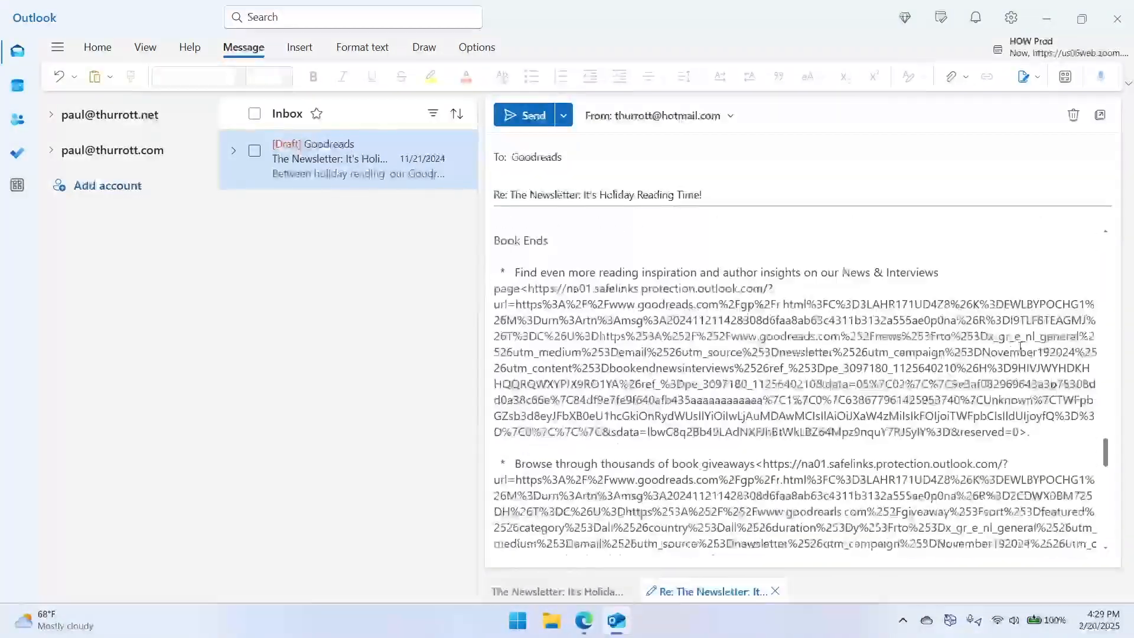
drag(1106, 453, 1115, 572)
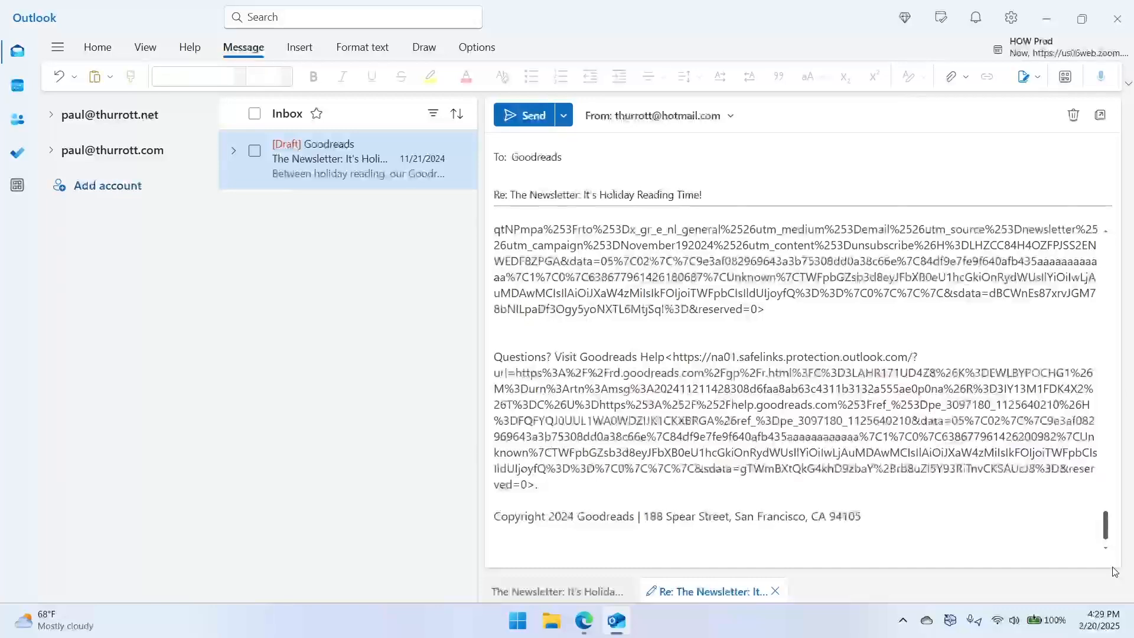
key(ctrl+Home)
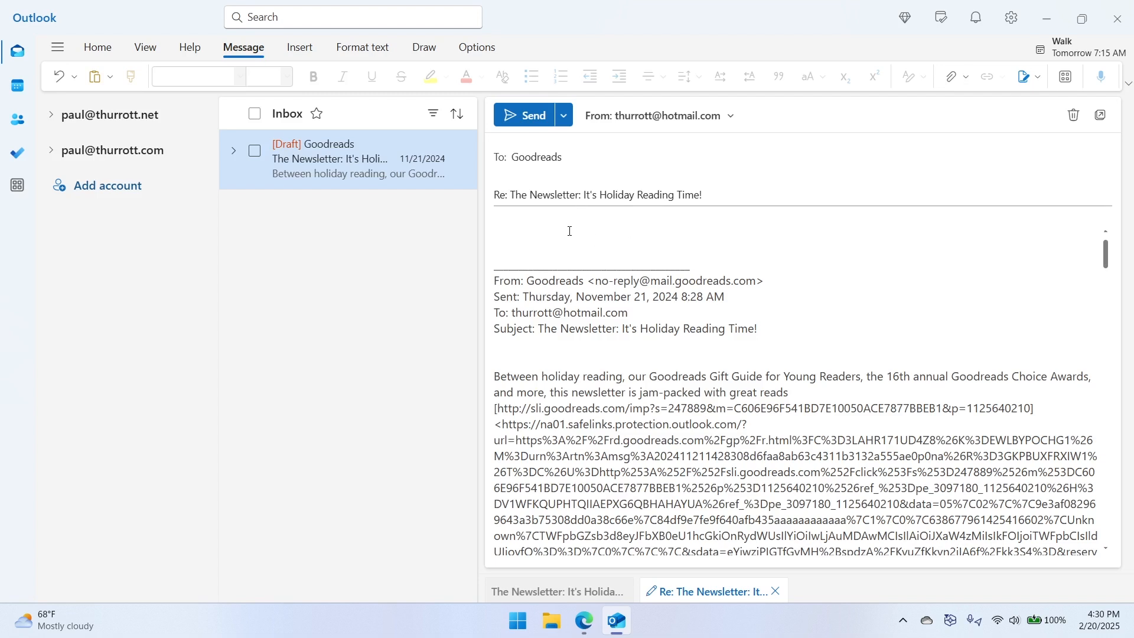
- Write "Hi there, thanks for the newsletter." as the reply text above the quoted message
text(here, tnanks)
key(BackSpace)
key(BackSpace)
text(hanks for the newsle)
key(BackSpace)
key(BackSpace)
text(sletter.)
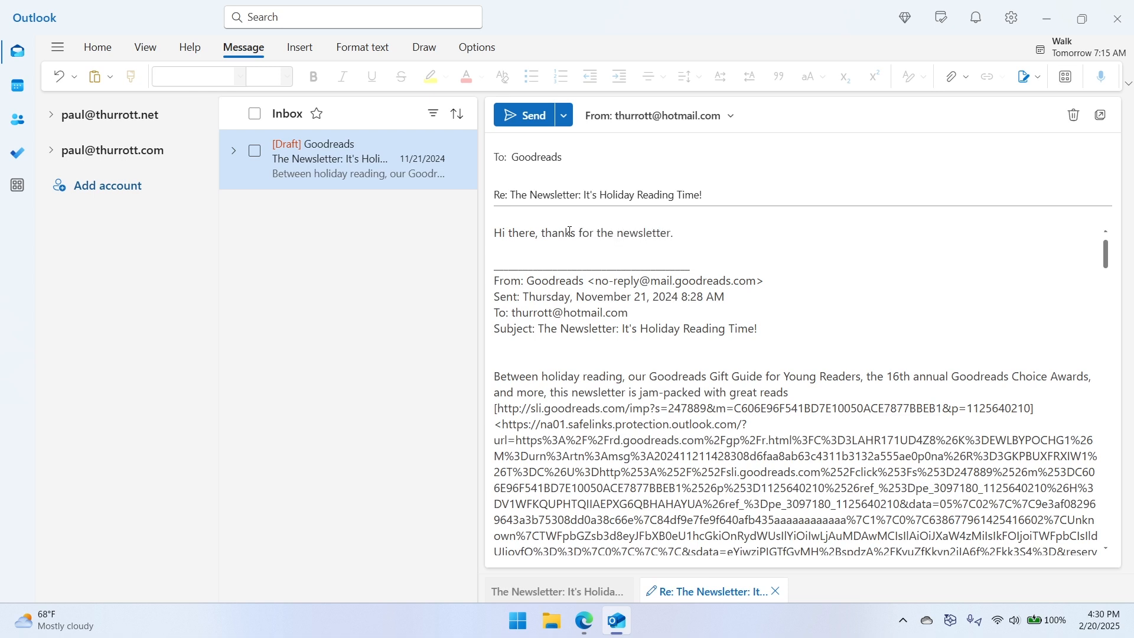
- Check the context options for the selected reply sentence and discard the draft reply
triple_click(570, 231)
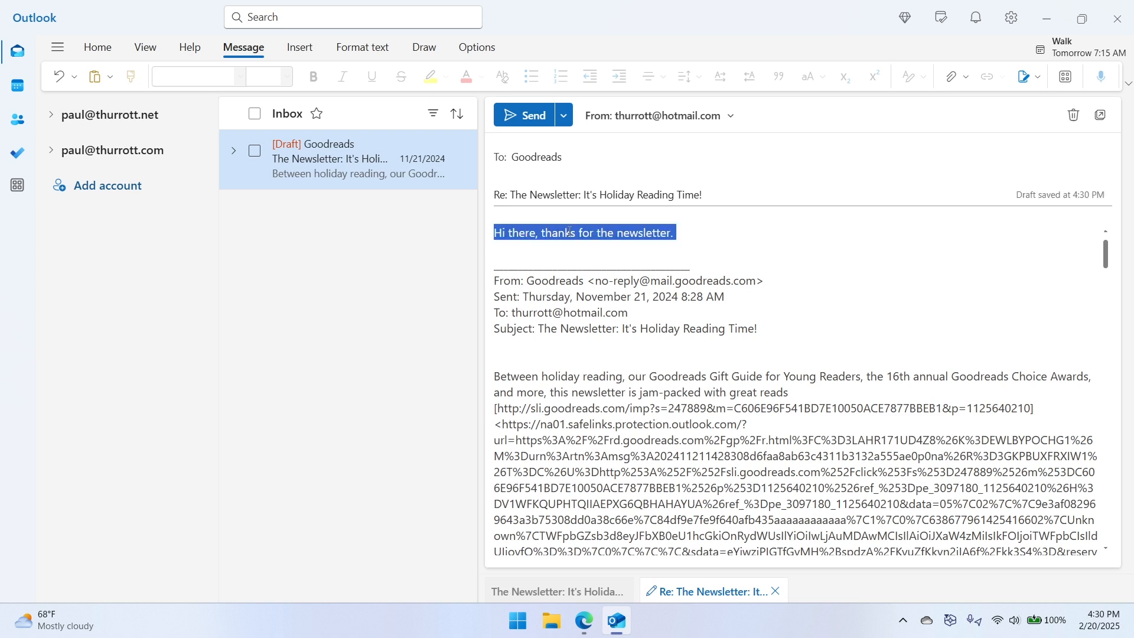
right_click(642, 234)
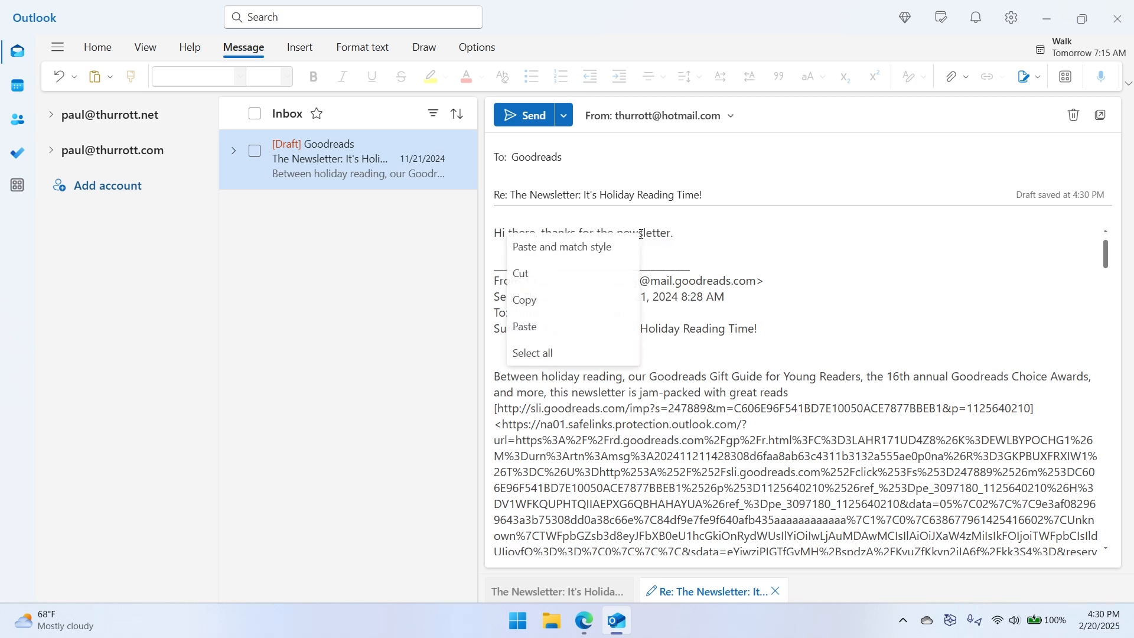
click(709, 236)
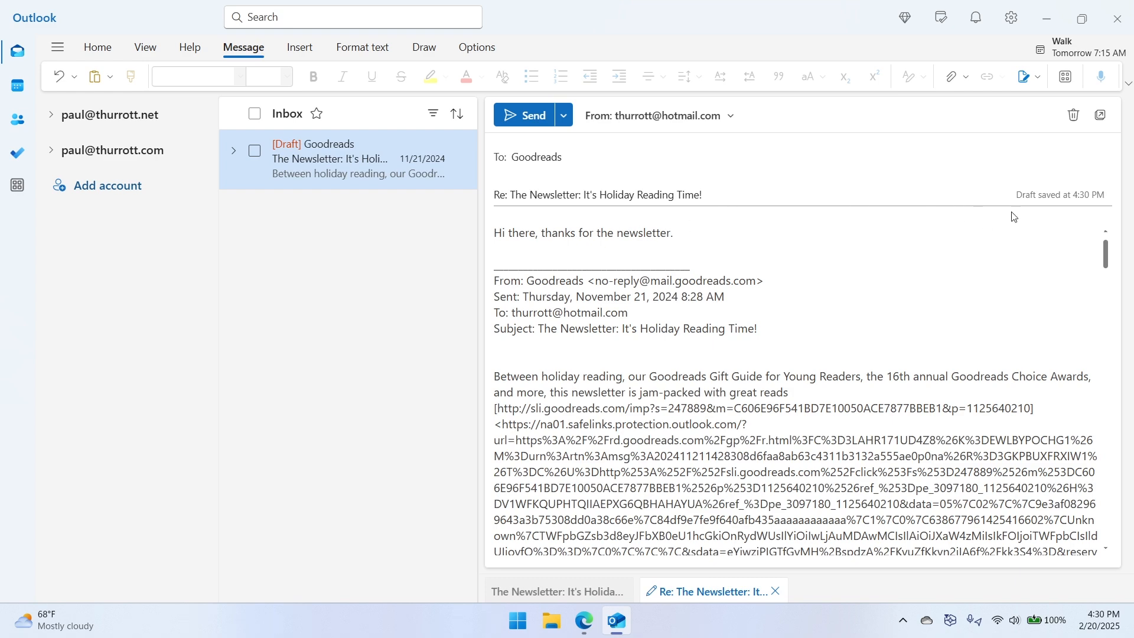
click(1074, 115)
click(582, 334)
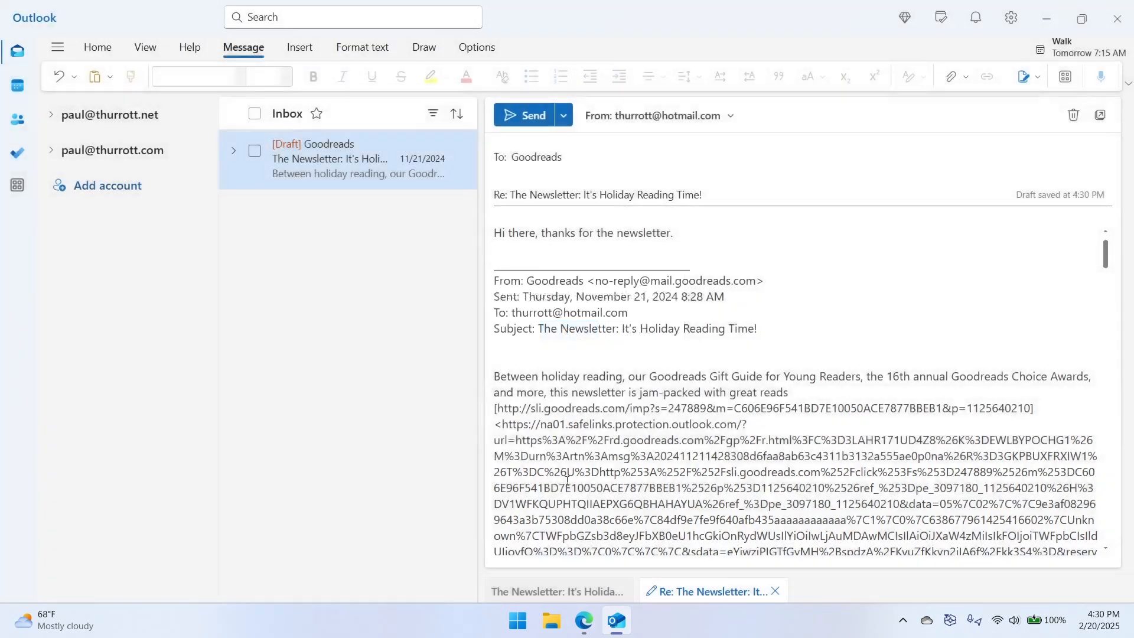
- View the calendar and the To Do tasks, and return to the mail inbox
click(15, 88)
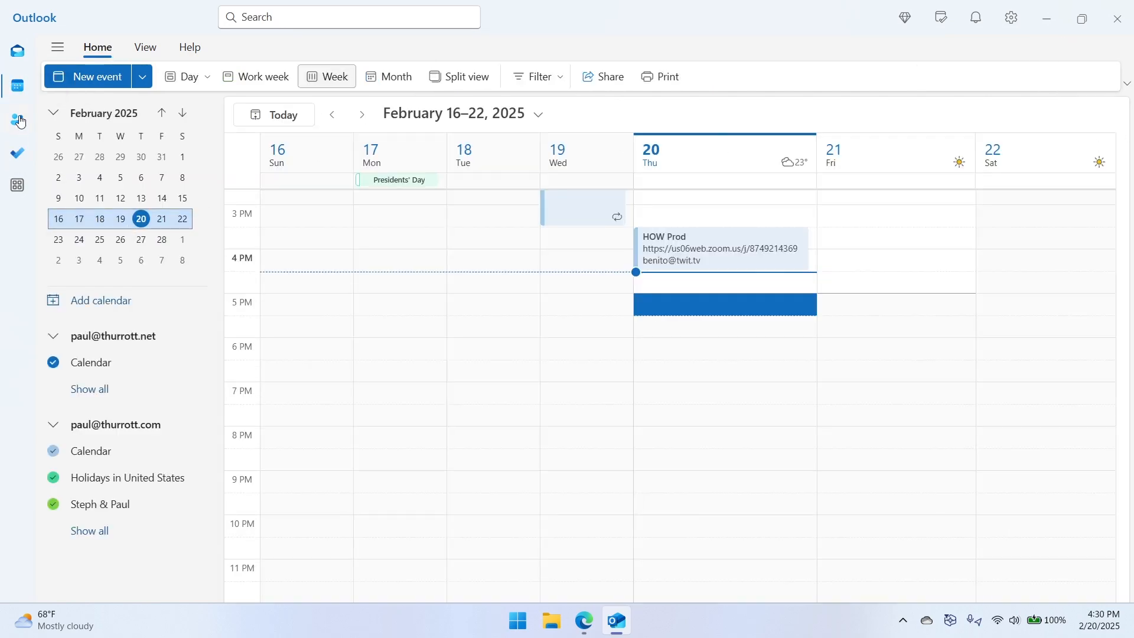
click(16, 163)
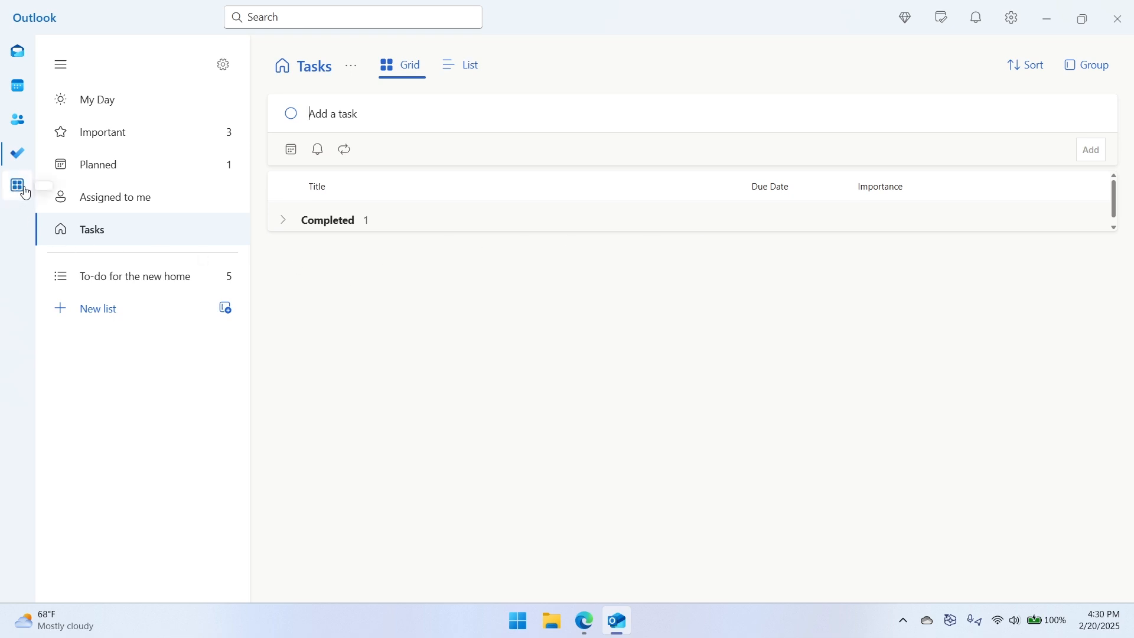
click(14, 53)
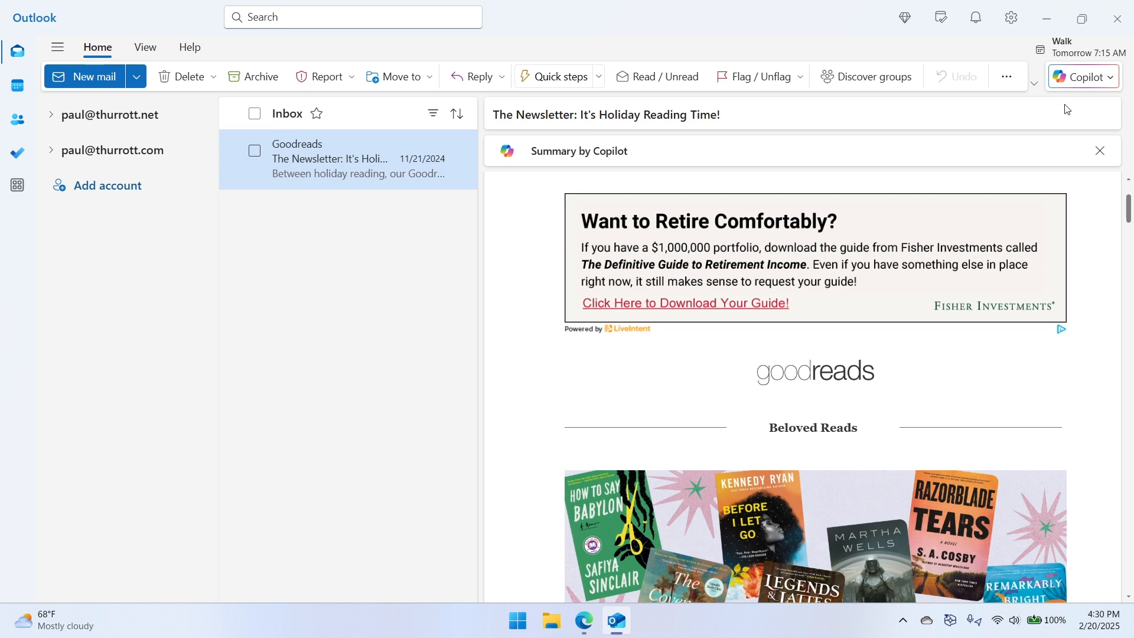
click(1106, 77)
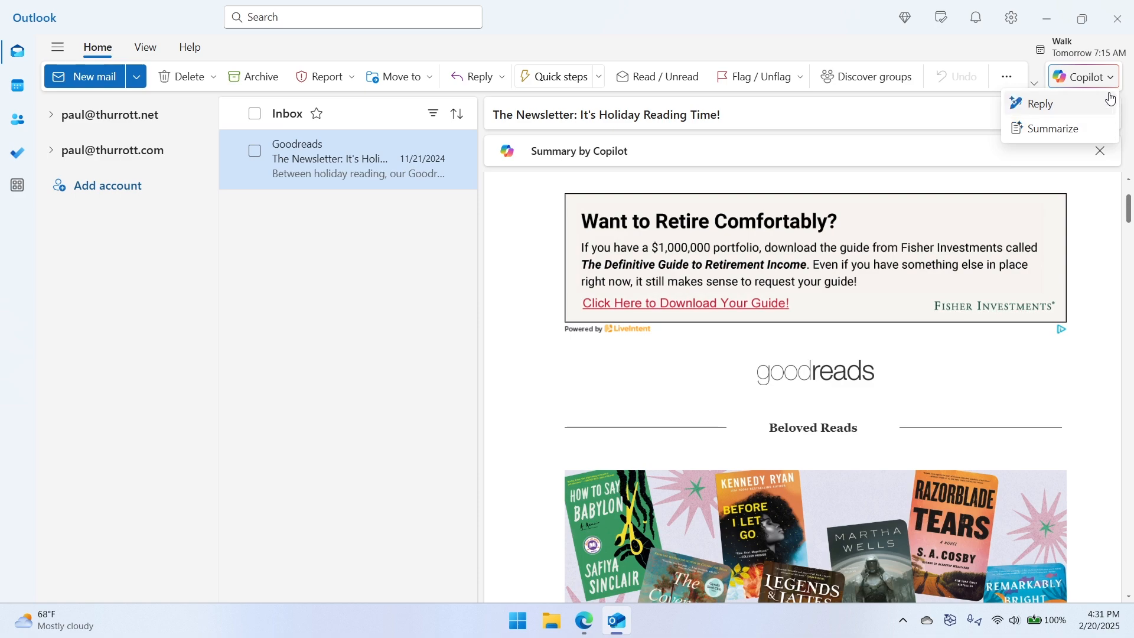
click(425, 326)
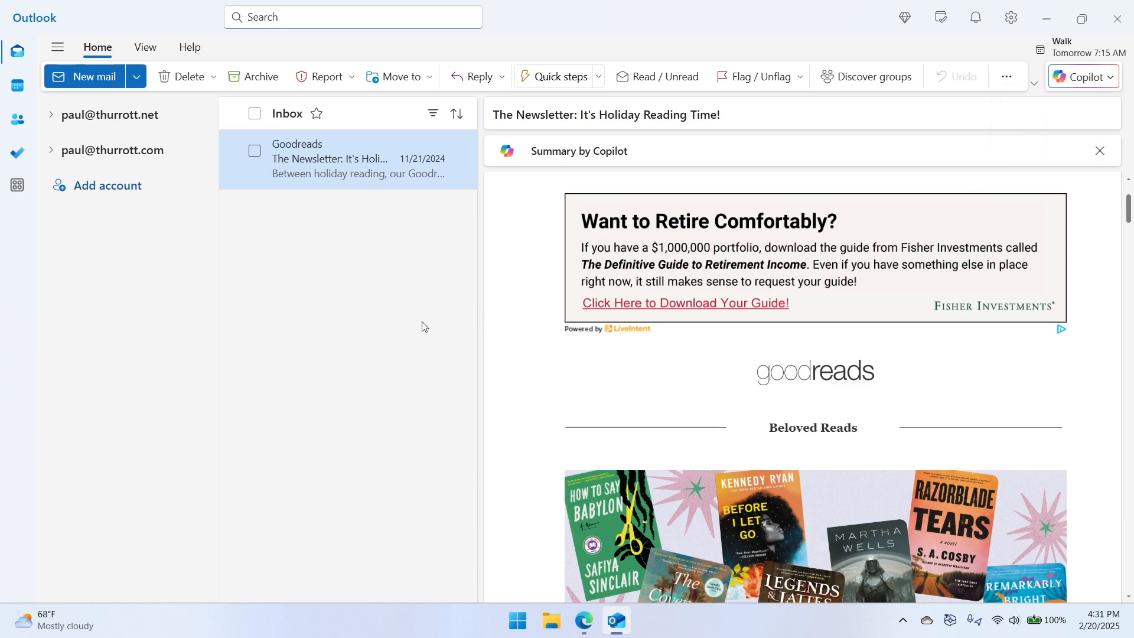